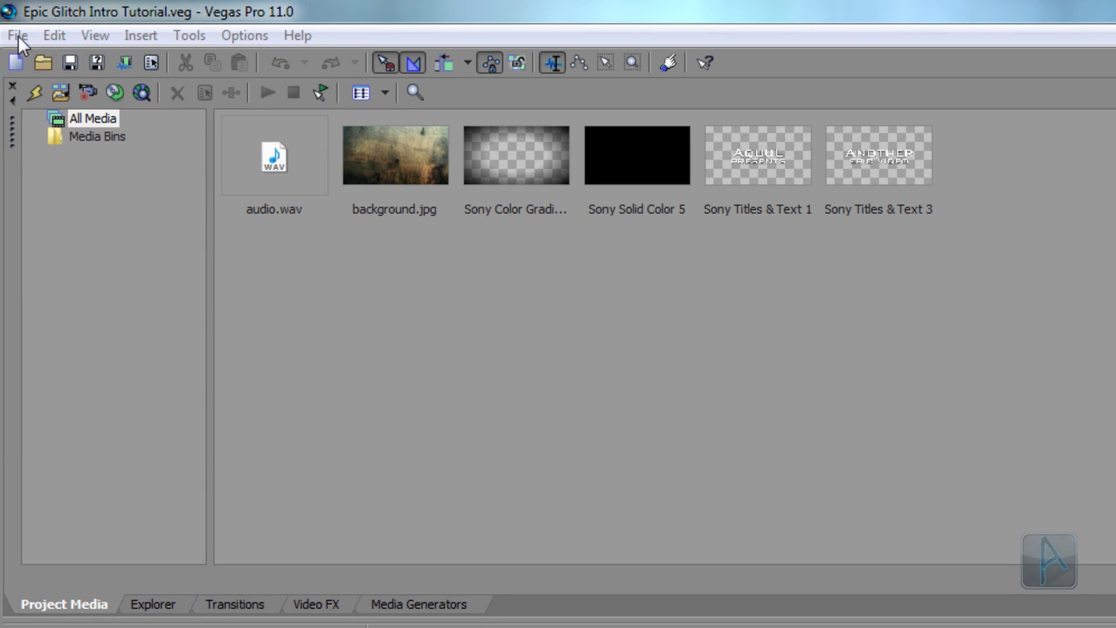
- Create a new project using the HD 1080-60i template at 1920x1080 and 29.970 fps
left_click(10, 19)
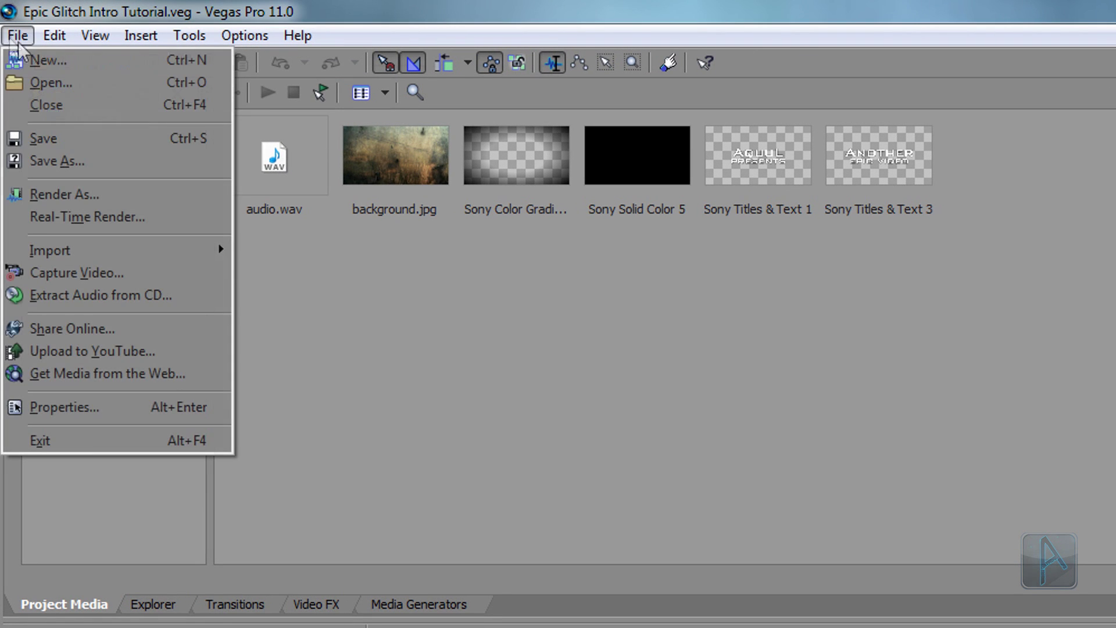
left_click(104, 62)
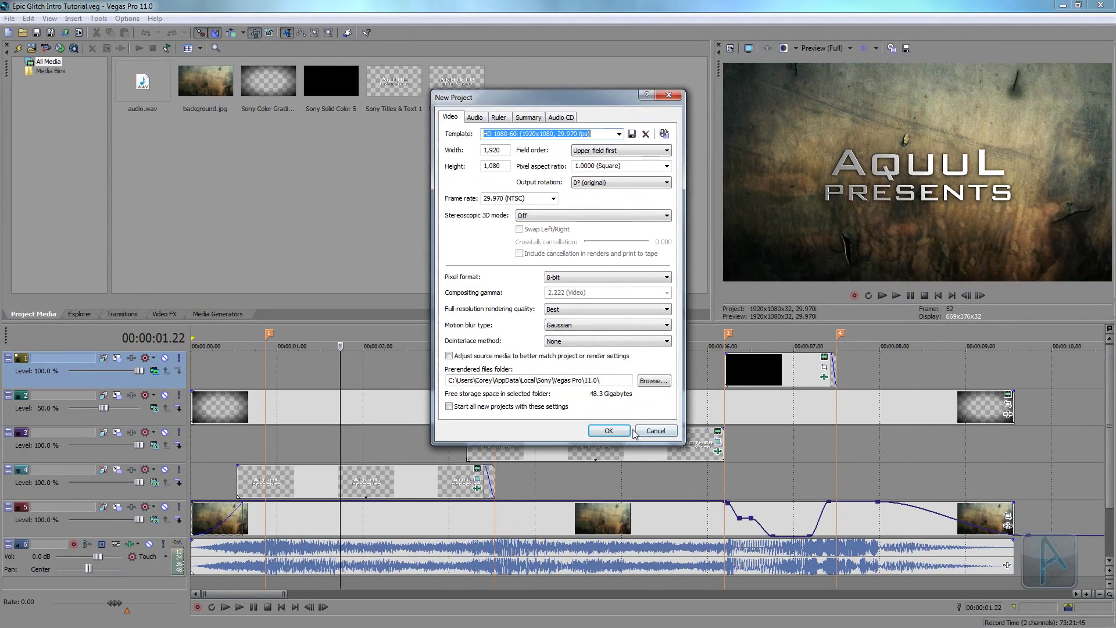
left_click(616, 432)
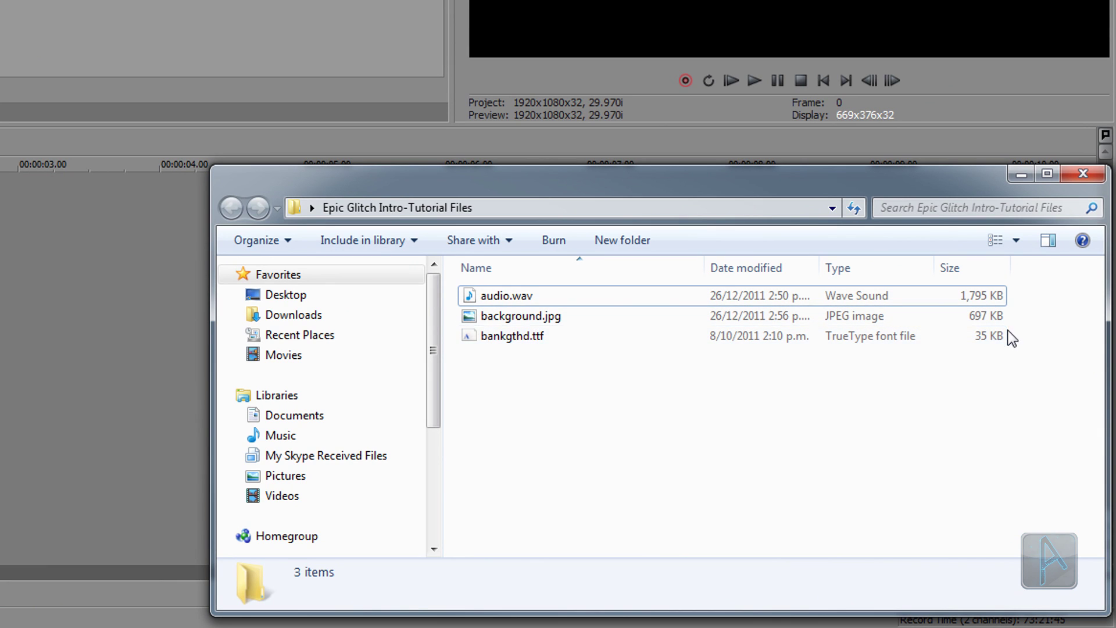
- Look over the files in the Epic Glitch Intro-Tutorial Files folder and preview the bankgthd.ttf font
left_click(977, 298)
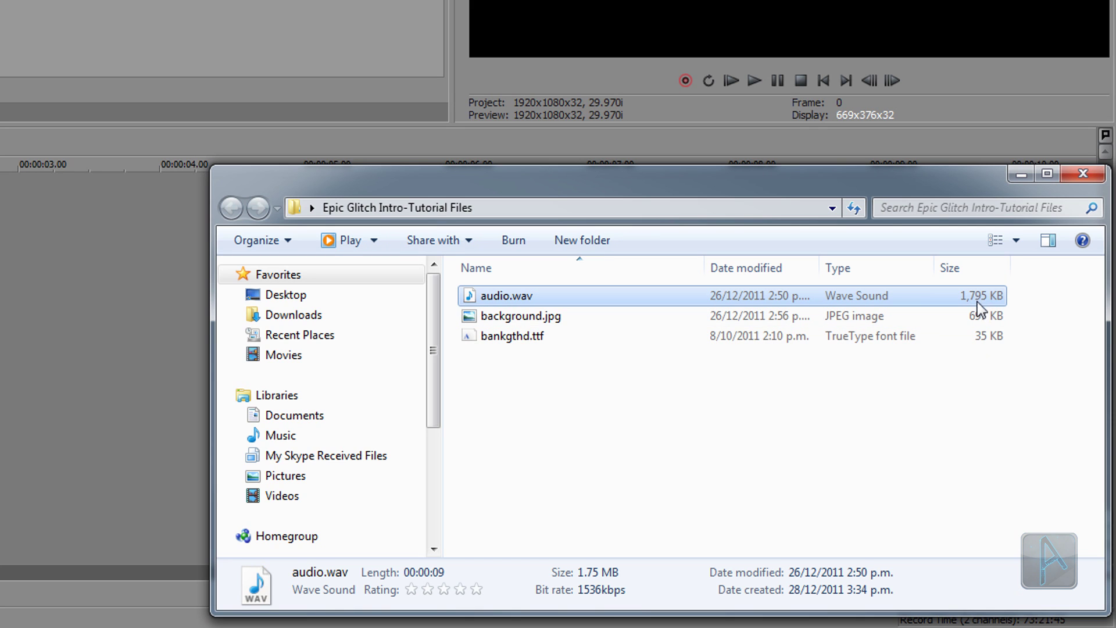
left_click(972, 314)
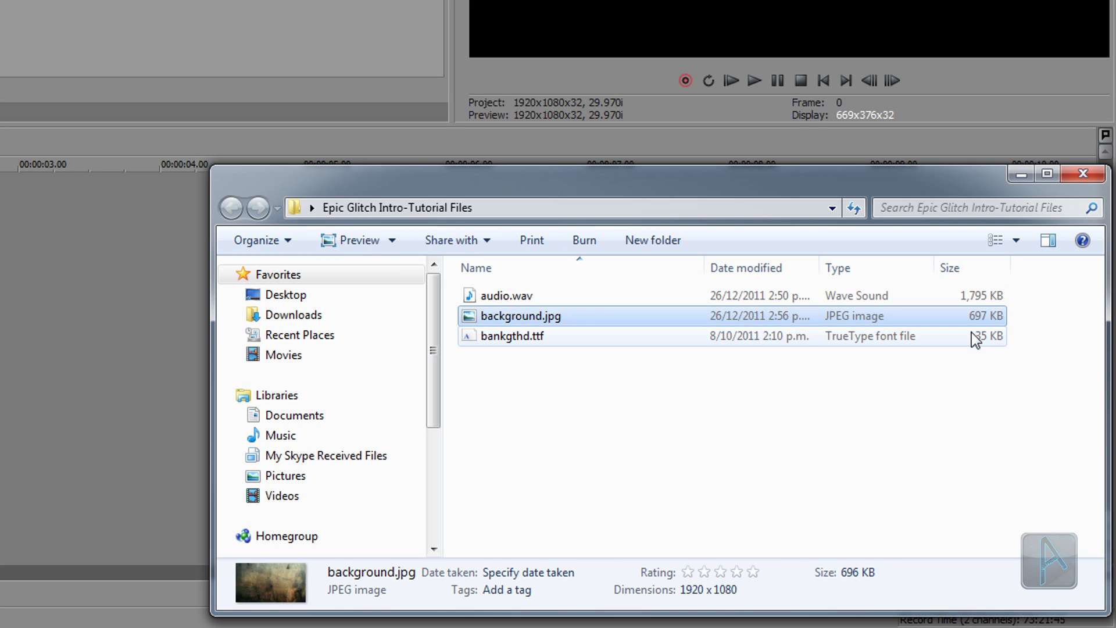
left_click(972, 338)
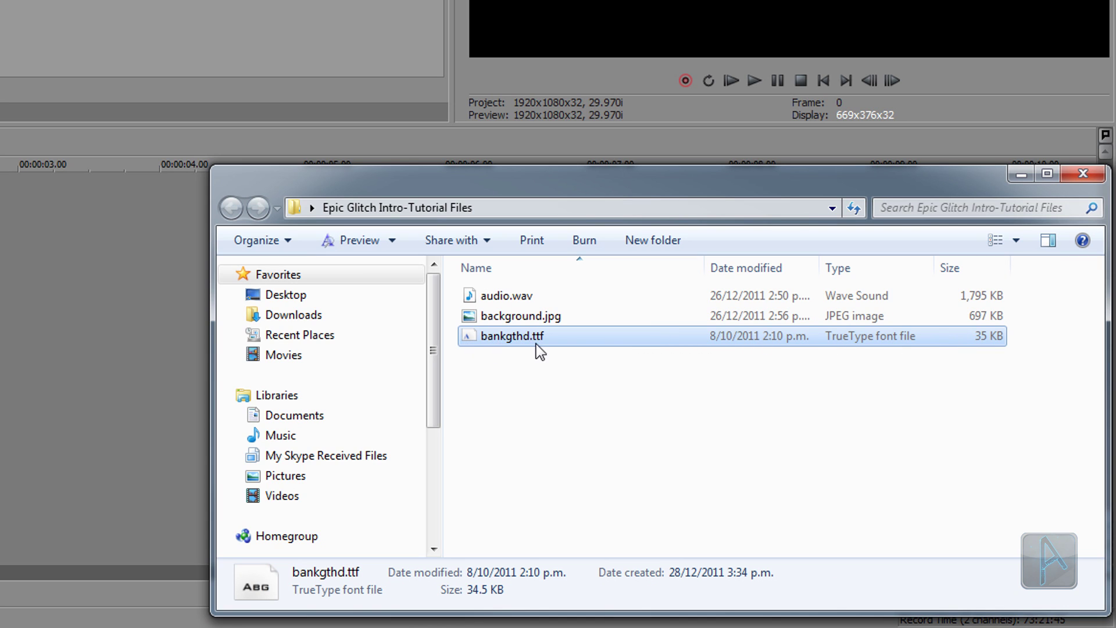
double_click(576, 343)
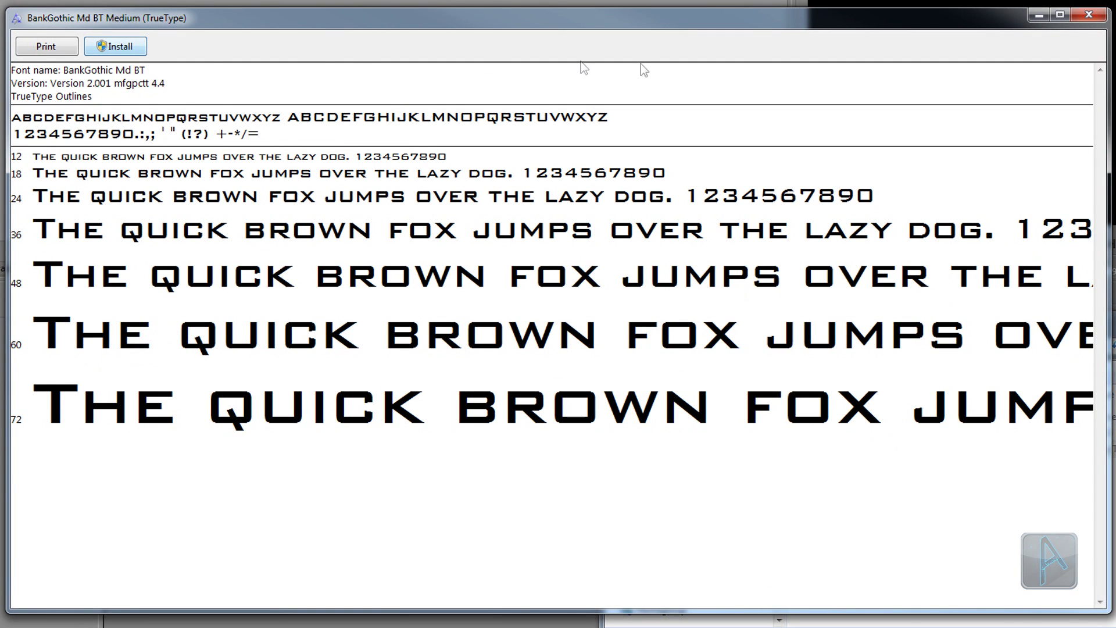
left_click(1088, 15)
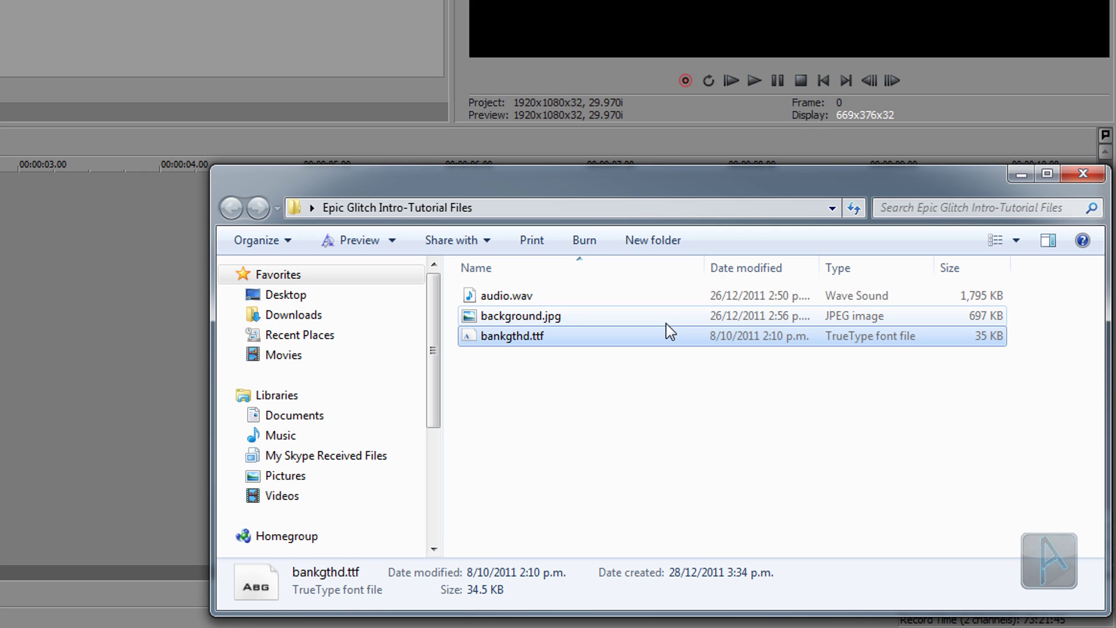
- Add audio.wav and background.jpg together from the tutorial files folder to the Vegas Pro timeline
left_click(666, 321)
left_click(667, 298, "ctrl")
left_click_drag(704, 294, 155, 301)
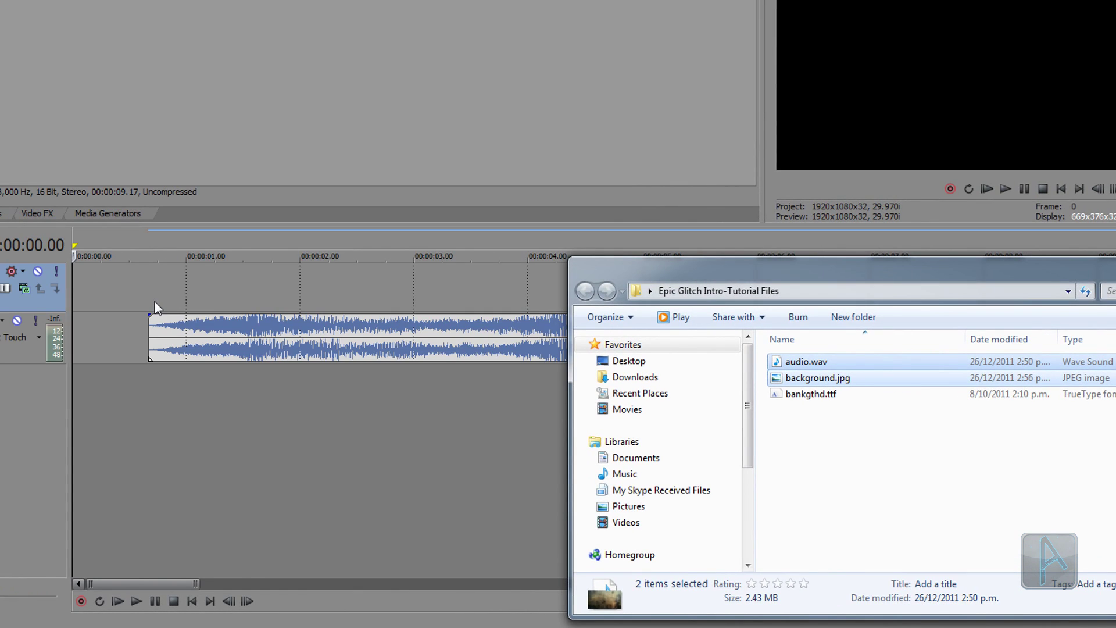
- Move the audio and background events to the timeline start and extend the background to the end of the audio
left_click(198, 443)
scroll(486, 401, "down", 2)
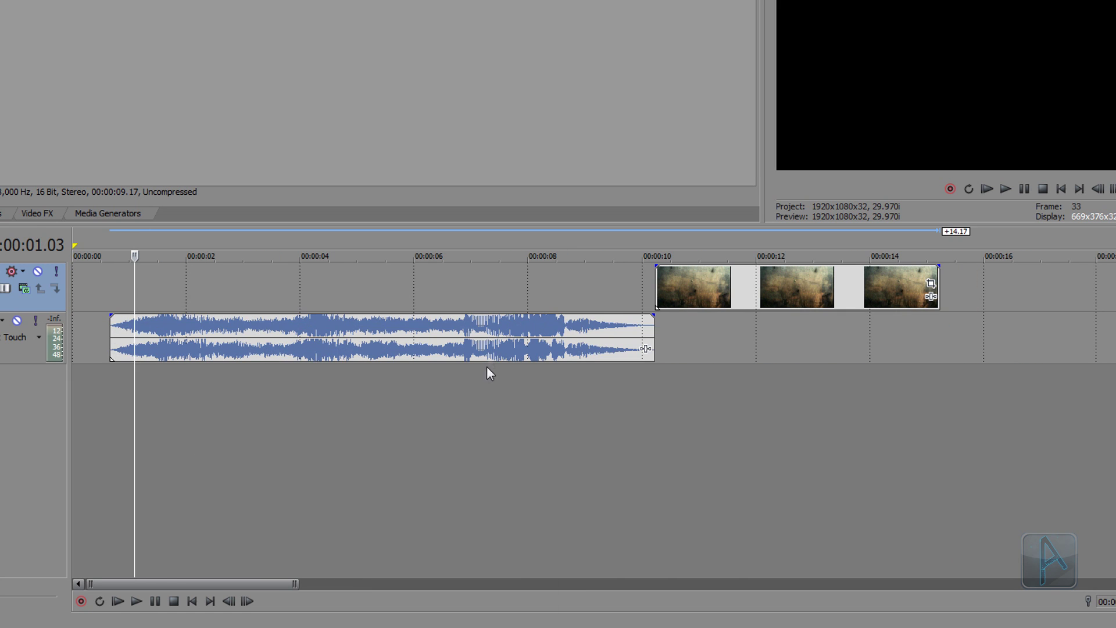
left_click_drag(486, 356, 416, 347)
left_click_drag(740, 295, 102, 293)
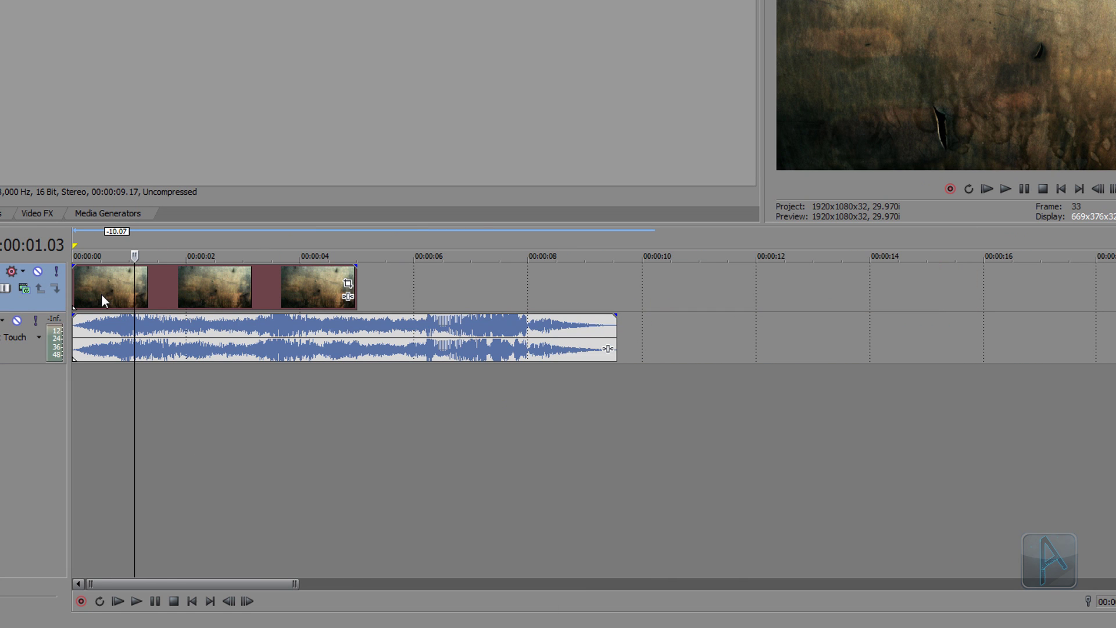
left_click_drag(356, 269, 612, 268)
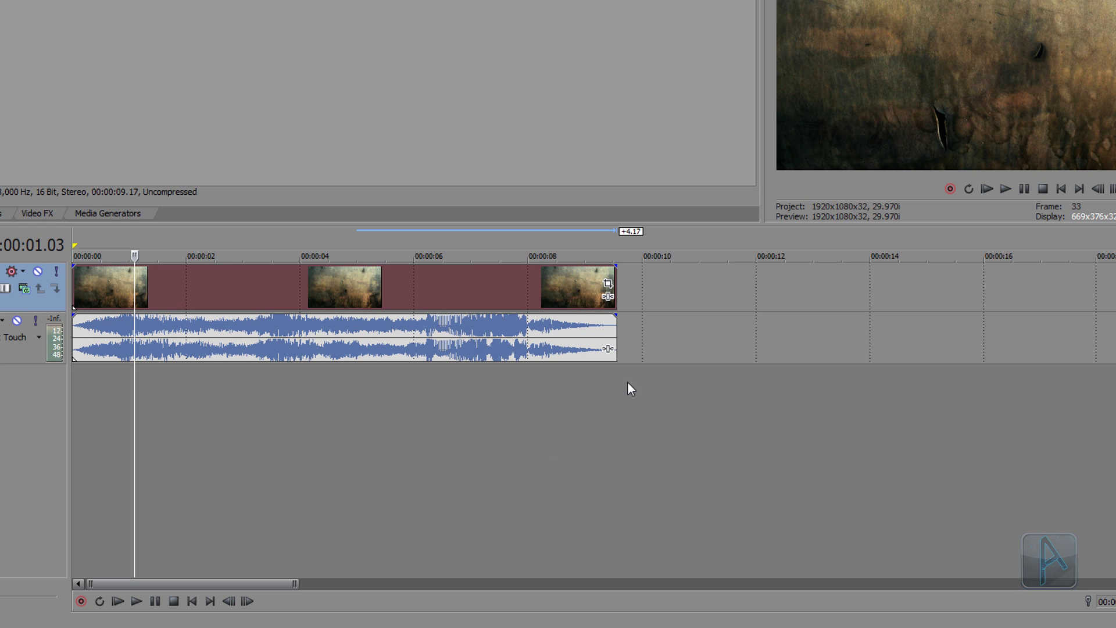
- Play the project from the start and place four markers on the main hits in the audio
scroll(373, 395, "up", 3)
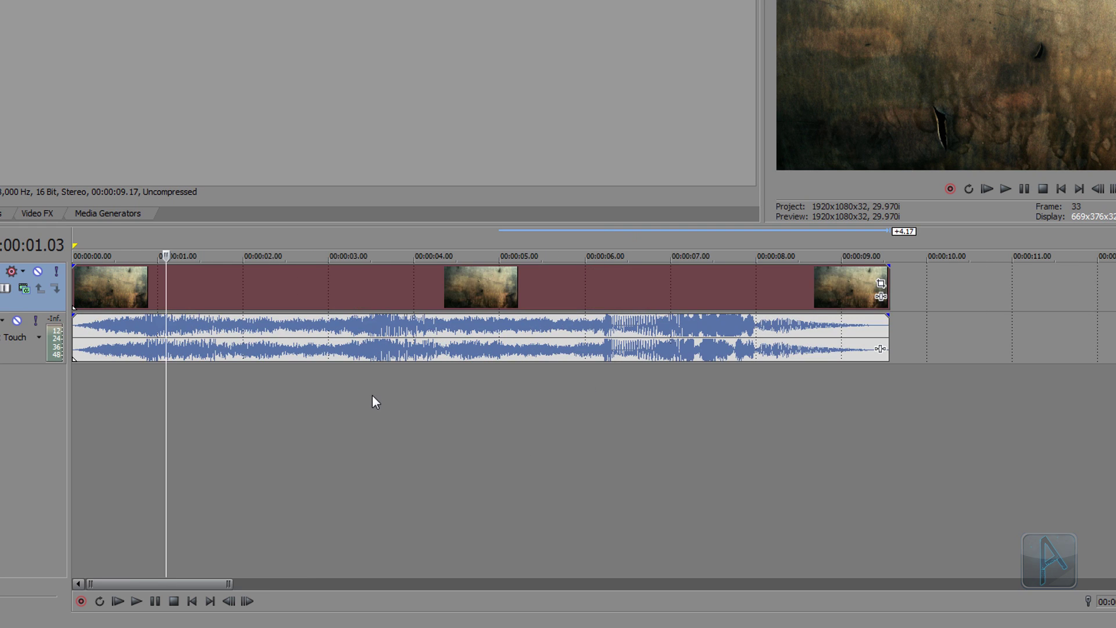
scroll(372, 395, "up", 2)
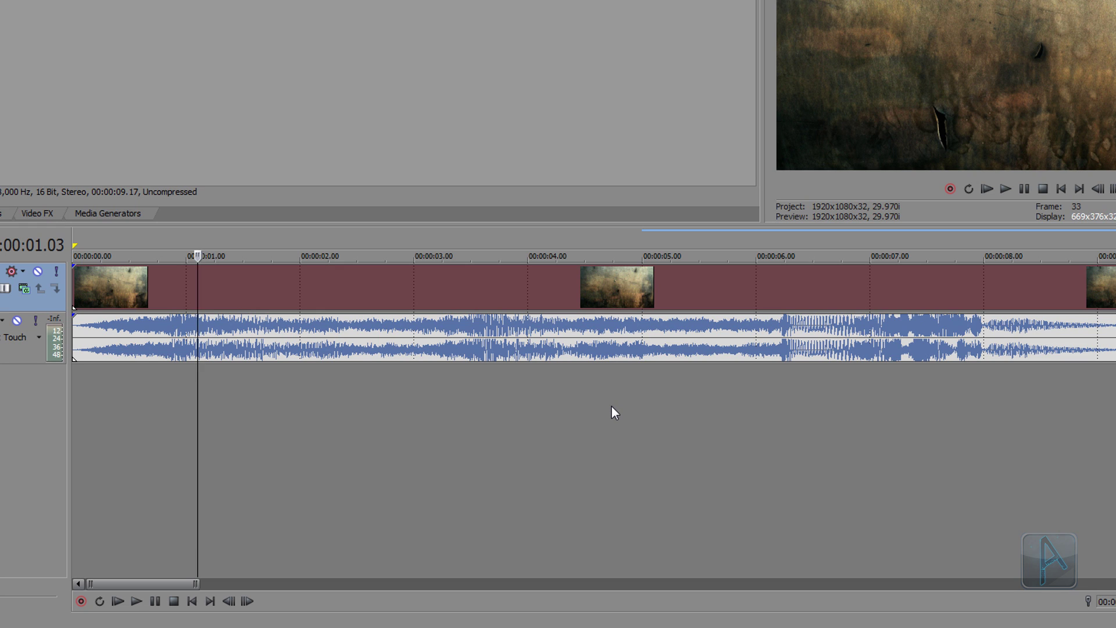
key("ctrl+a")
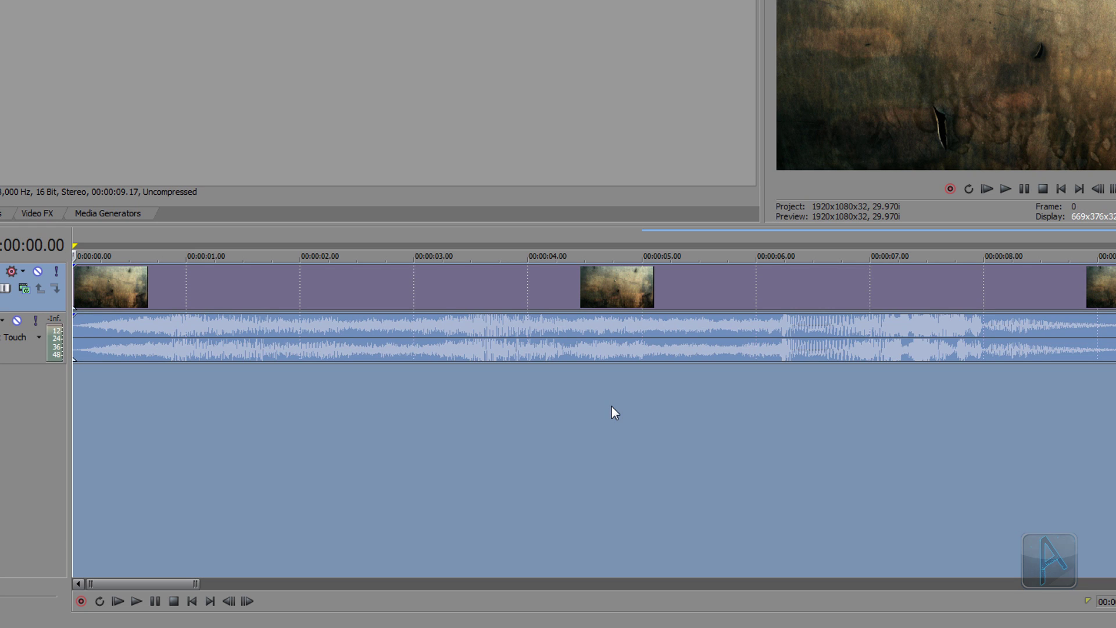
key("space")
key("m")
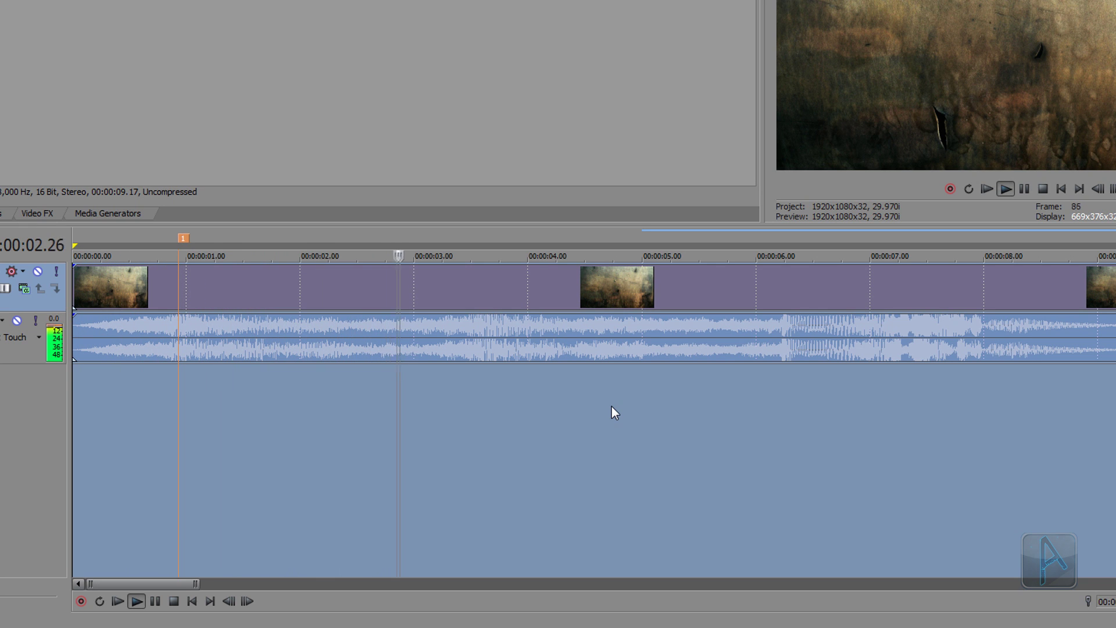
key("m")
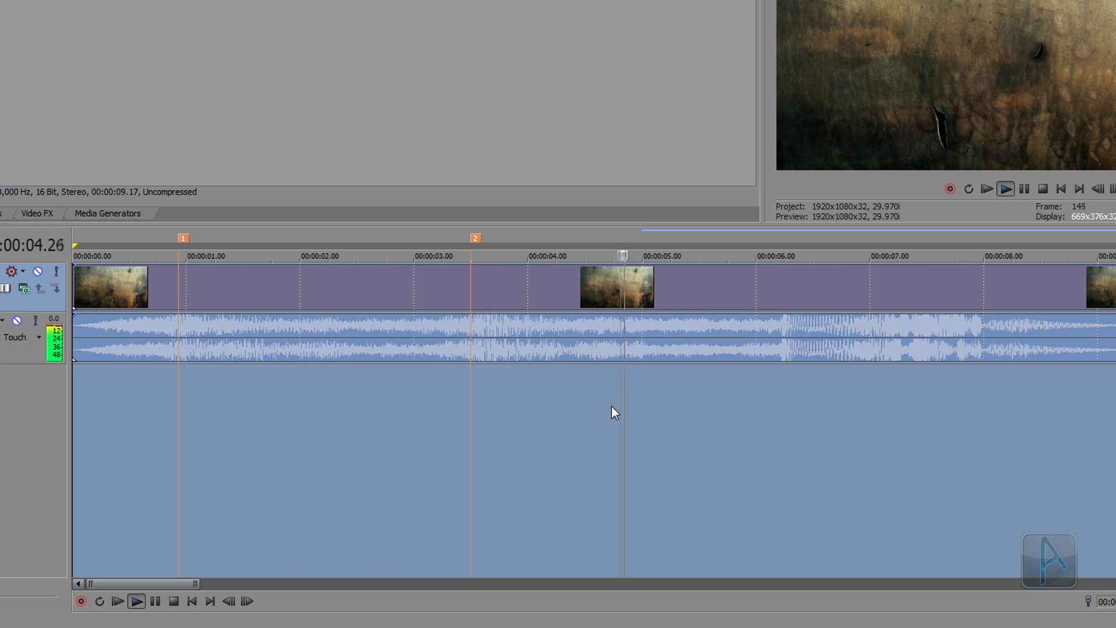
key("m")
key("m")
key("space")
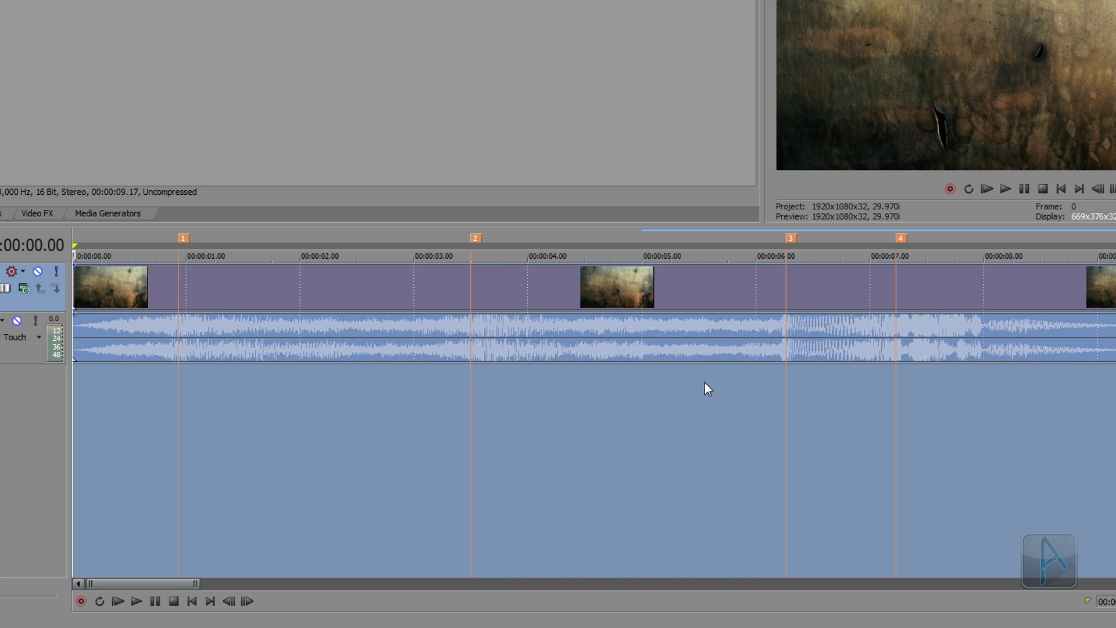
- Move marker 3 to 00:00:06.07 so it lines up with the start of the glitch in the waveform
left_click(749, 380)
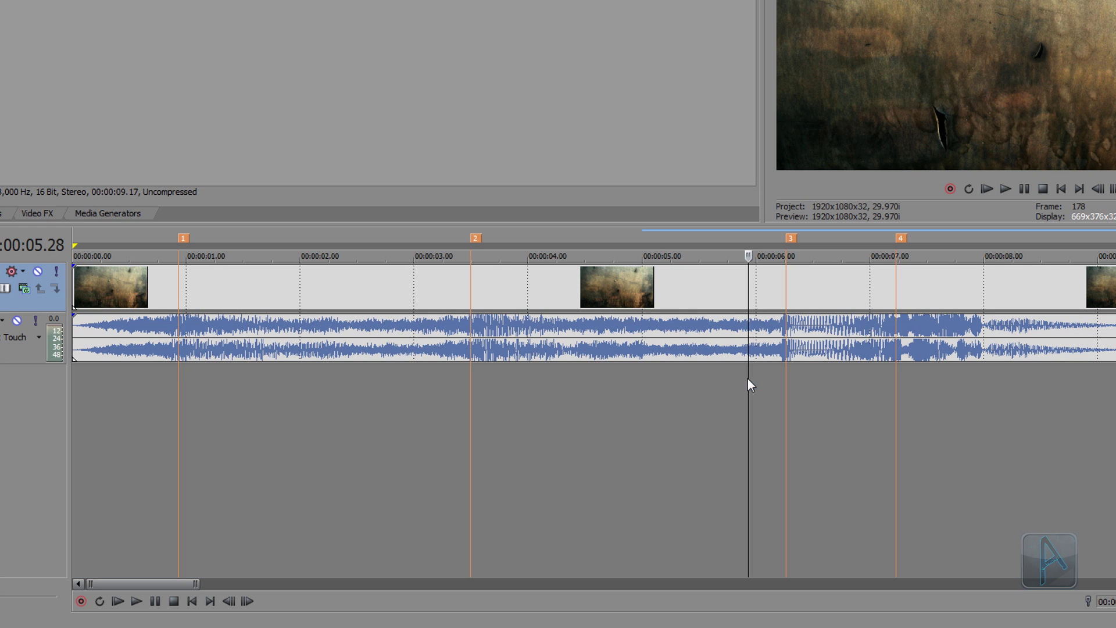
left_click(779, 381)
scroll(788, 381, "up", 12)
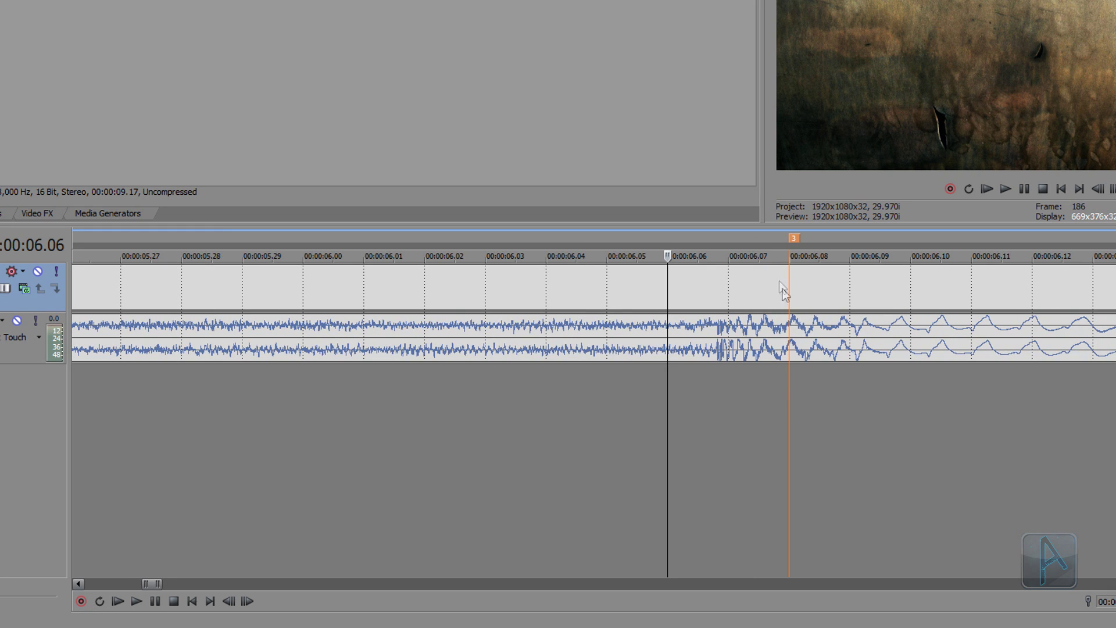
left_click_drag(796, 244, 743, 262)
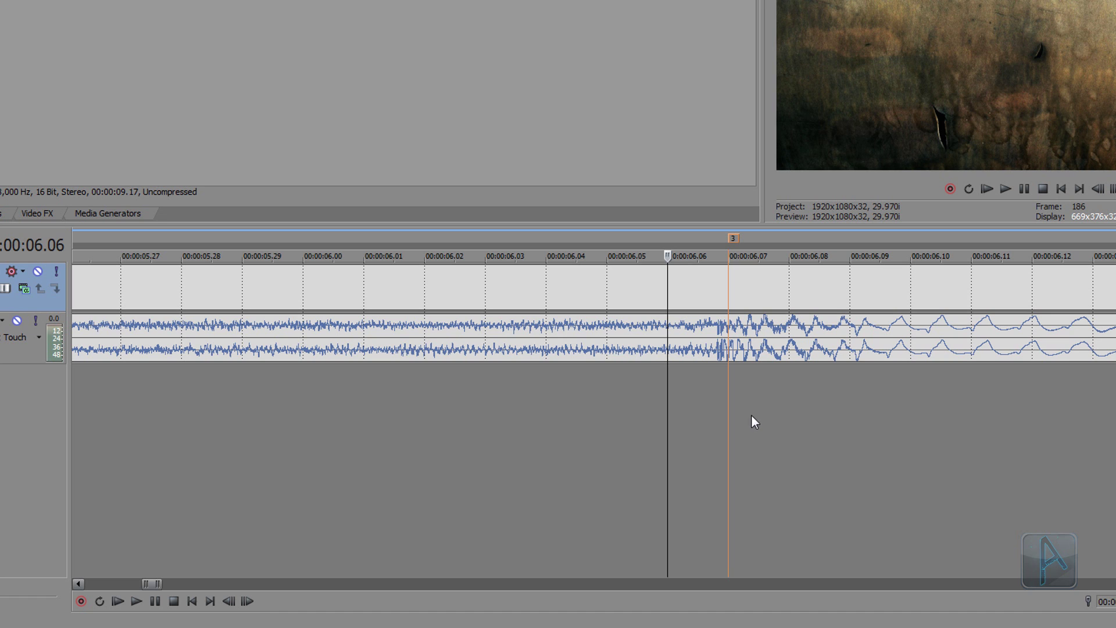
- Add a fade-in of about 21 frames to the background event and change its fade type to the slow curve
scroll(753, 387, "down", 4)
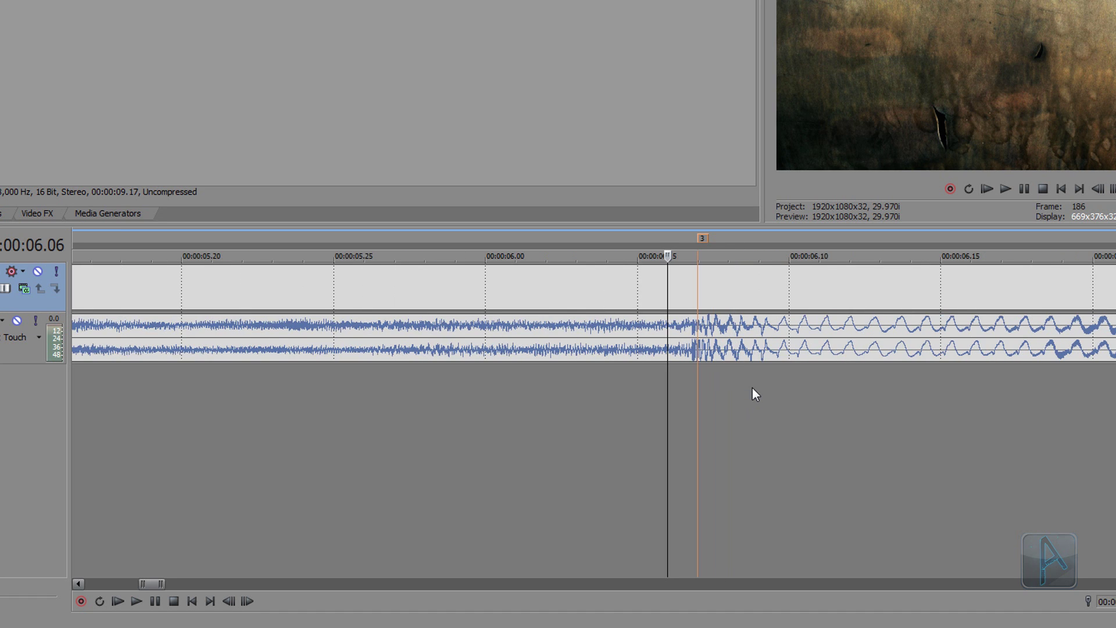
scroll(752, 388, "down", 2)
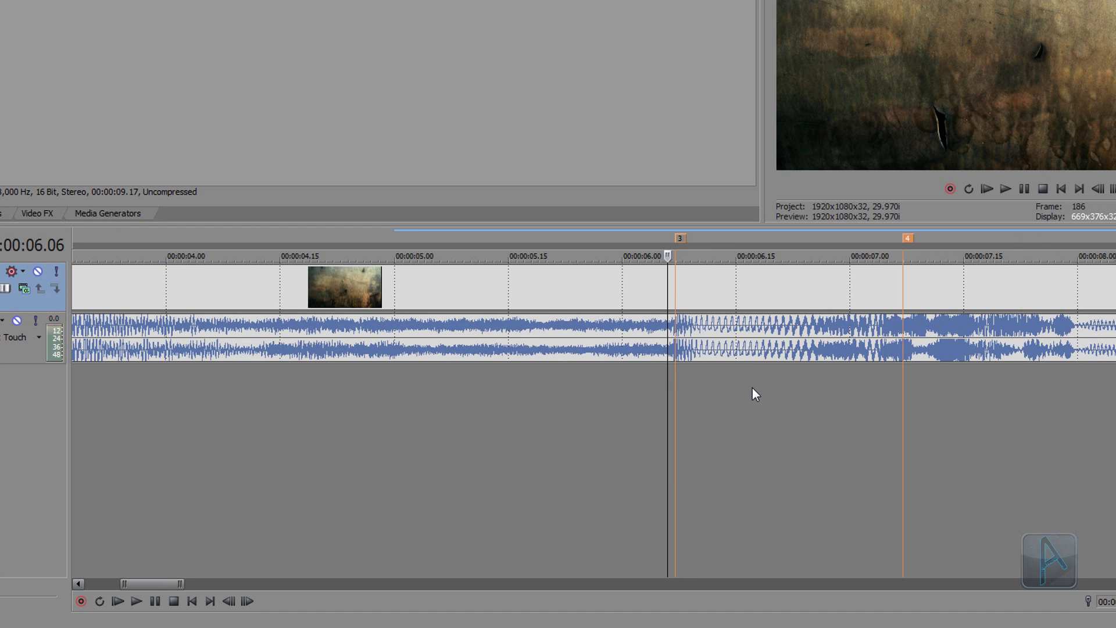
scroll(753, 389, "down", 3)
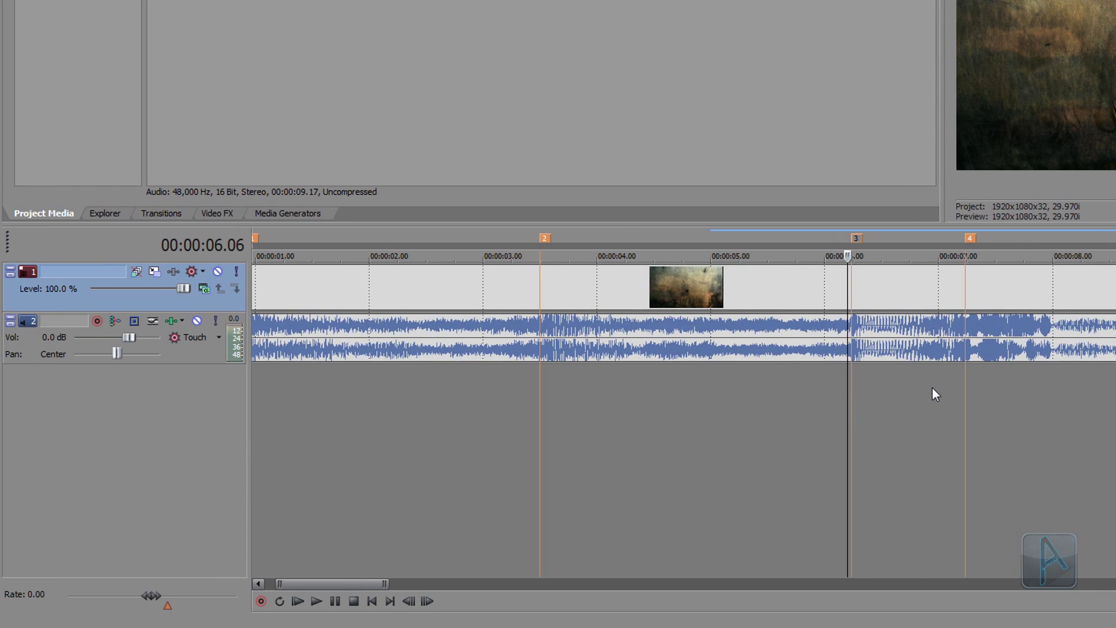
scroll(933, 388, "down", 2)
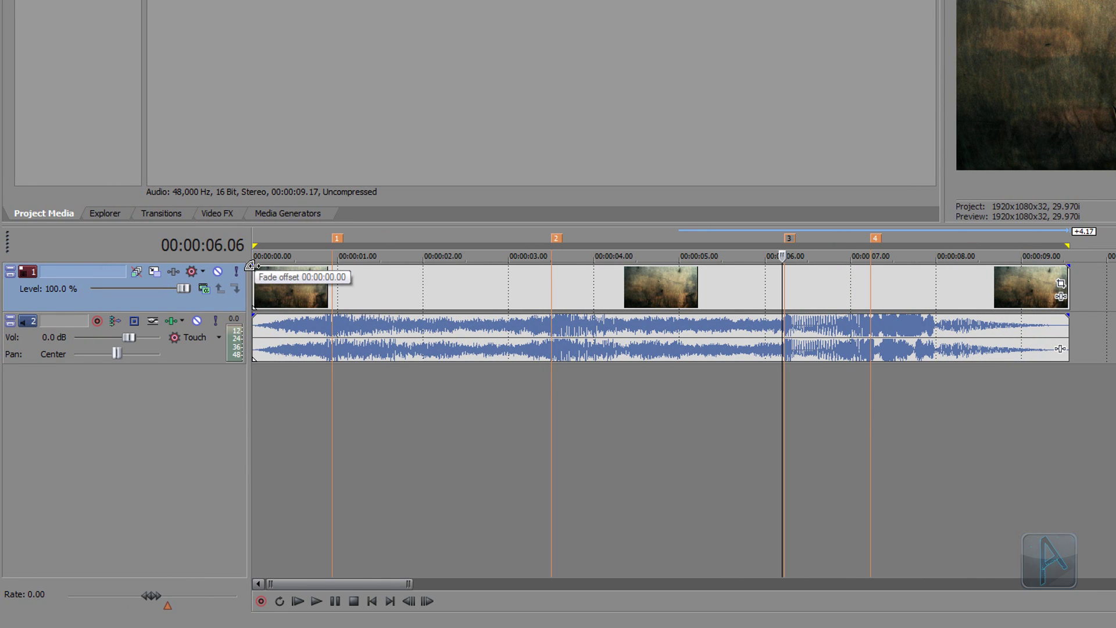
left_click_drag(254, 265, 311, 266)
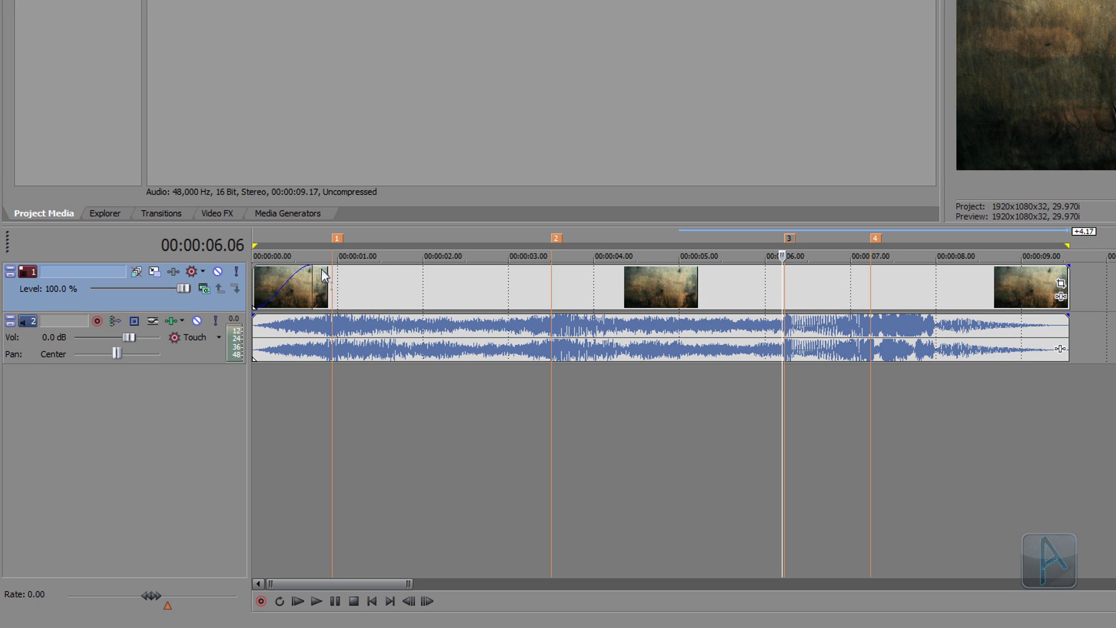
left_click_drag(312, 266, 307, 263)
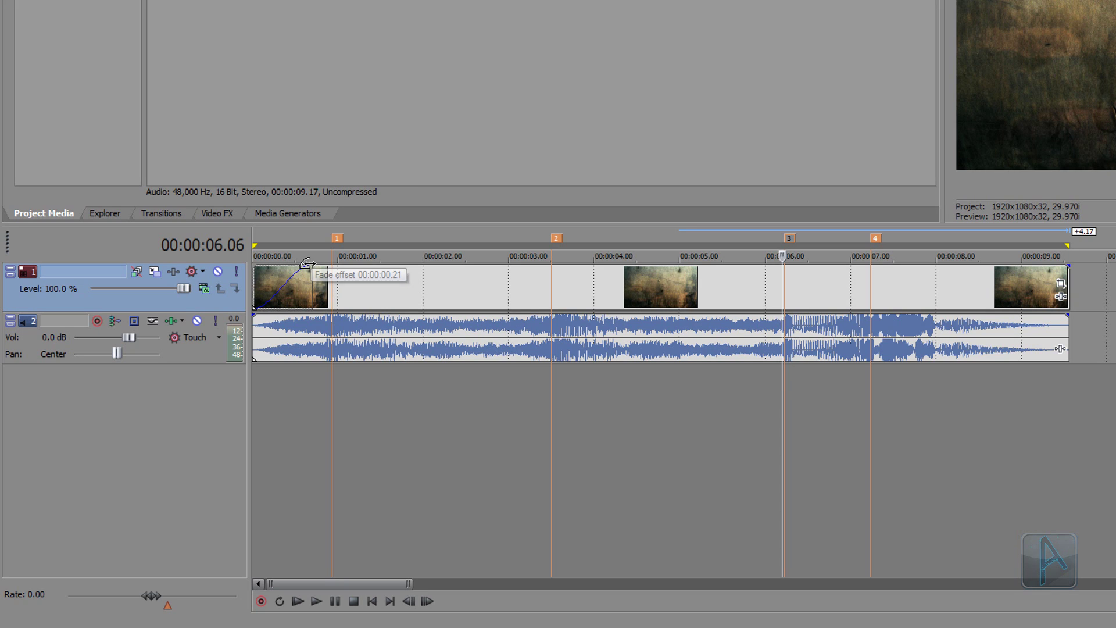
right_click(310, 265)
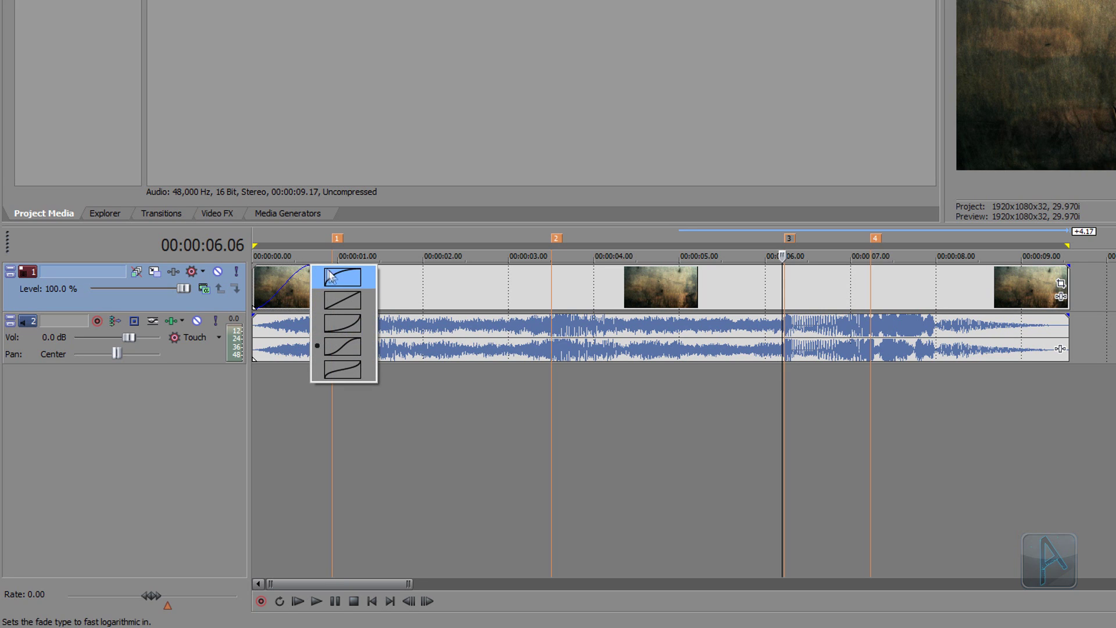
left_click(366, 329)
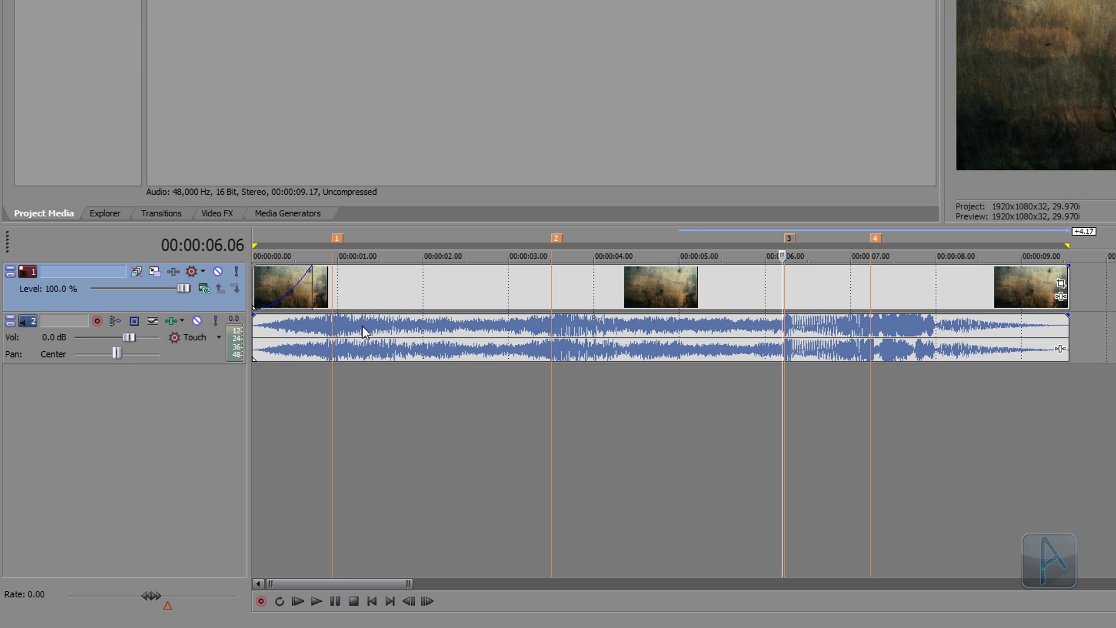
- Insert a new video track above the background track
key("ctrl+shift+q")
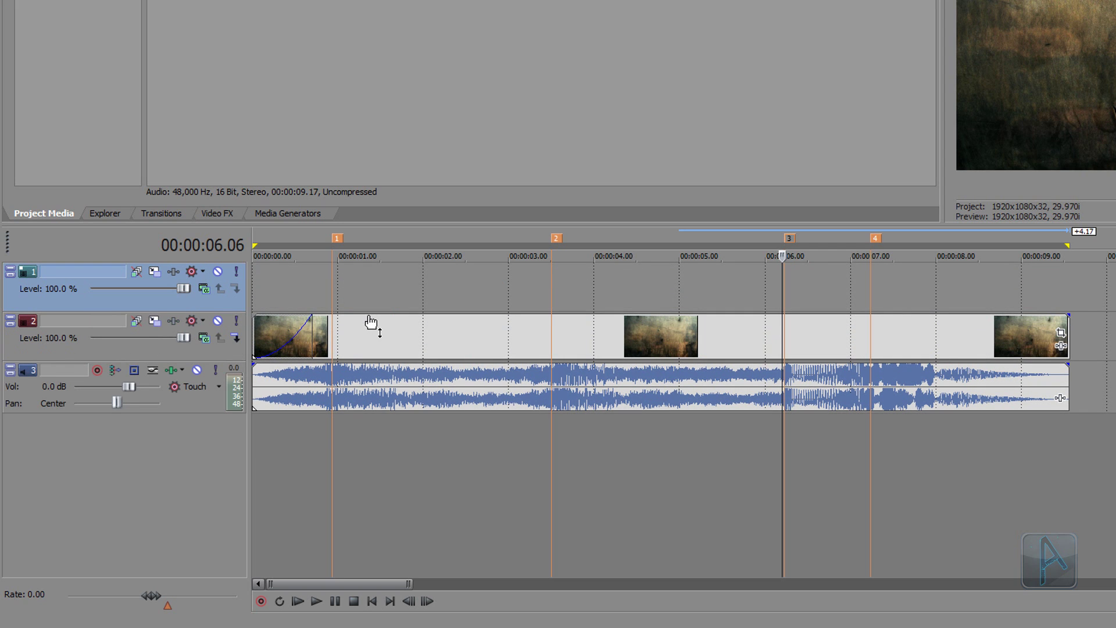
right_click(423, 283)
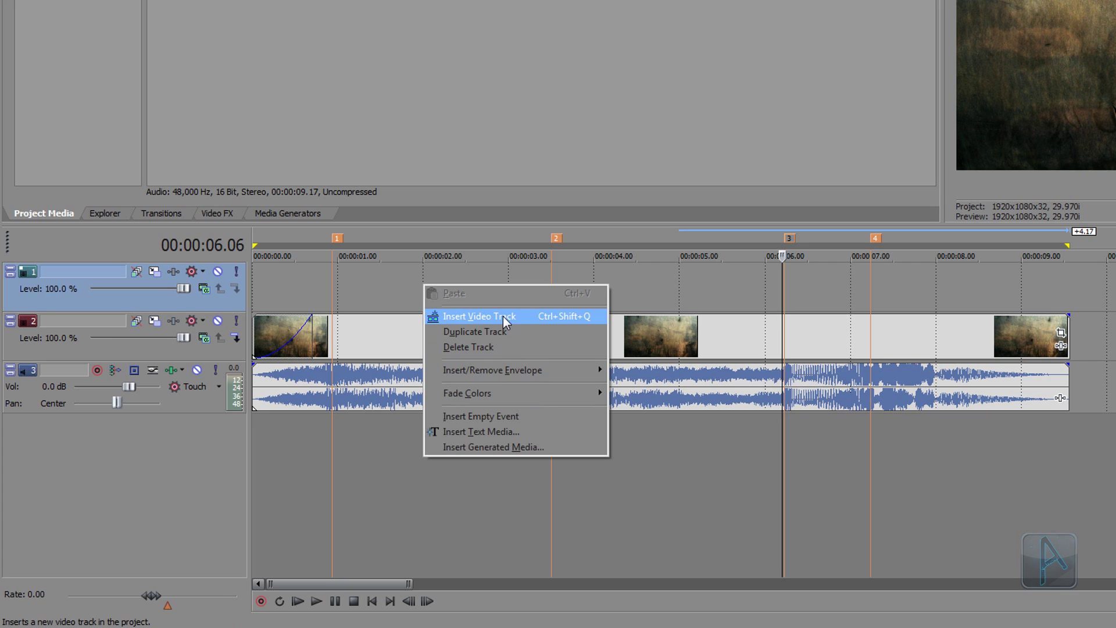
left_click(389, 285)
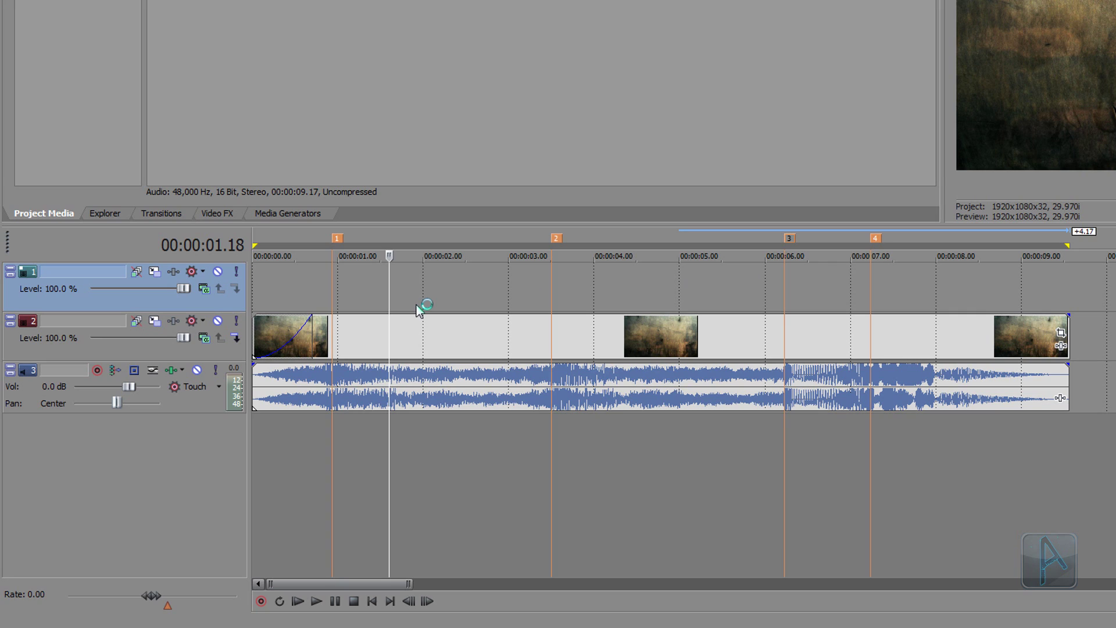
- Place the timeline cursor on marker 1 and step it back ten frames to 00:00:00.18
left_click(332, 285)
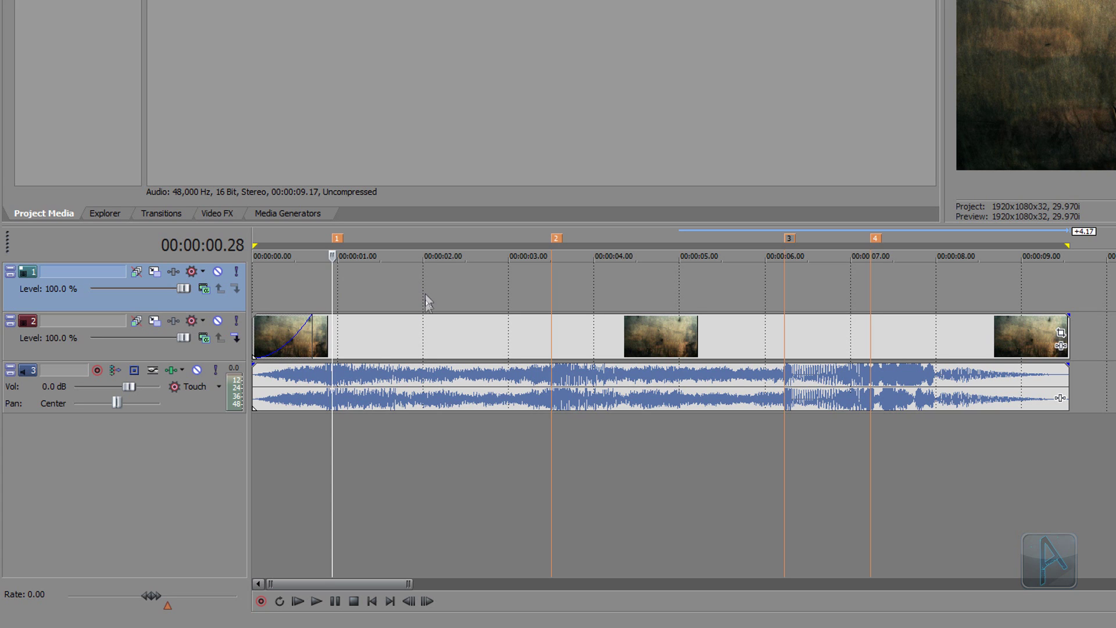
scroll(300, 431, "up", 2)
scroll(300, 431, "up", 2)
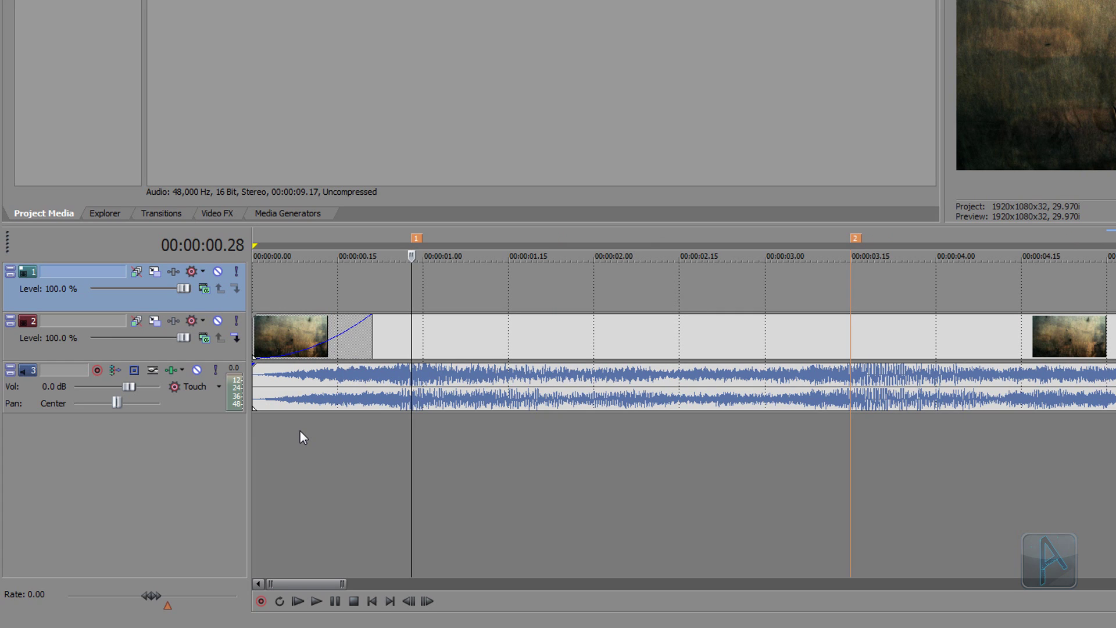
key("Left")
key("Left")
key("Left")
key("Left")
key("Left")
key("Left")
key("Left")
key("Left")
key("Left")
key("Left")
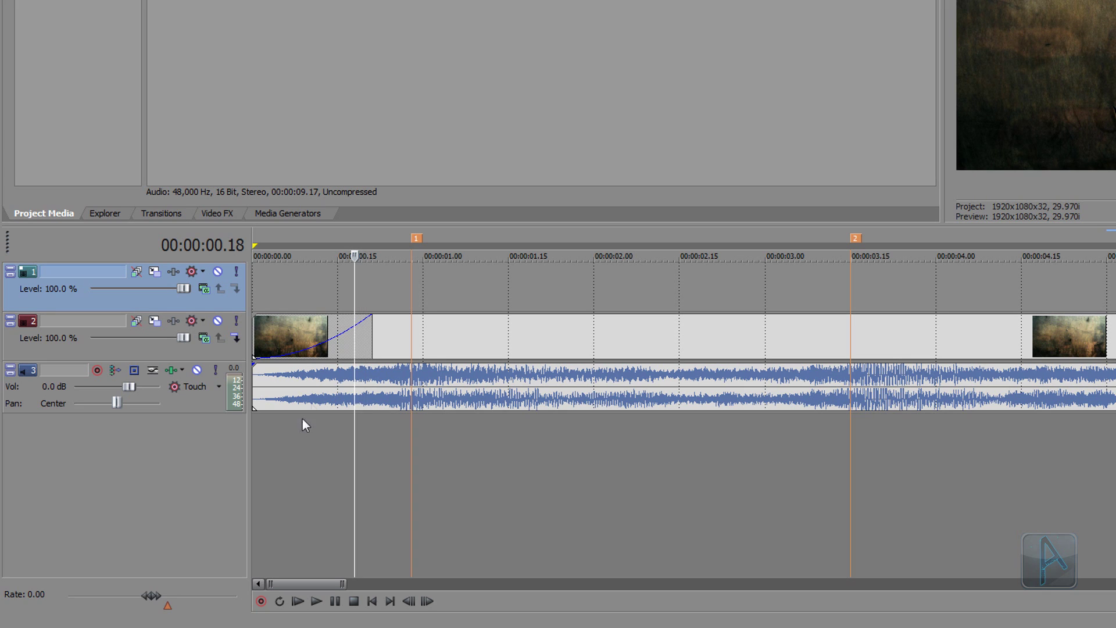
- Insert a text media event at the timeline cursor on the empty top video track and close its generator settings
right_click(356, 280)
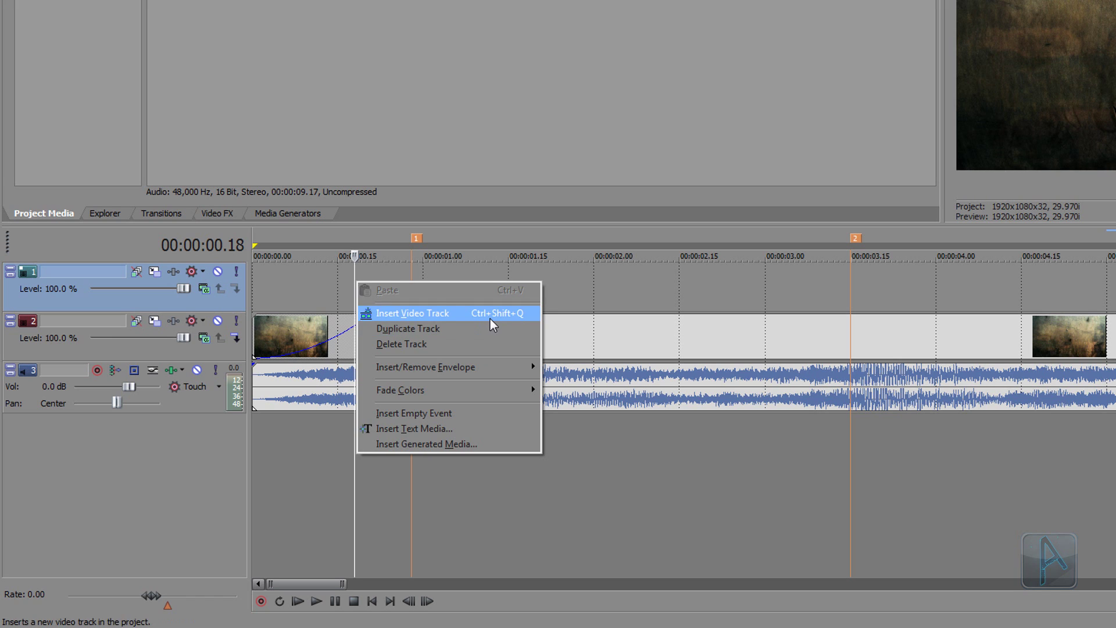
left_click(488, 431)
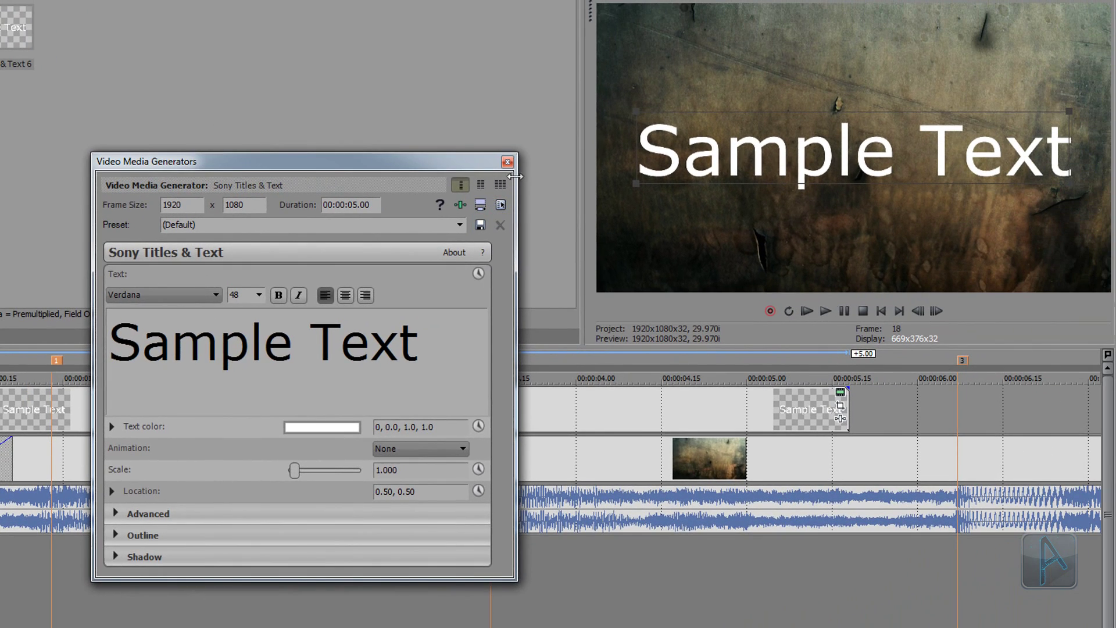
left_click(509, 163)
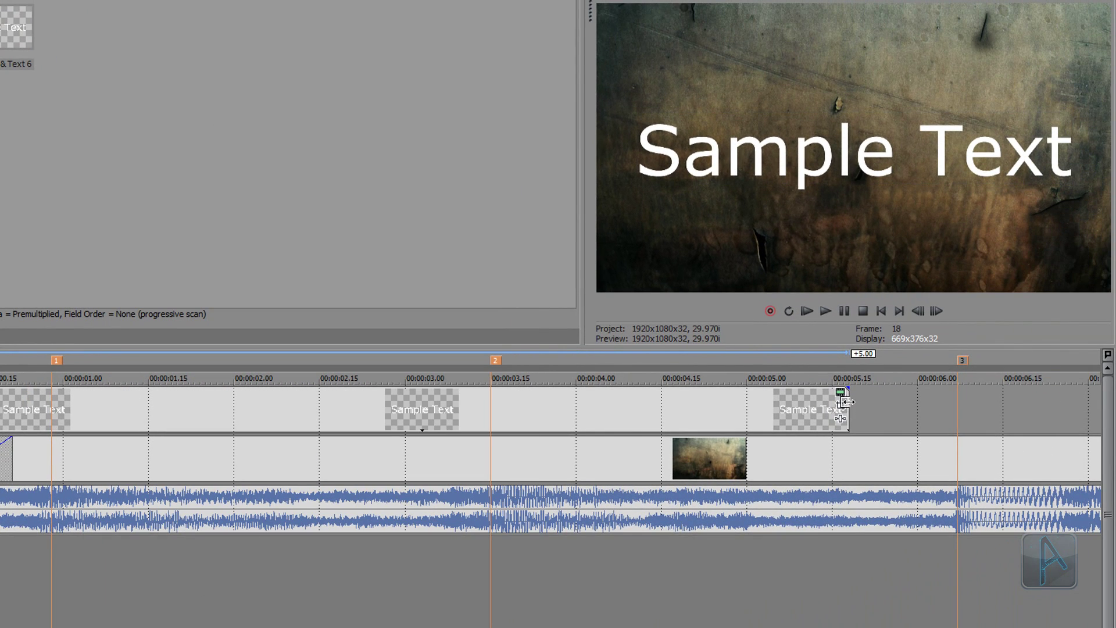
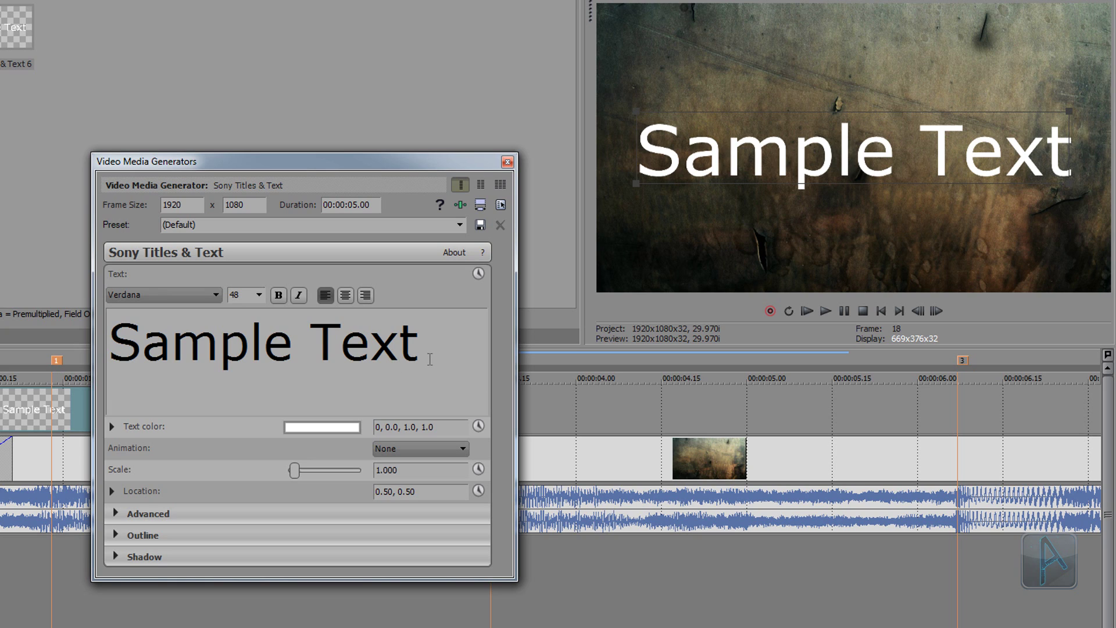
- Replace the title's sample text with "AquuL" on the first line and "presents" on the second
left_click_drag(430, 359, 106, 326)
key("Delete")
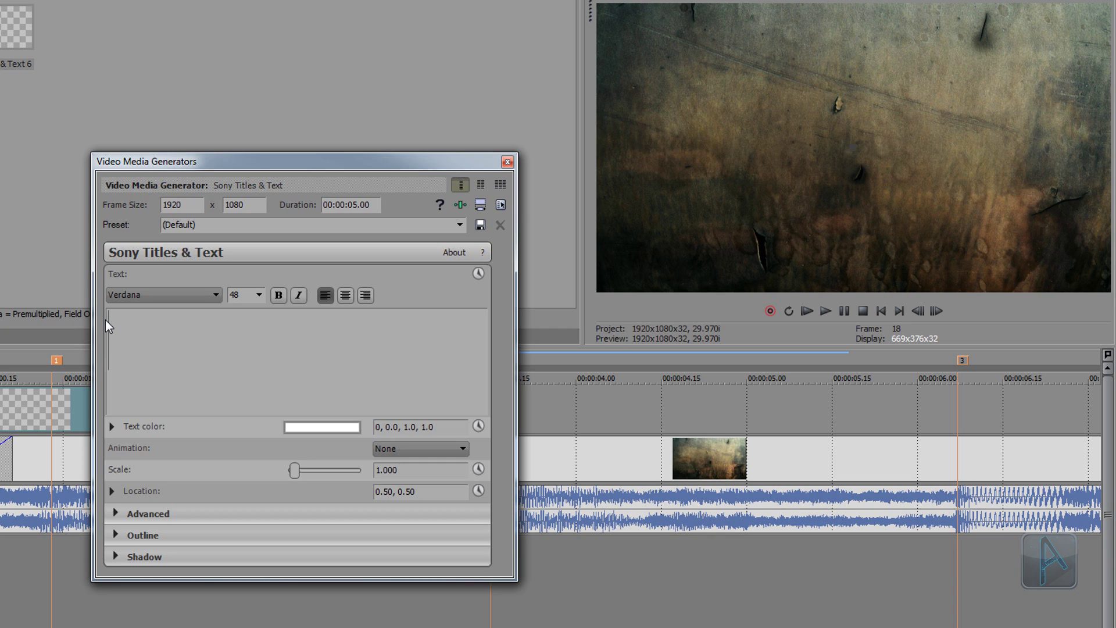
type("AquuL")
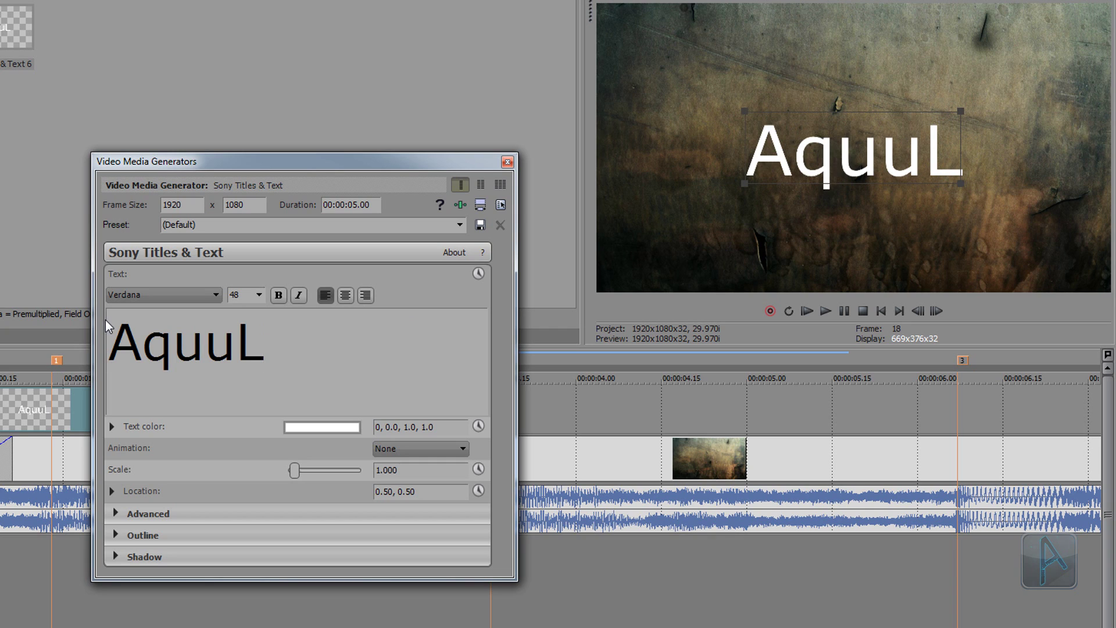
key("Return")
key("Return")
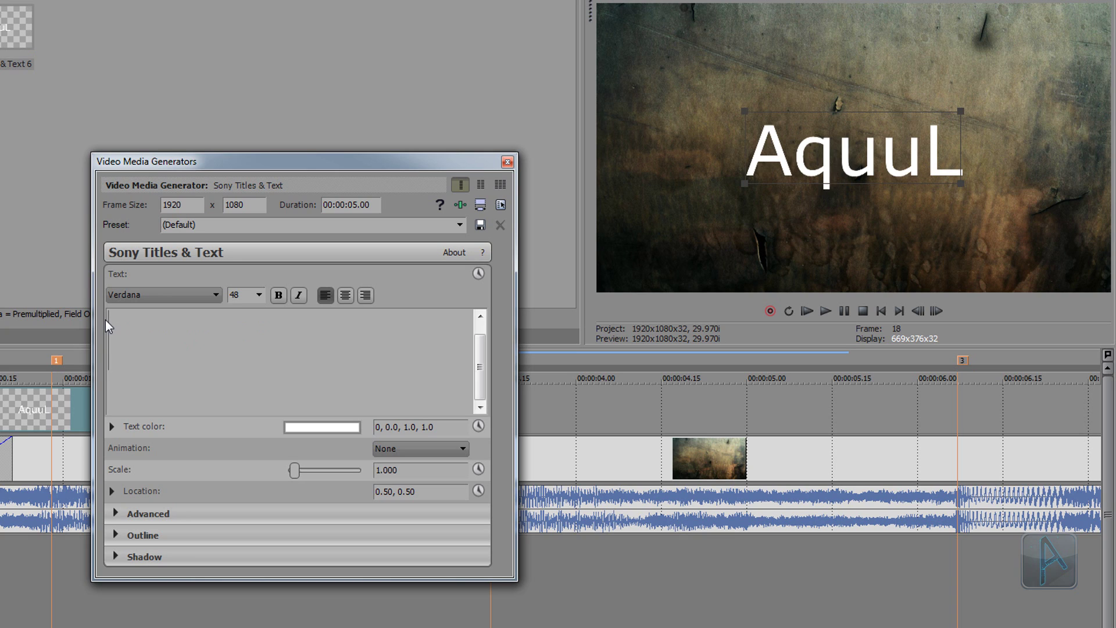
type("presents")
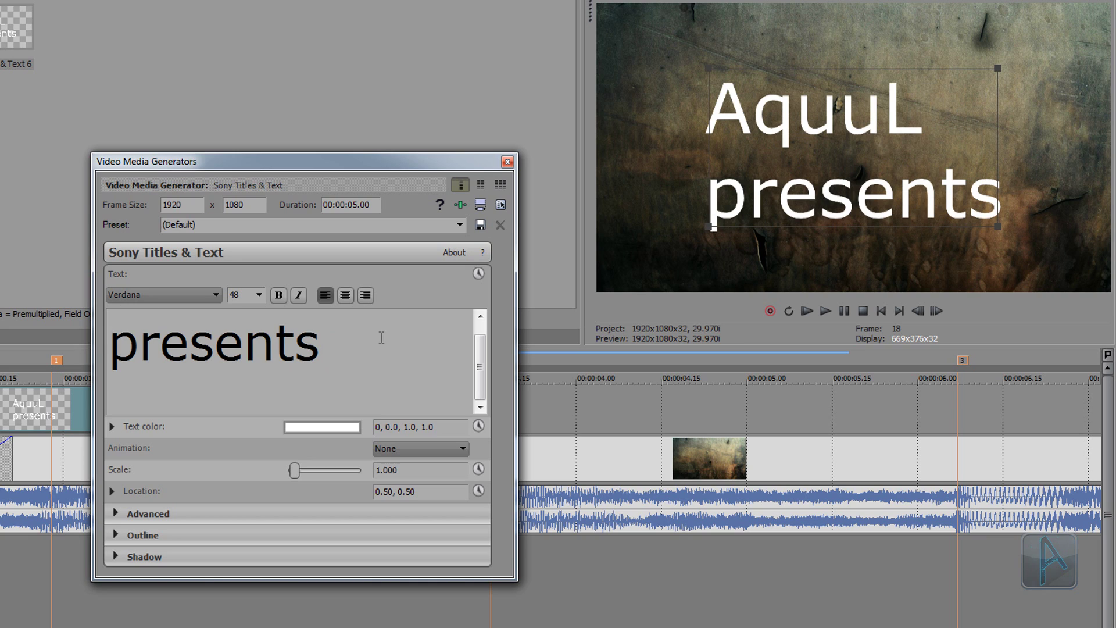
scroll(478, 383, "up", 2)
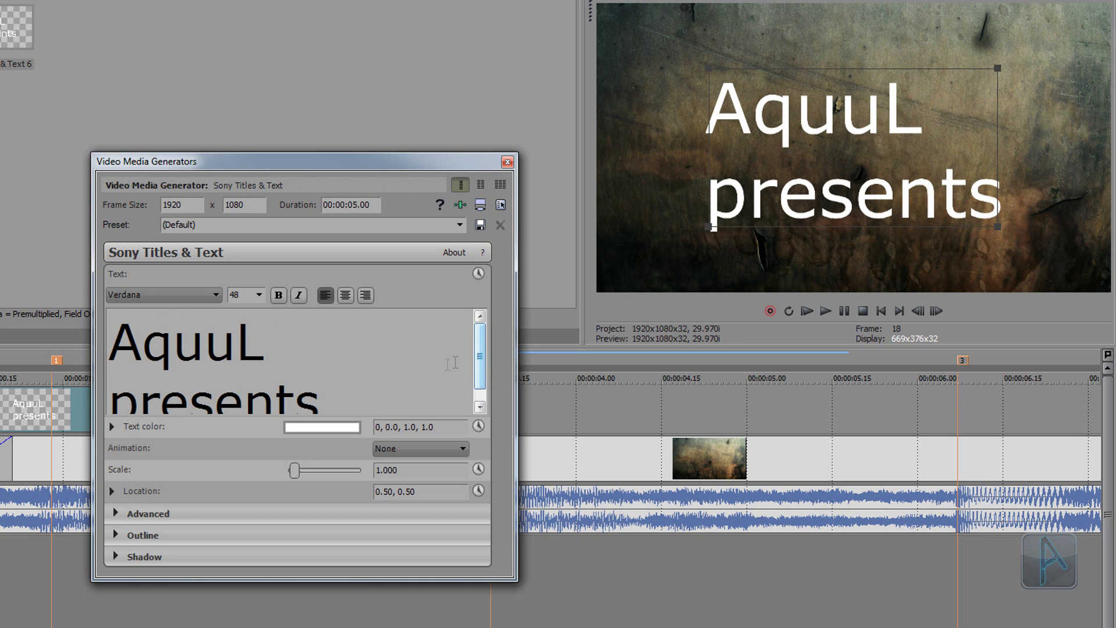
scroll(393, 396, "down", 1)
- Change the font of both title lines to BankGothic Md BT
key("ctrl+a")
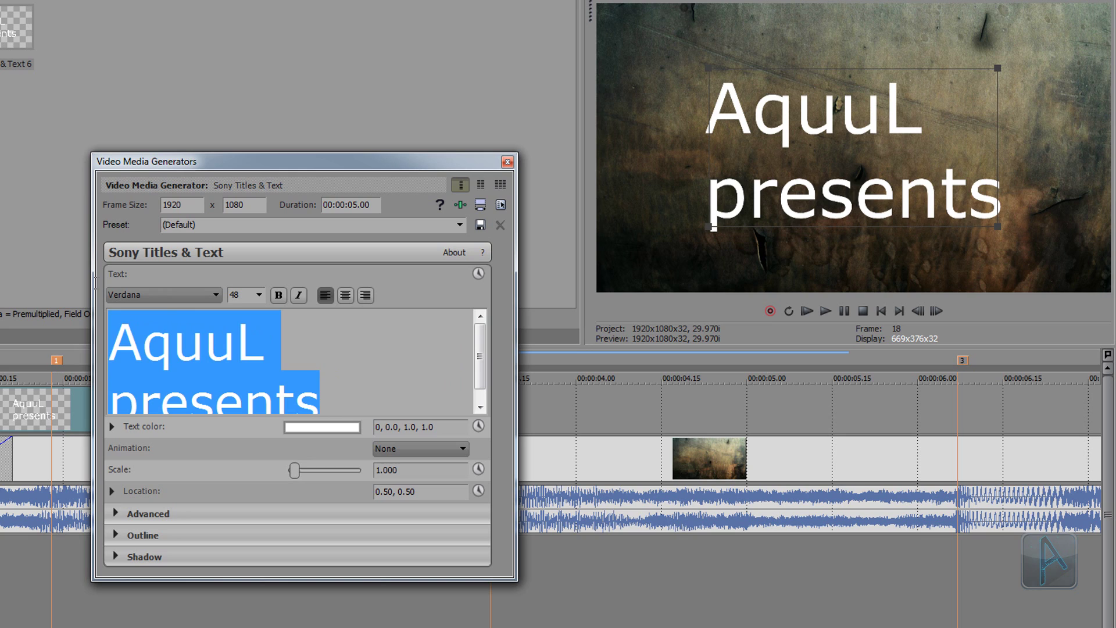
left_click(201, 295)
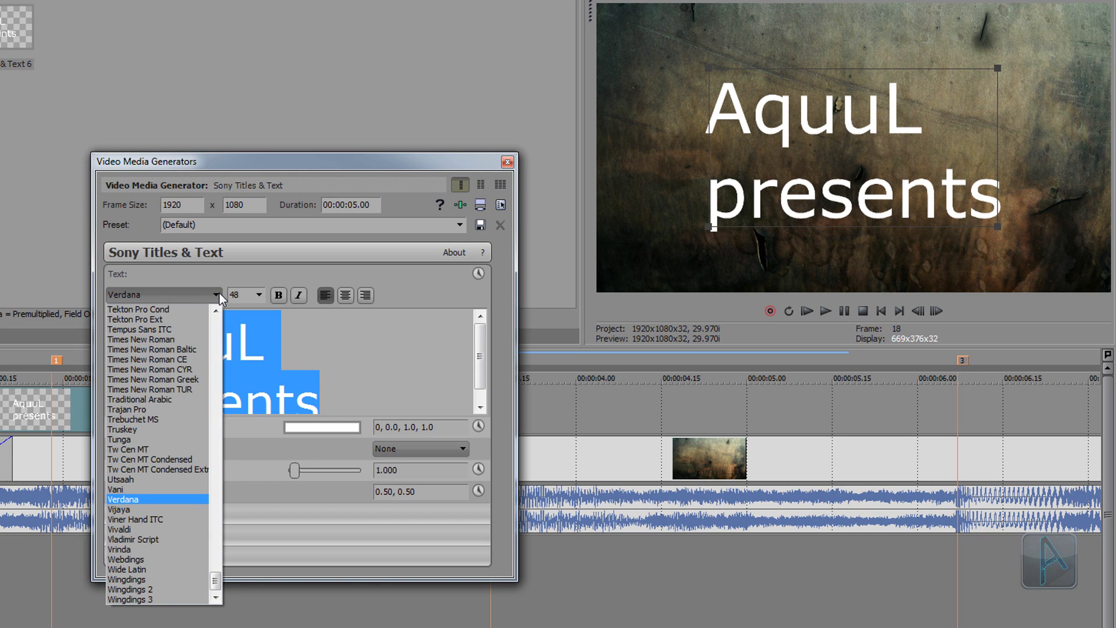
key("b")
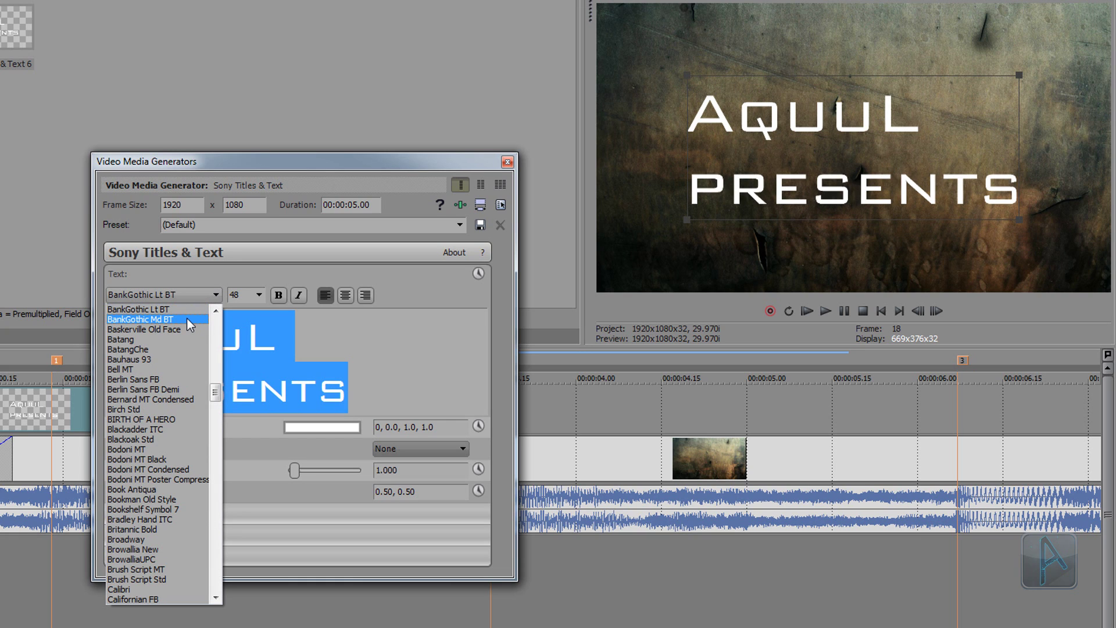
left_click(186, 318)
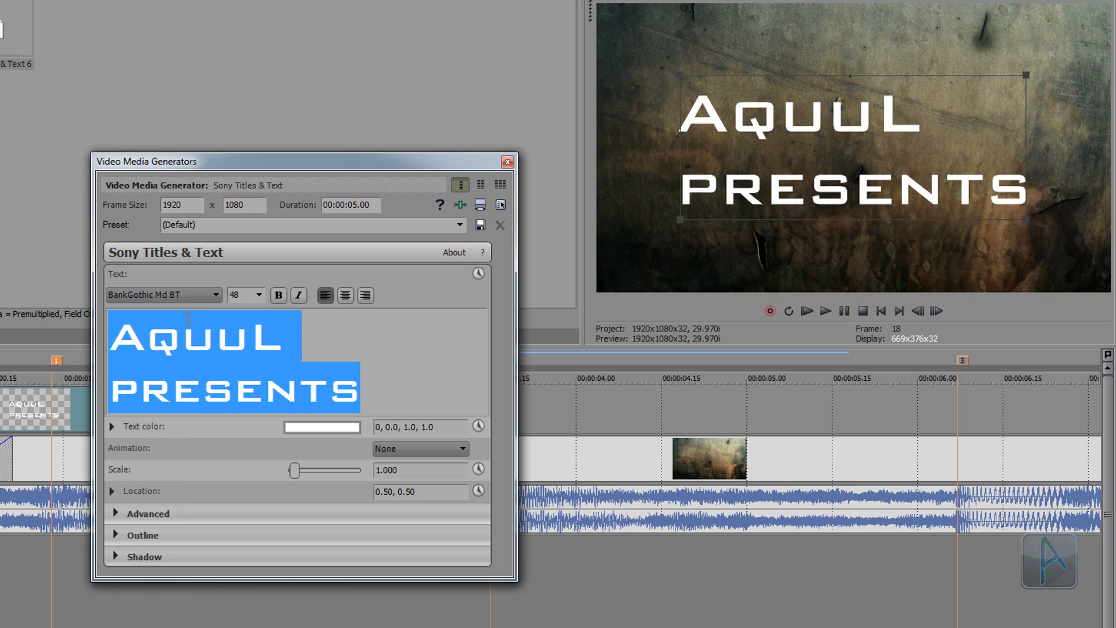
left_click(327, 383)
left_click(393, 386)
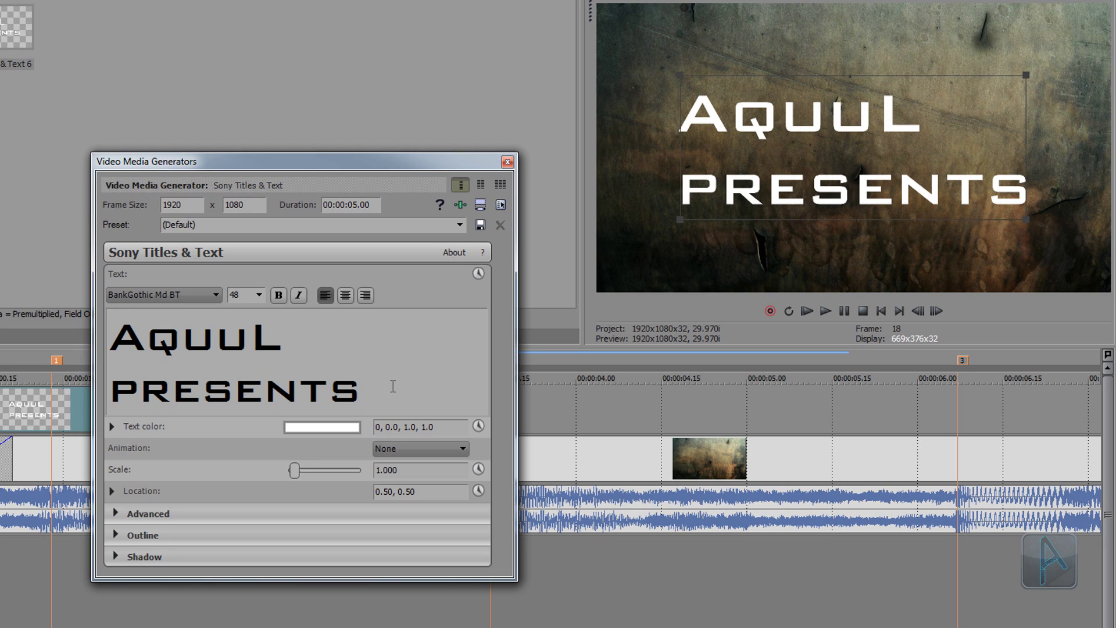
- Set the word "presents" to font size 36 and centre-align both title lines
double_click(219, 377)
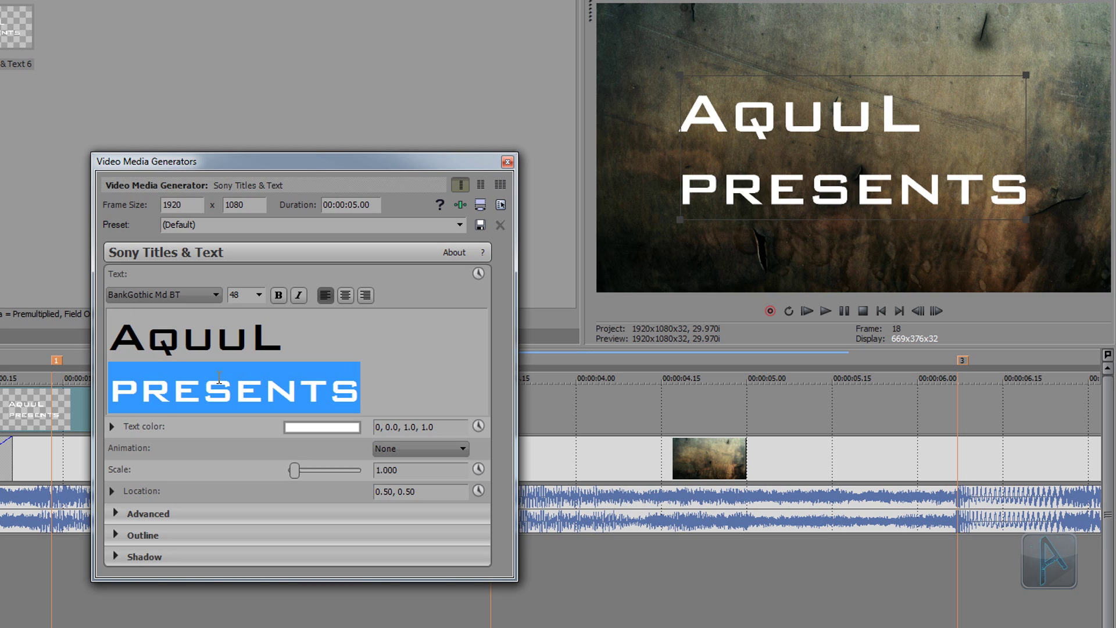
left_click(261, 293)
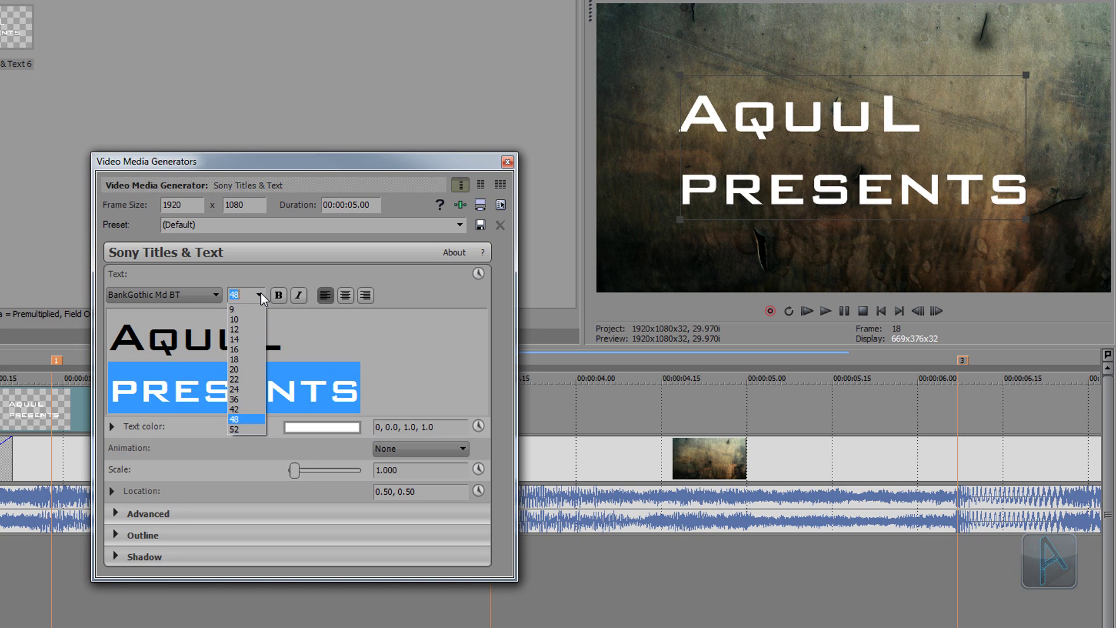
left_click(249, 399)
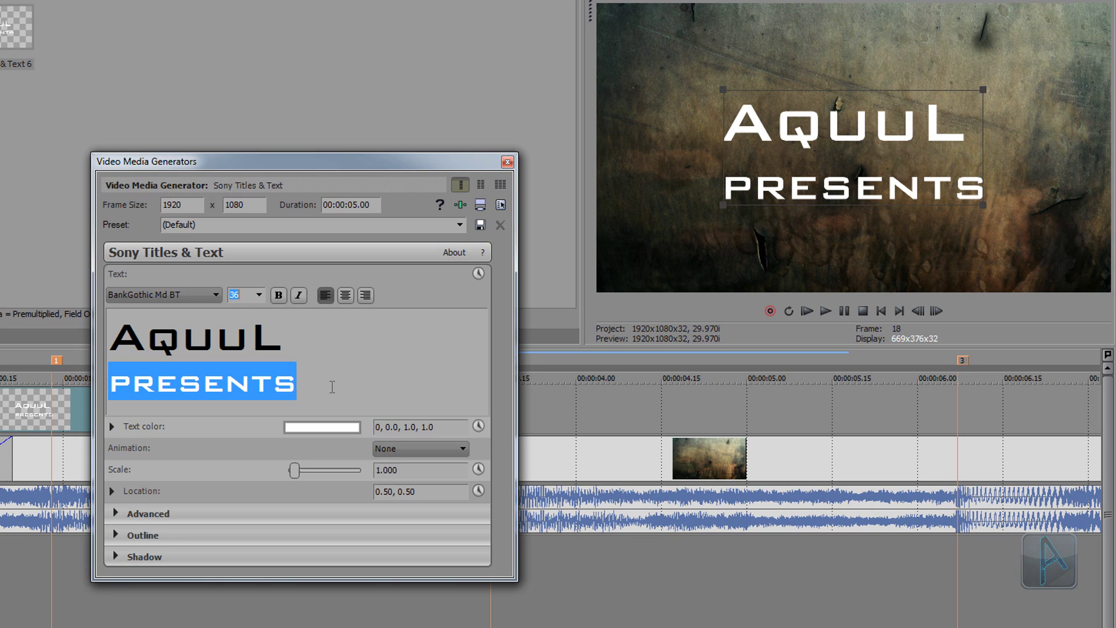
left_click(299, 388)
key("ctrl+a")
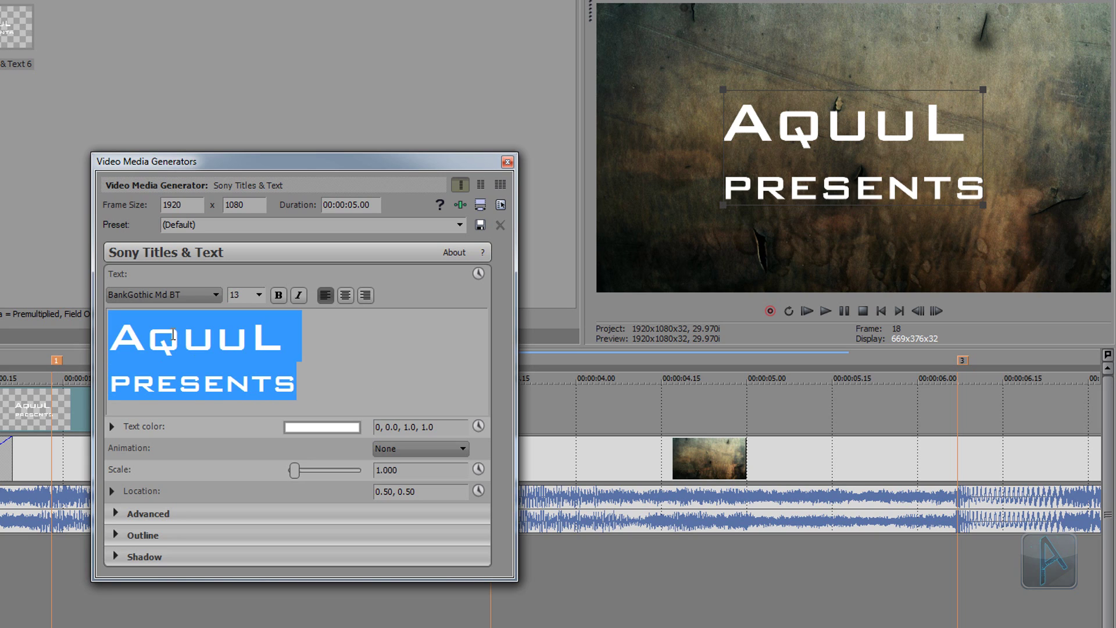
left_click(347, 300)
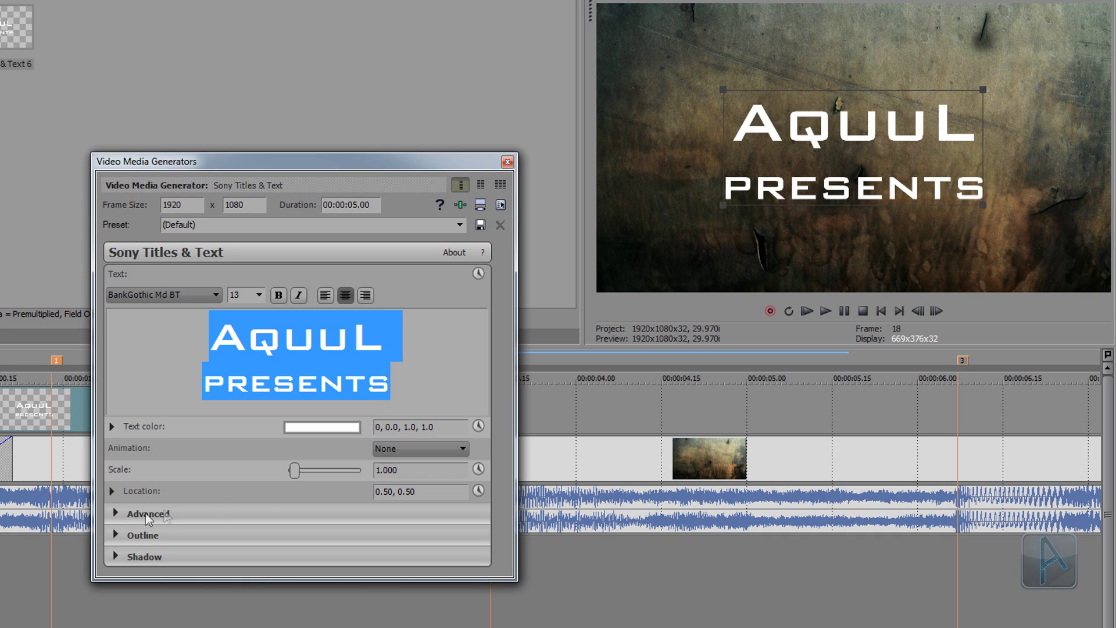
- Set the title's line spacing to 0.600 in the advanced text settings
left_click(115, 514)
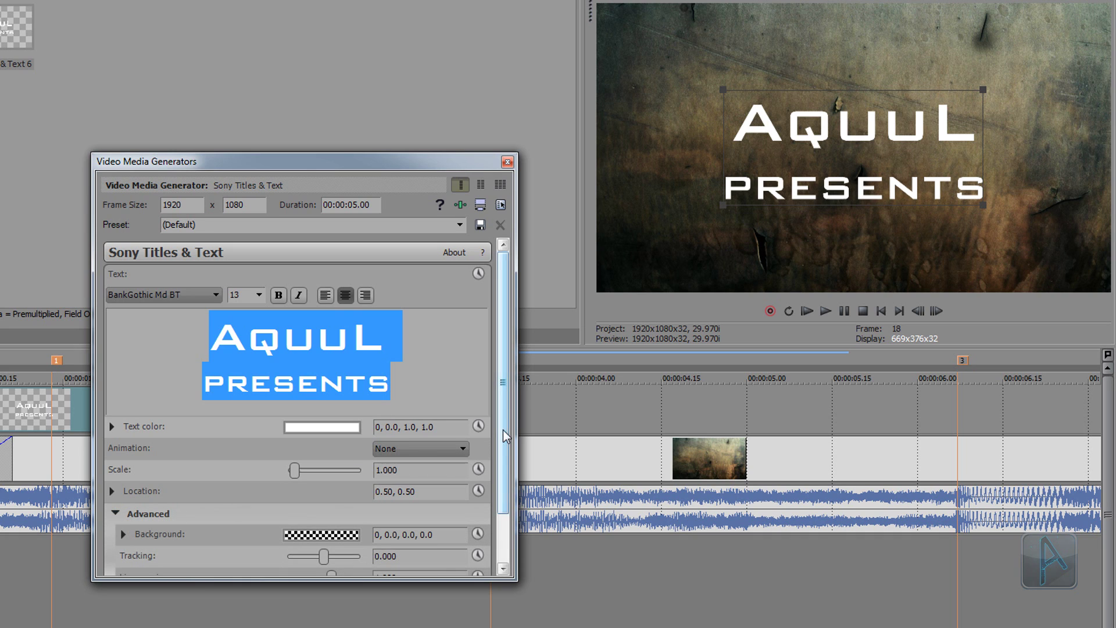
scroll(505, 437, "down", 3)
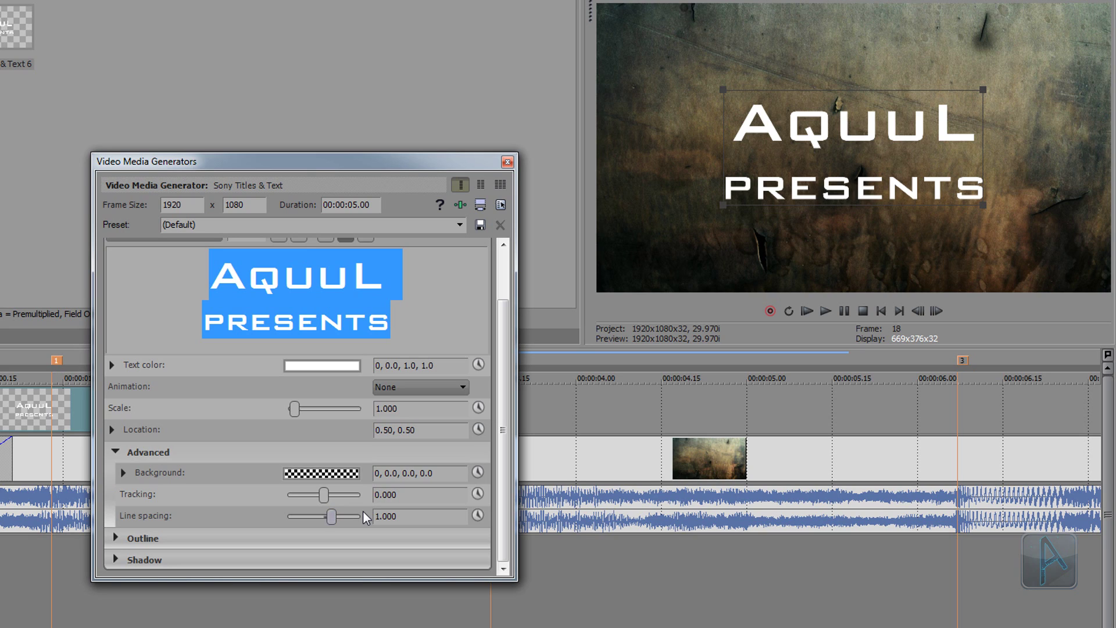
scroll(366, 518, "down", 1)
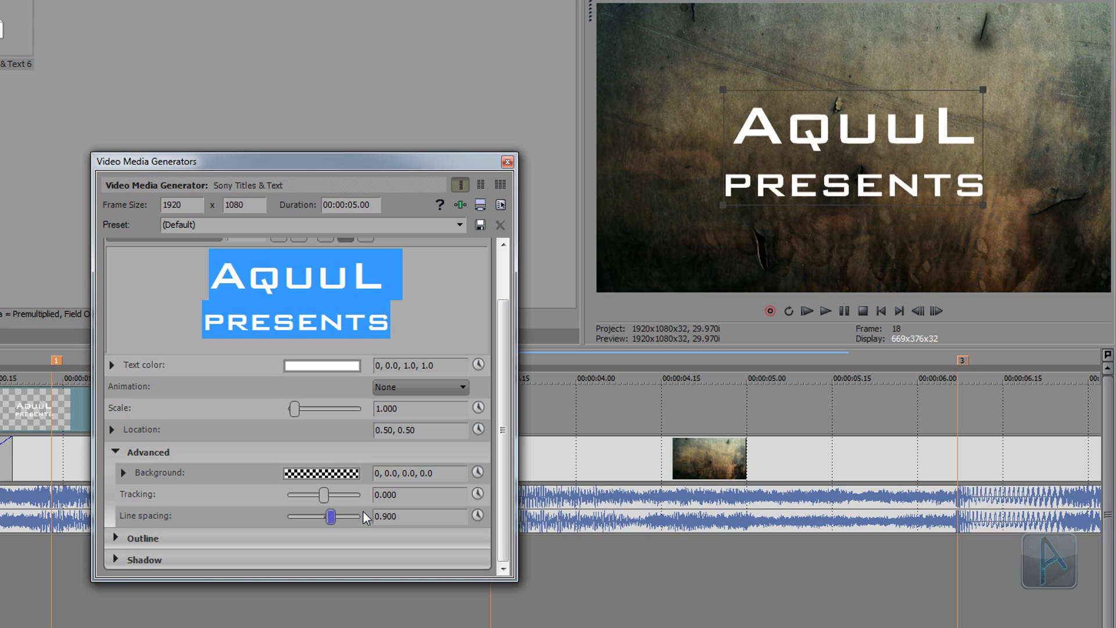
scroll(366, 517, "down", 2)
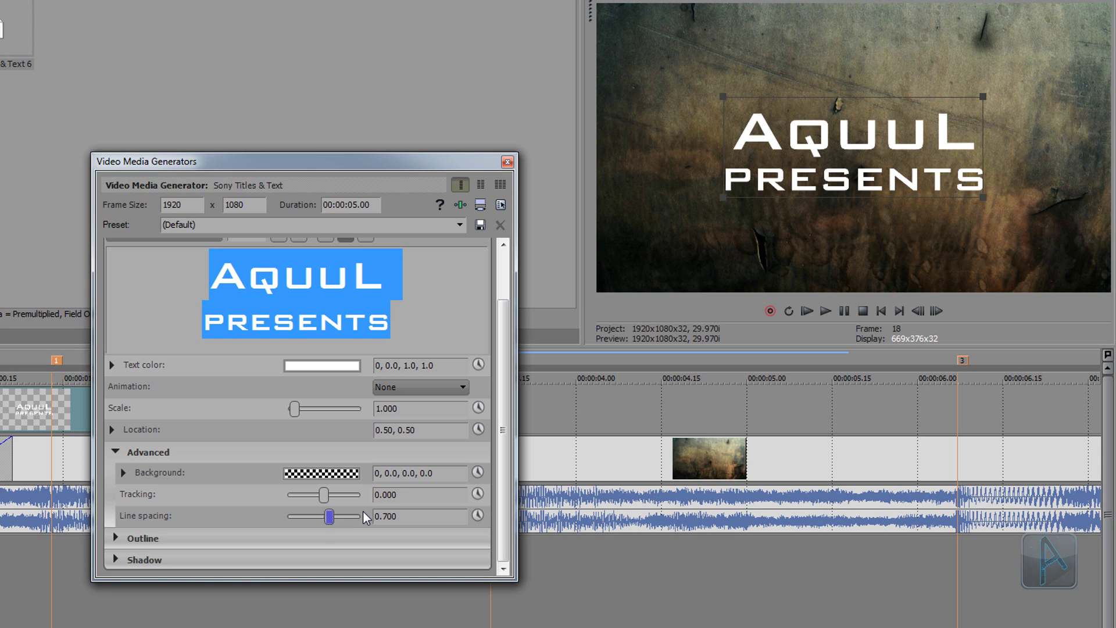
scroll(366, 517, "down", 1)
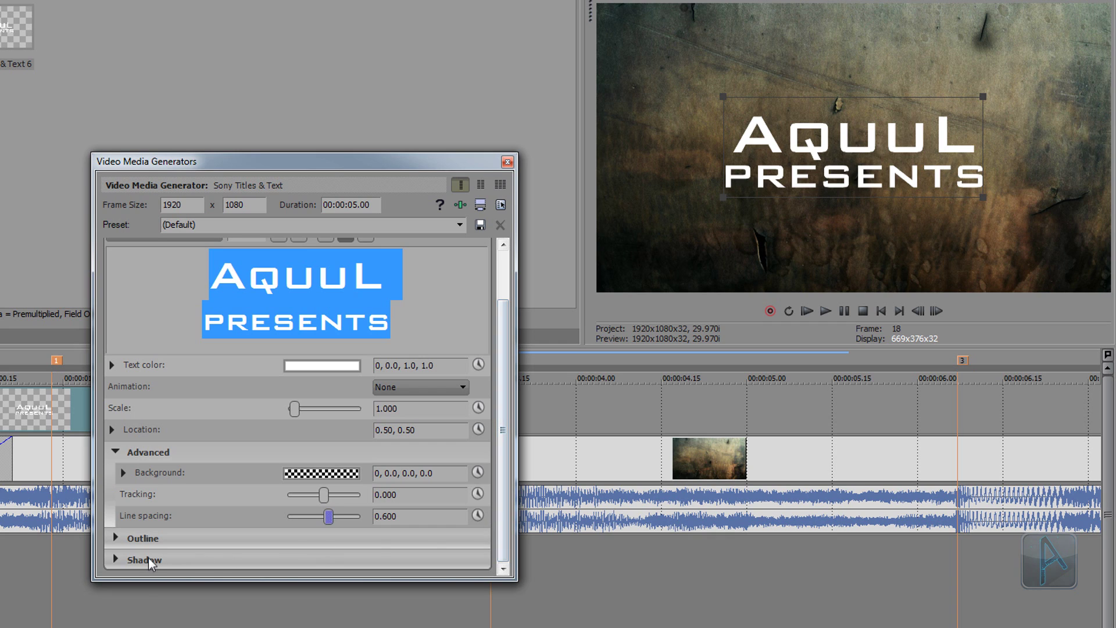
- Enable the title's shadow with its X and Y offsets set to 0, and close the generator settings
left_click(119, 562)
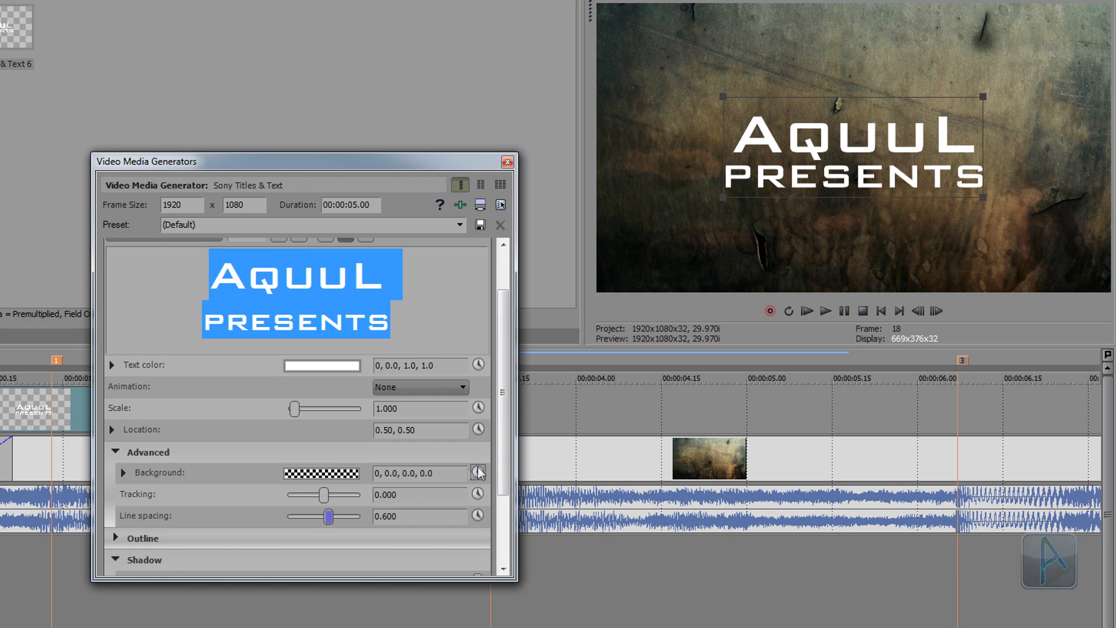
scroll(372, 499, "down", 3)
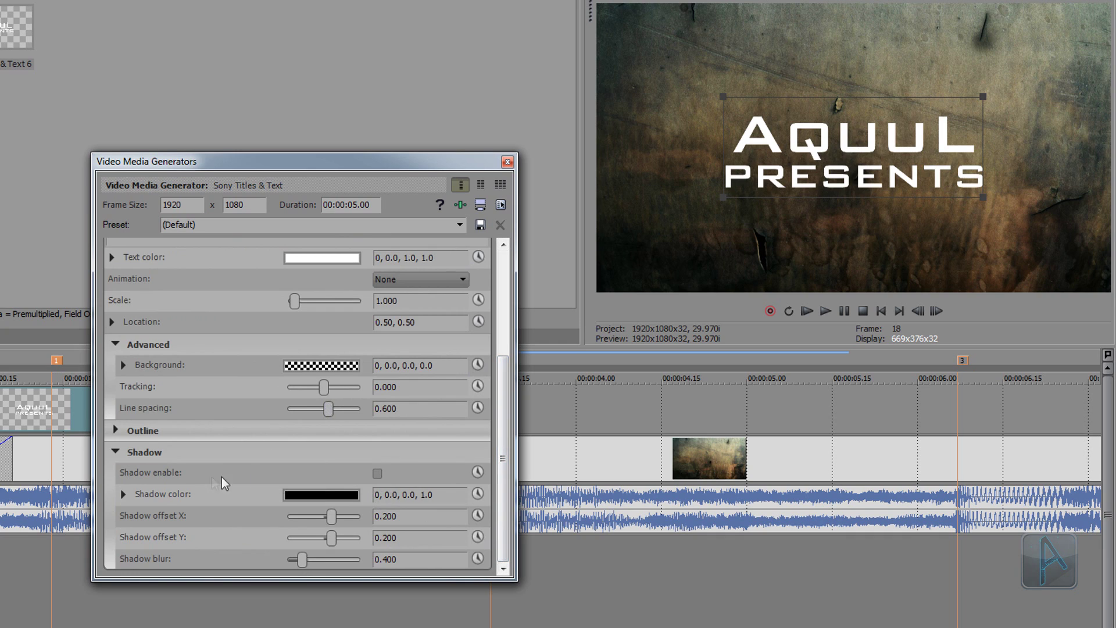
left_click(377, 473)
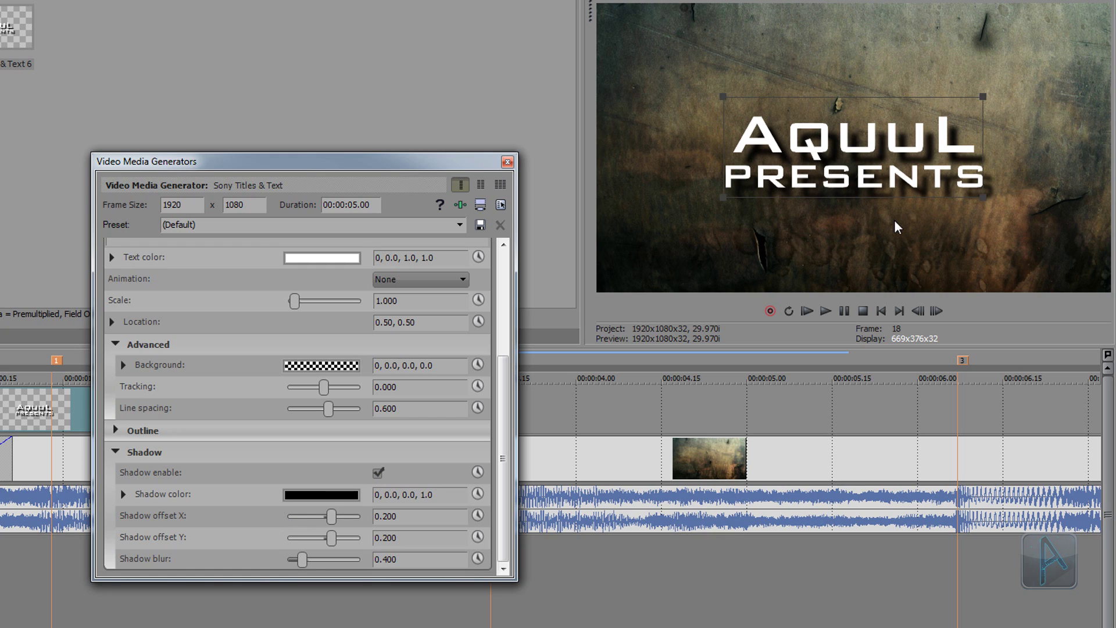
double_click(425, 517)
type("0")
key("Tab")
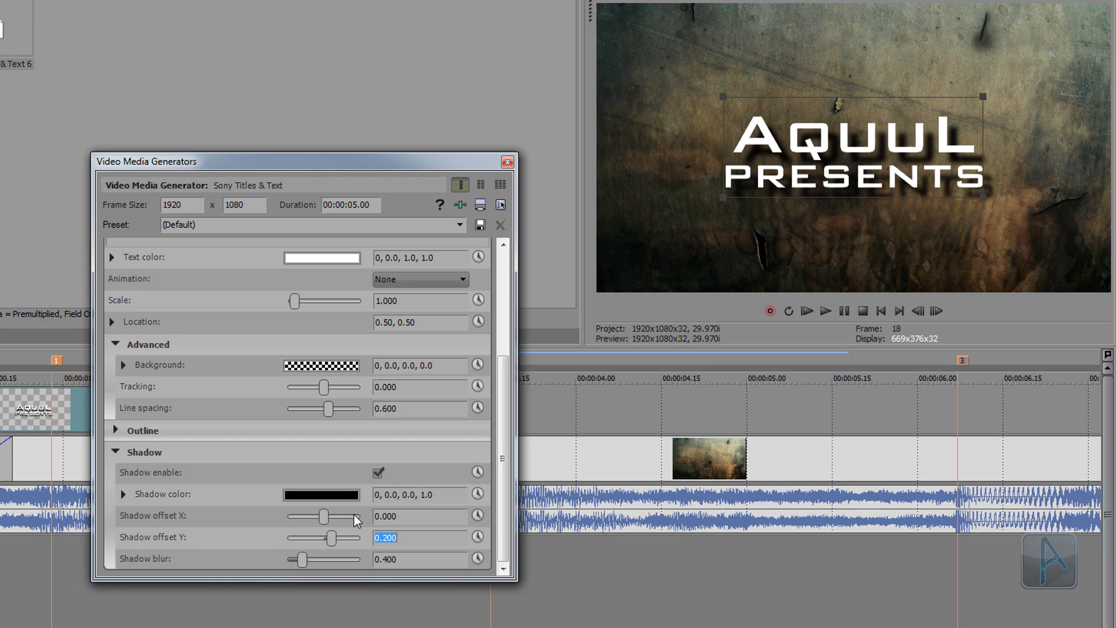
type("0")
key("Tab")
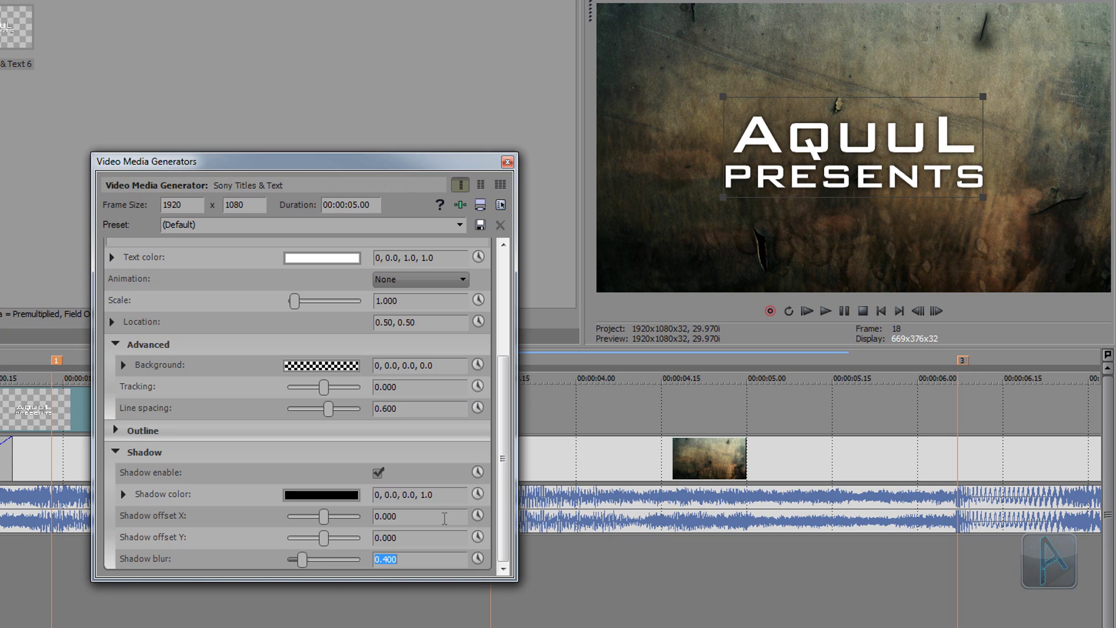
left_click(507, 163)
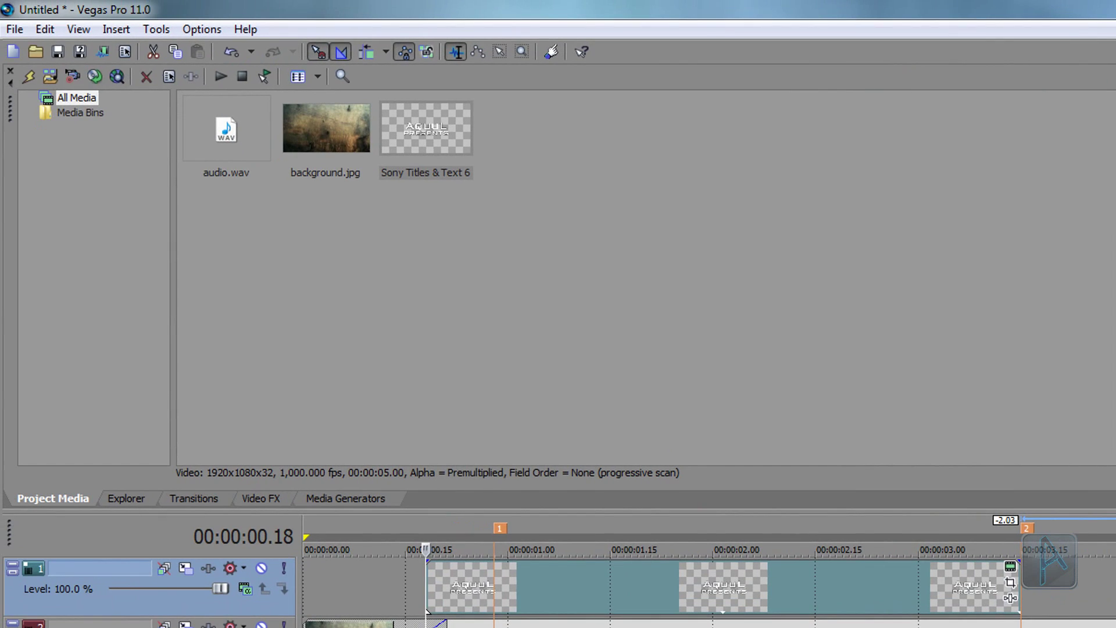
- Apply the Bump Map video effect with the Upper-Right Glow preset to the title event
left_click(274, 498)
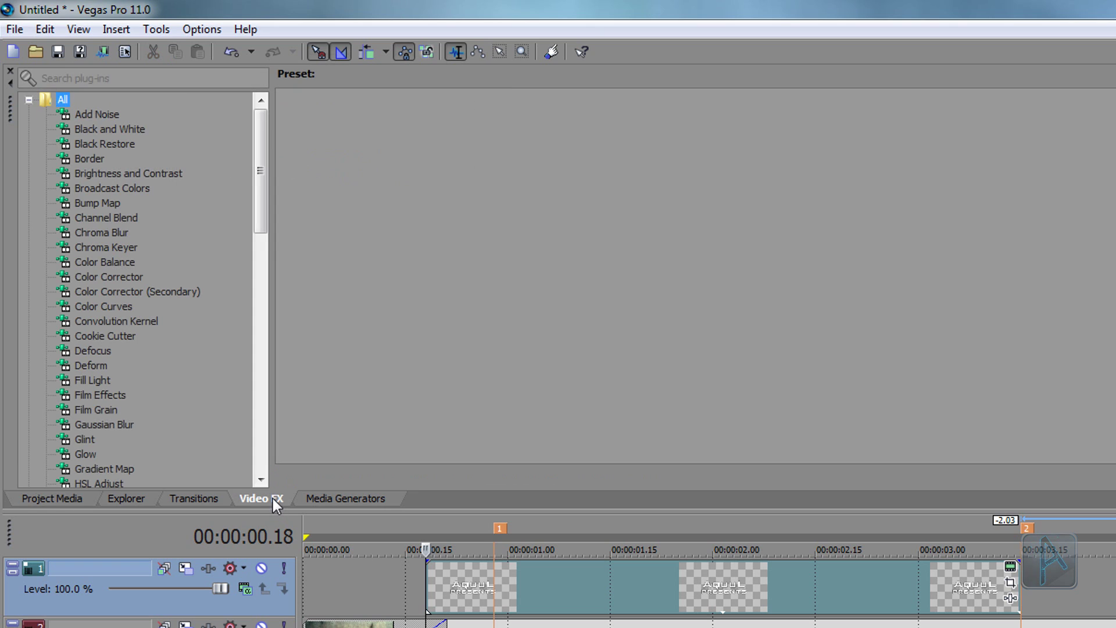
left_click(112, 201)
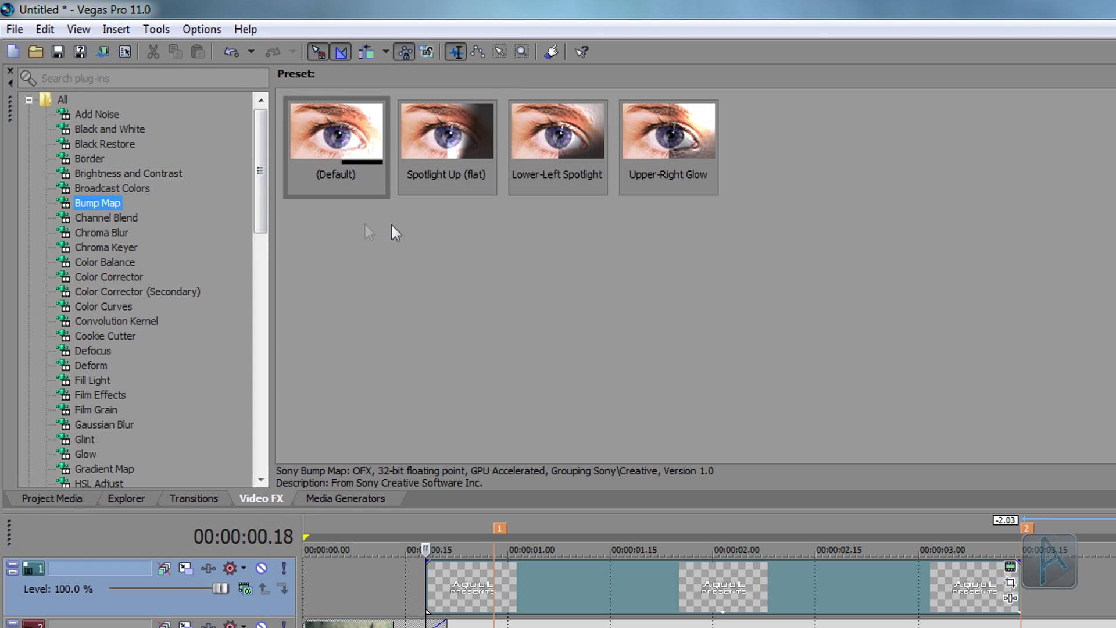
left_click_drag(708, 146, 671, 581)
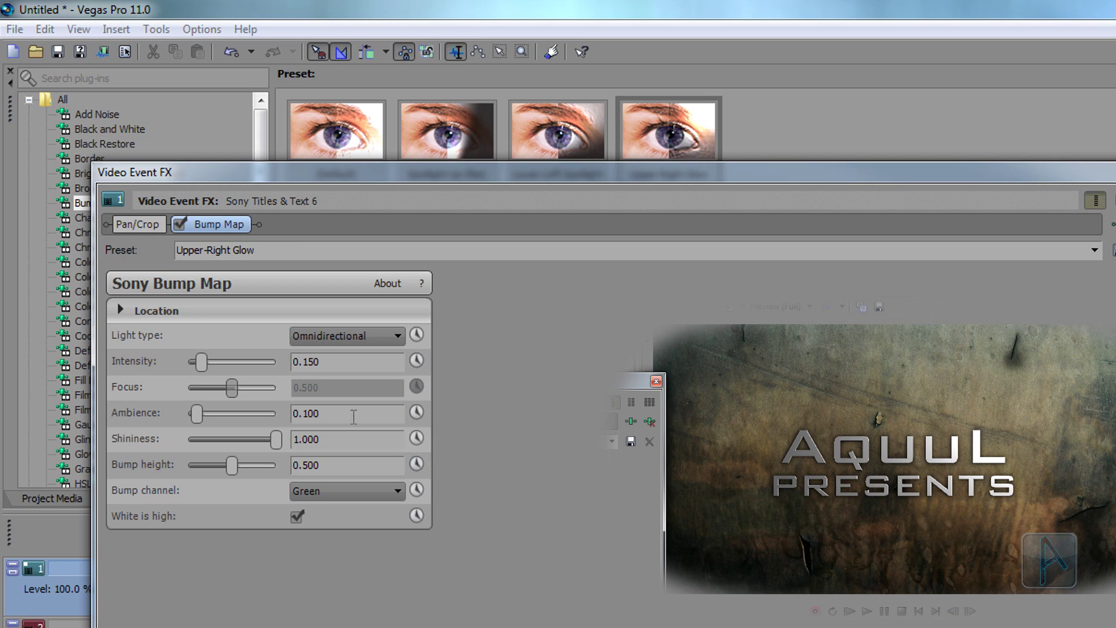
- Set the Bump Map's bump height to 0.200 and intensity to 0.250, and close the effect settings
mouse_move(232, 465)
left_mouse_down()
mouse_move(238, 476)
mouse_move(239, 463)
left_mouse_up()
left_click_drag(201, 367, 203, 374)
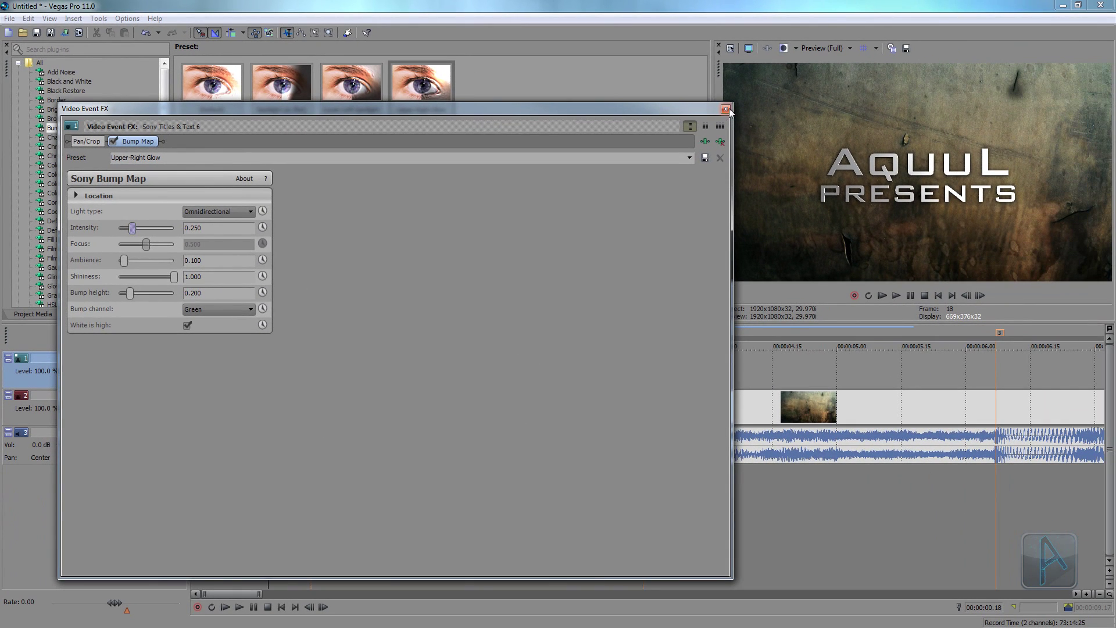
left_click(725, 109)
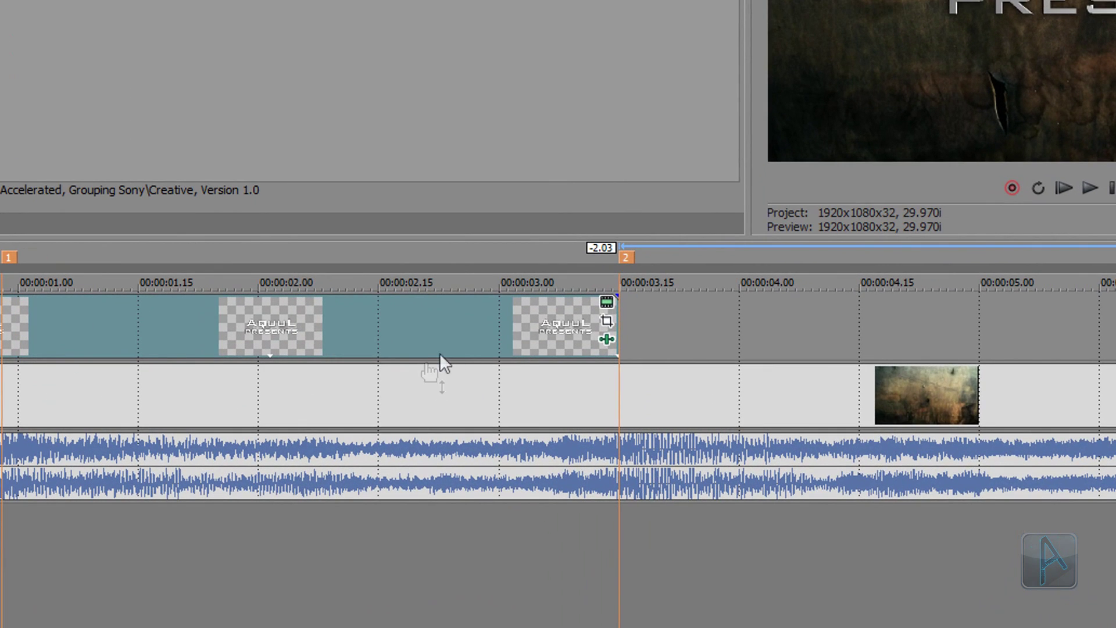
- Open the title event's Pan/Crop settings and add a position keyframe at 00:00:00.10
left_click(607, 324)
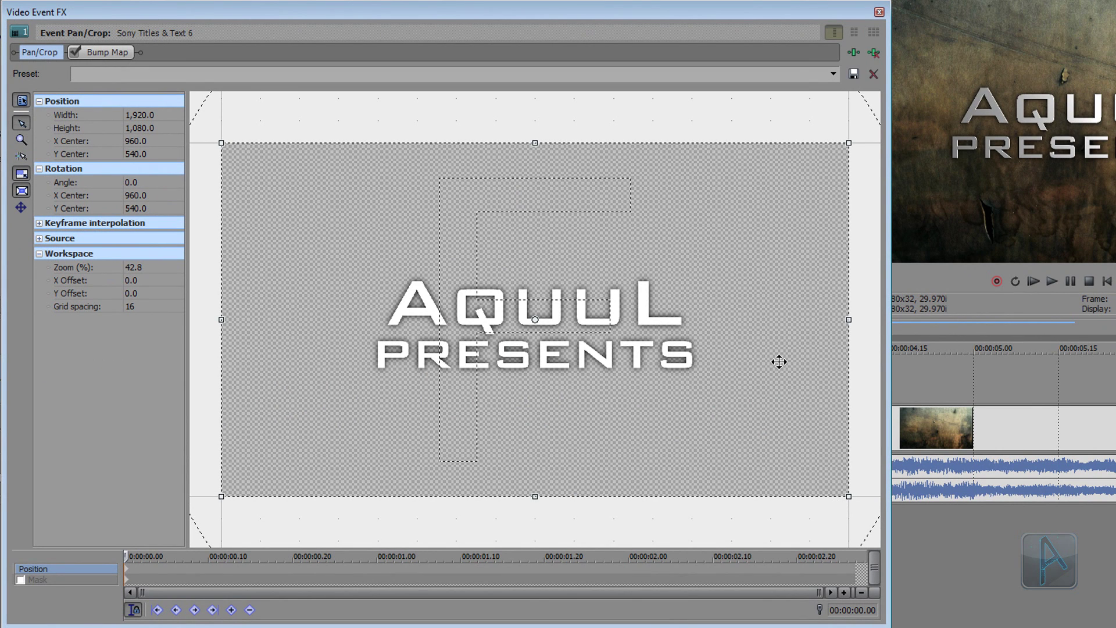
scroll(779, 362, "down", 2)
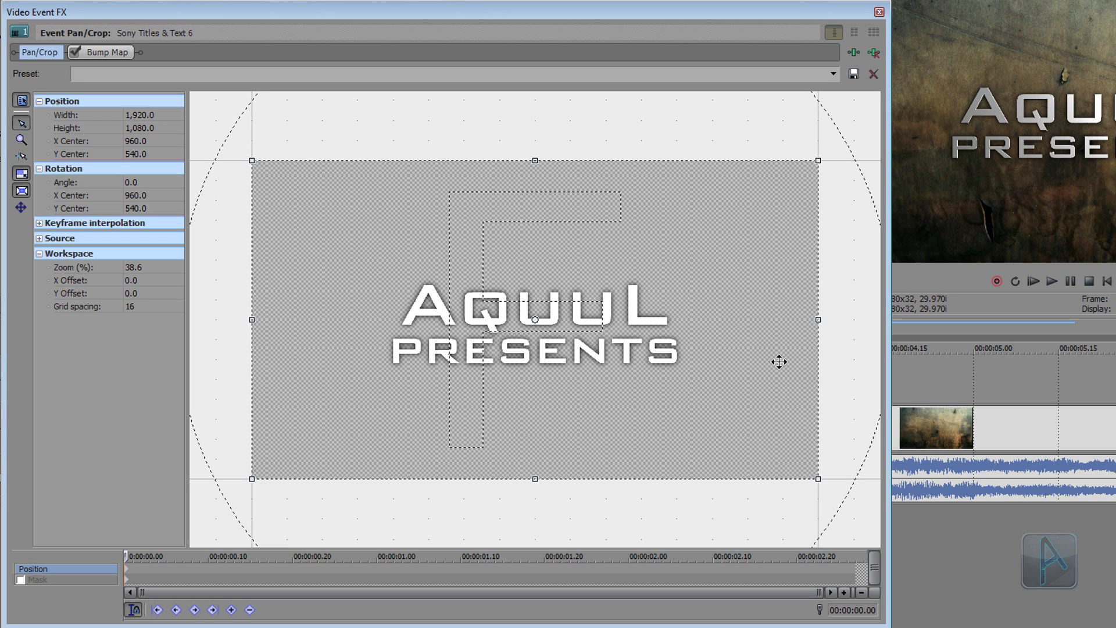
left_click(126, 577)
scroll(213, 575, "up", 1)
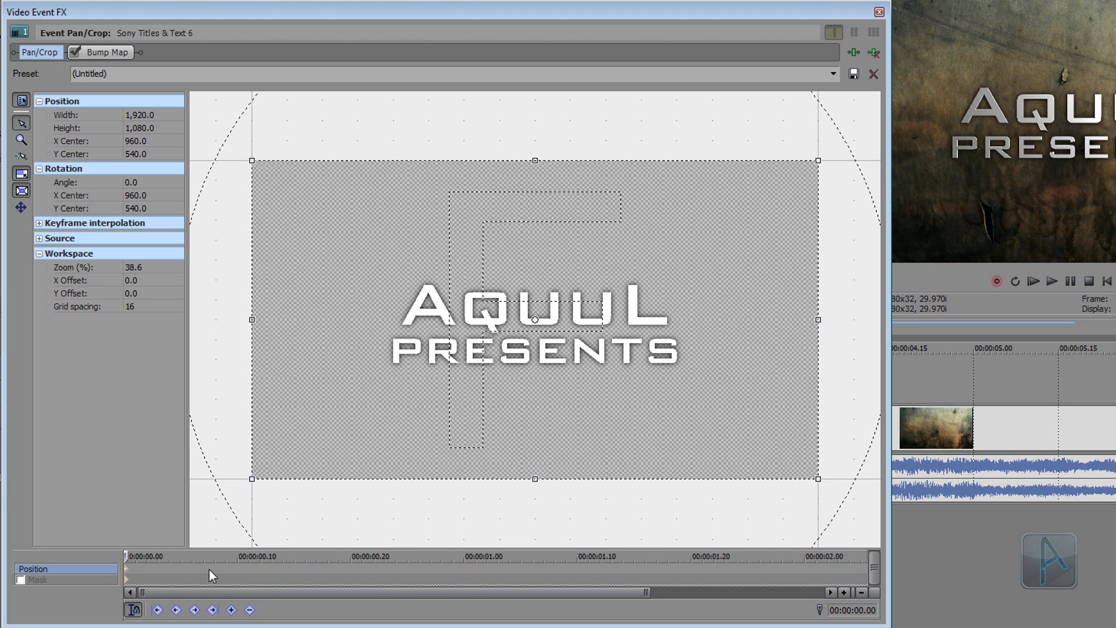
scroll(212, 575, "down", 1)
key("space")
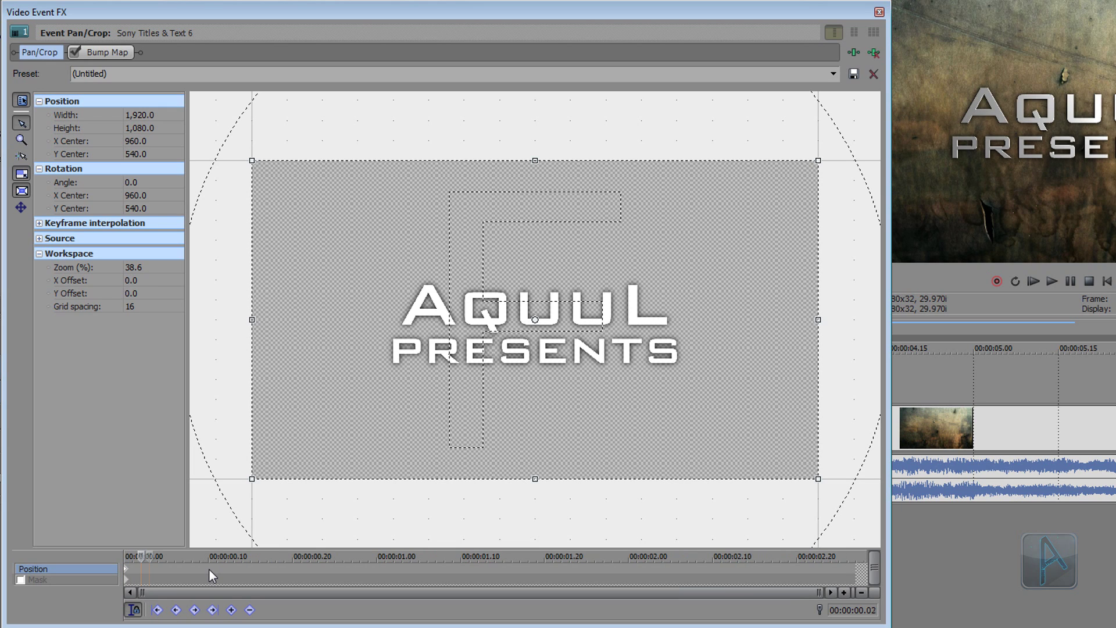
left_click(210, 577)
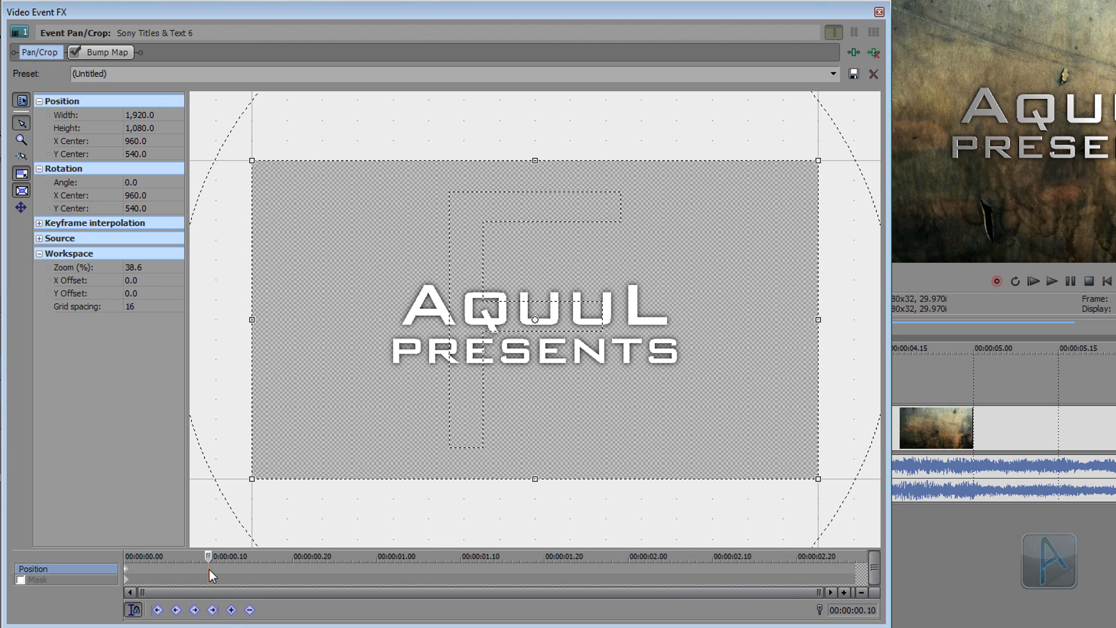
left_click(232, 610)
- Add position keyframes at the event's end, 00:00:02.27, and ten frames earlier at 00:00:02.17
left_click(847, 572)
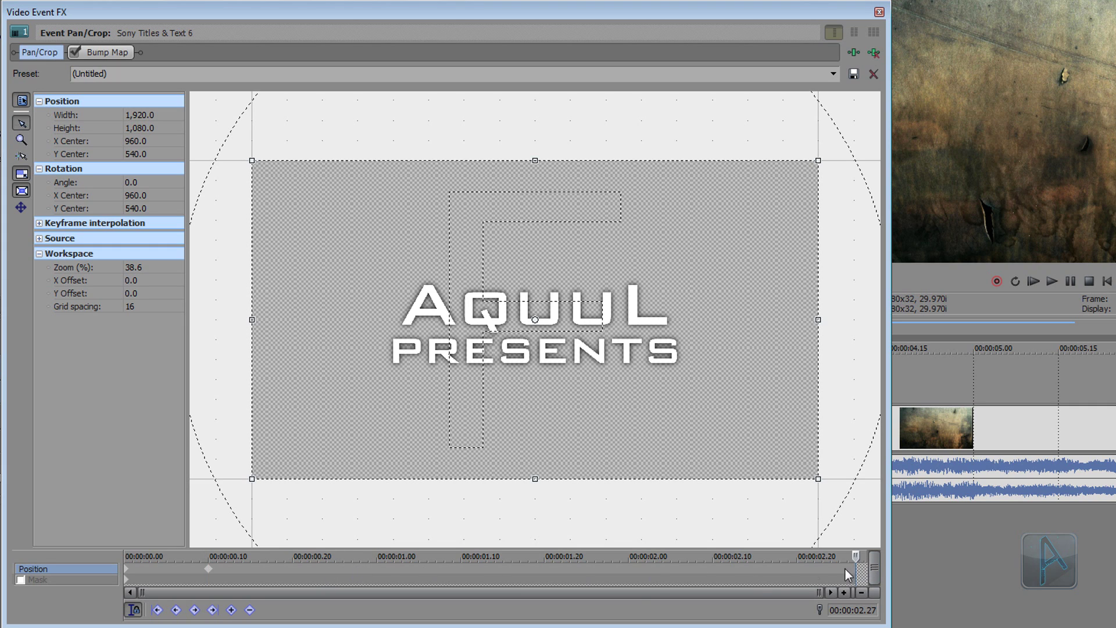
left_click(230, 616)
key("Left")
key("Left")
key("Left")
key("Left")
key("Left")
key("Left")
key("Left")
key("Left")
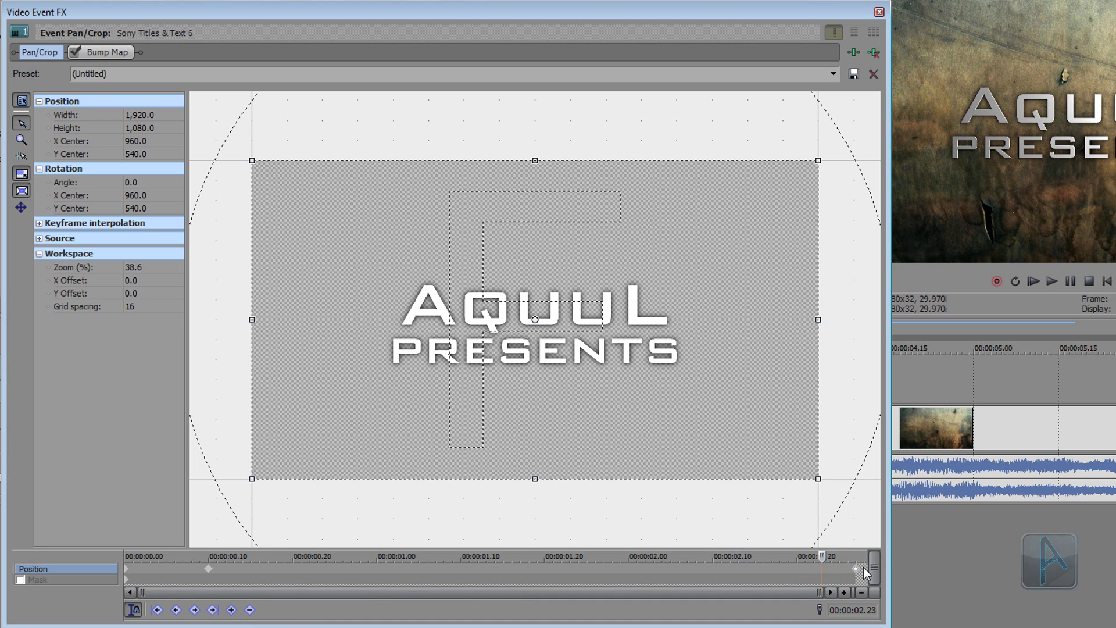
key("Left")
key("Left")
left_click(225, 612)
- At the first keyframe, shrink the crop frame to about 50.9 x 28.6, centred between the two text lines at about Y 576.8
left_click(130, 575)
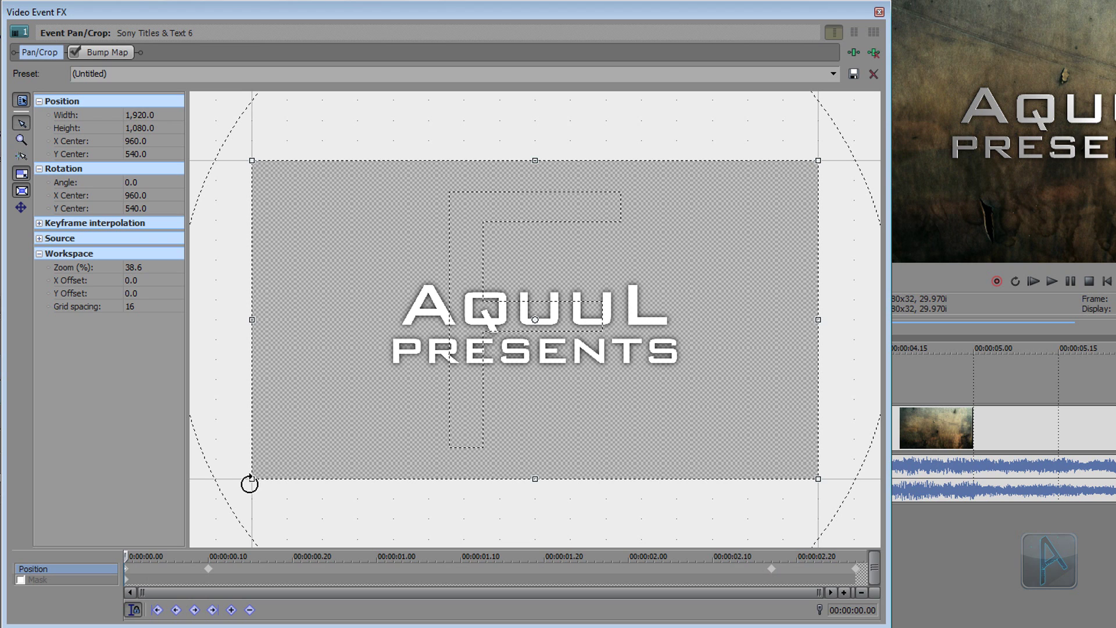
left_click_drag(249, 481, 503, 355)
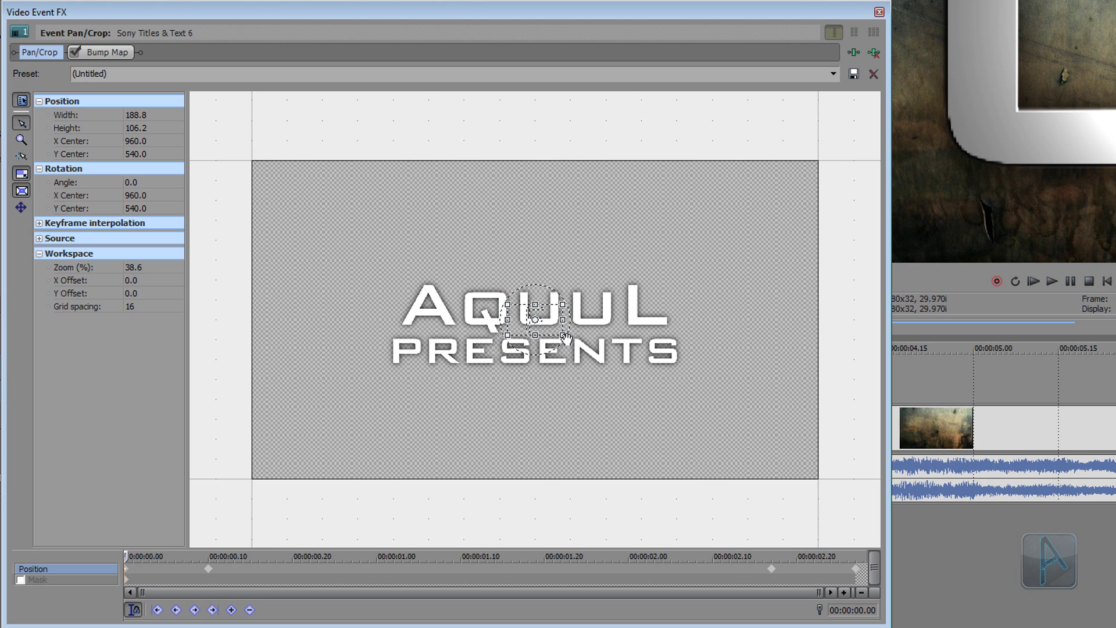
left_click_drag(549, 319, 549, 326)
scroll(531, 343, "up", 1)
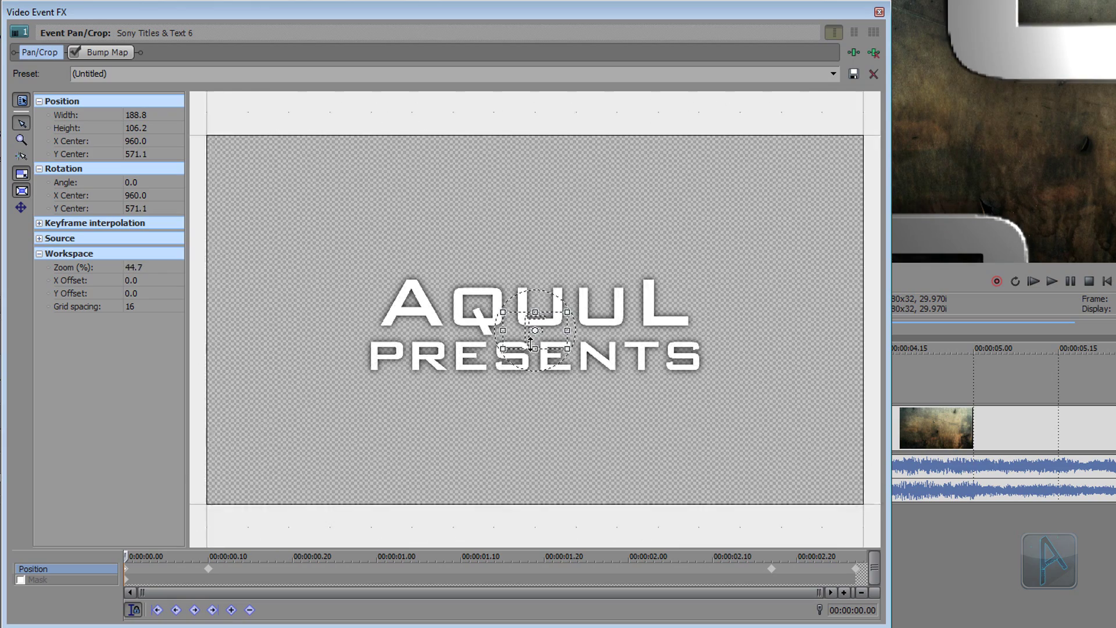
scroll(531, 343, "up", 5)
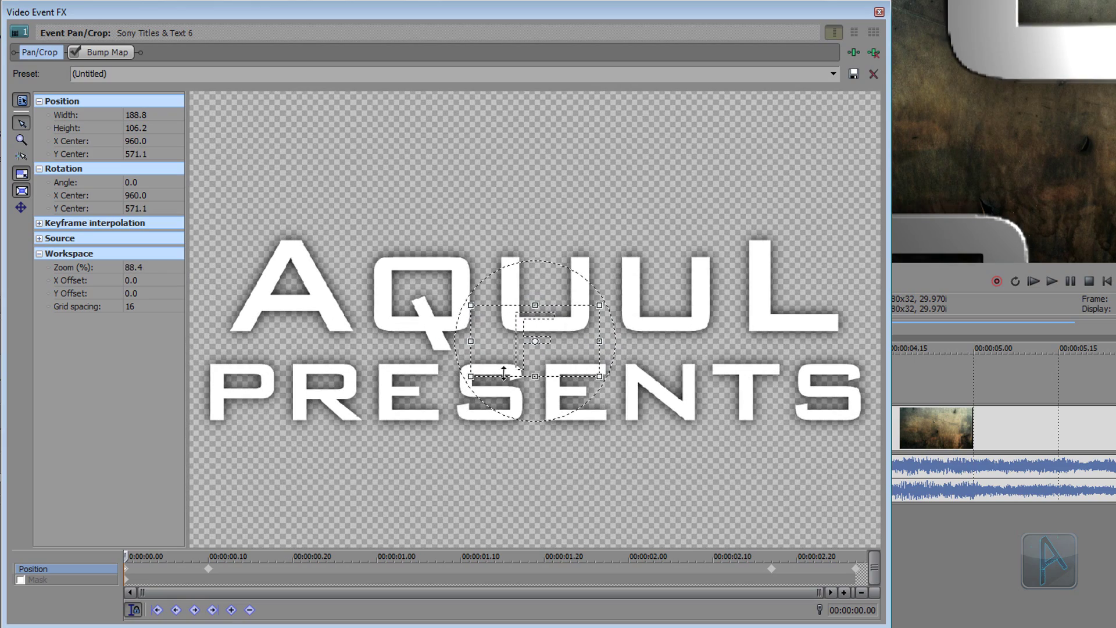
left_click_drag(469, 378, 514, 356)
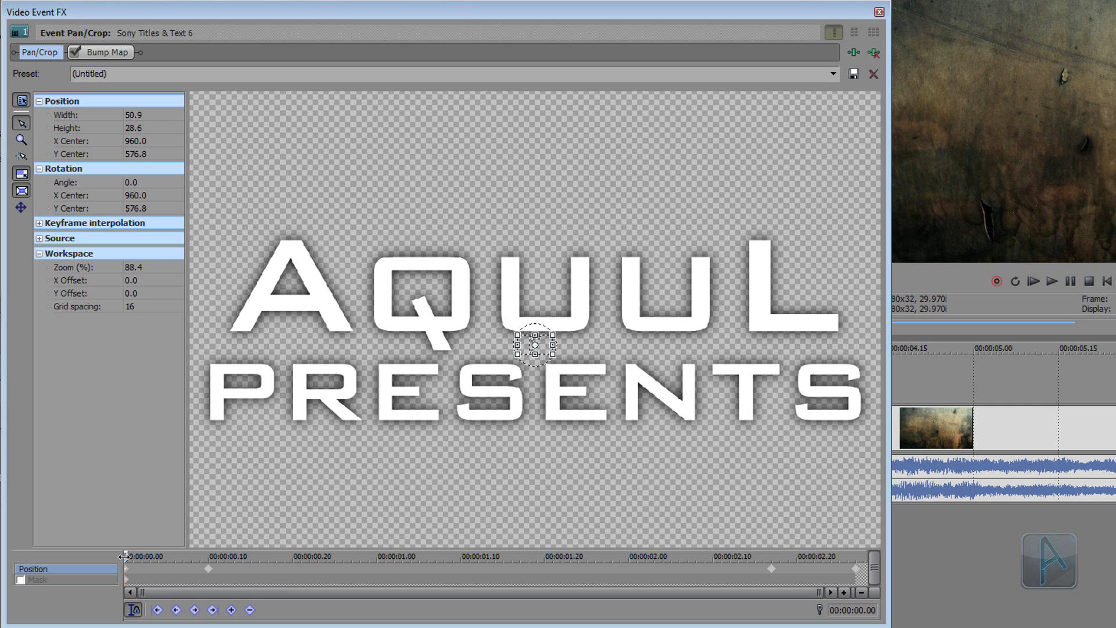
scroll(409, 471, "down", 5)
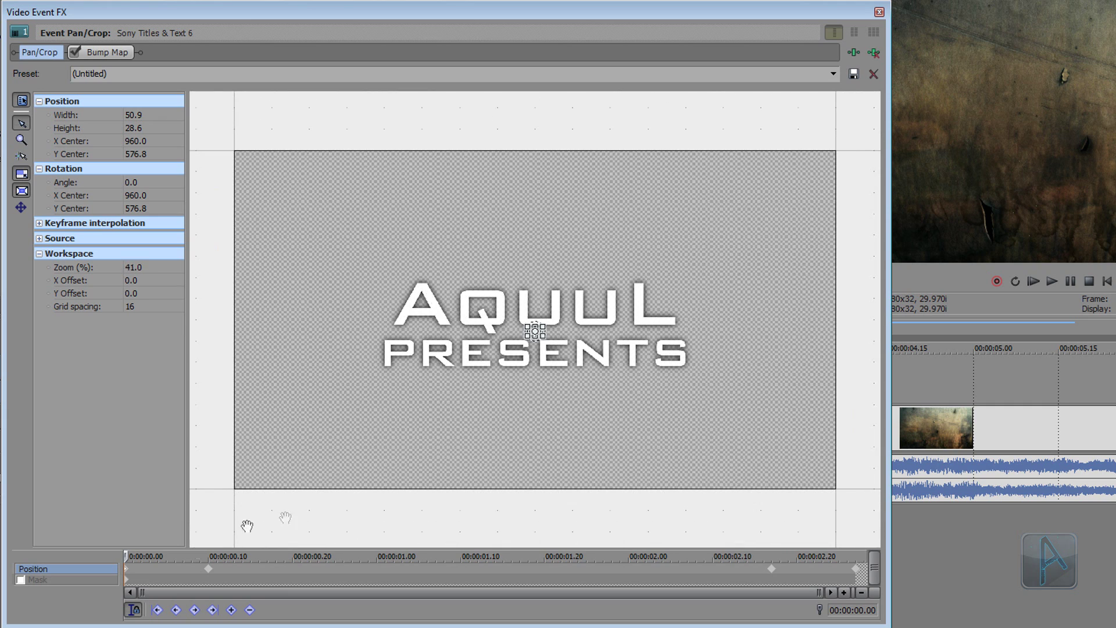
left_click(130, 557)
left_click_drag(130, 557, 217, 551)
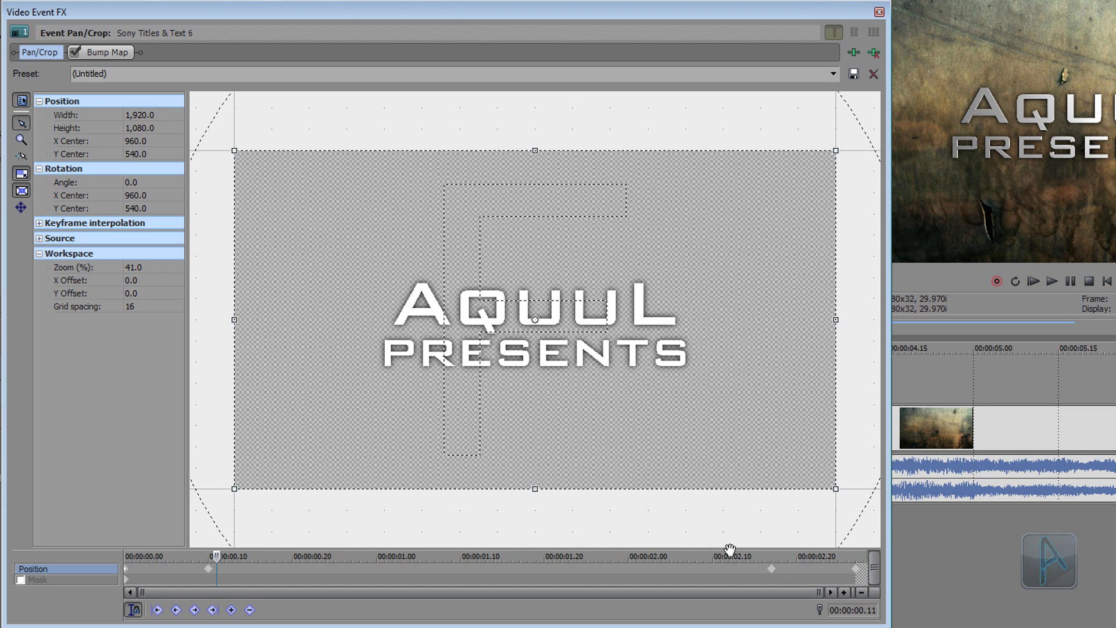
- At the 00:00:02.17 keyframe, enlarge the crop frame to about 2,275.8 x 1,280.1
left_click(773, 570)
scroll(848, 423, "down", 2)
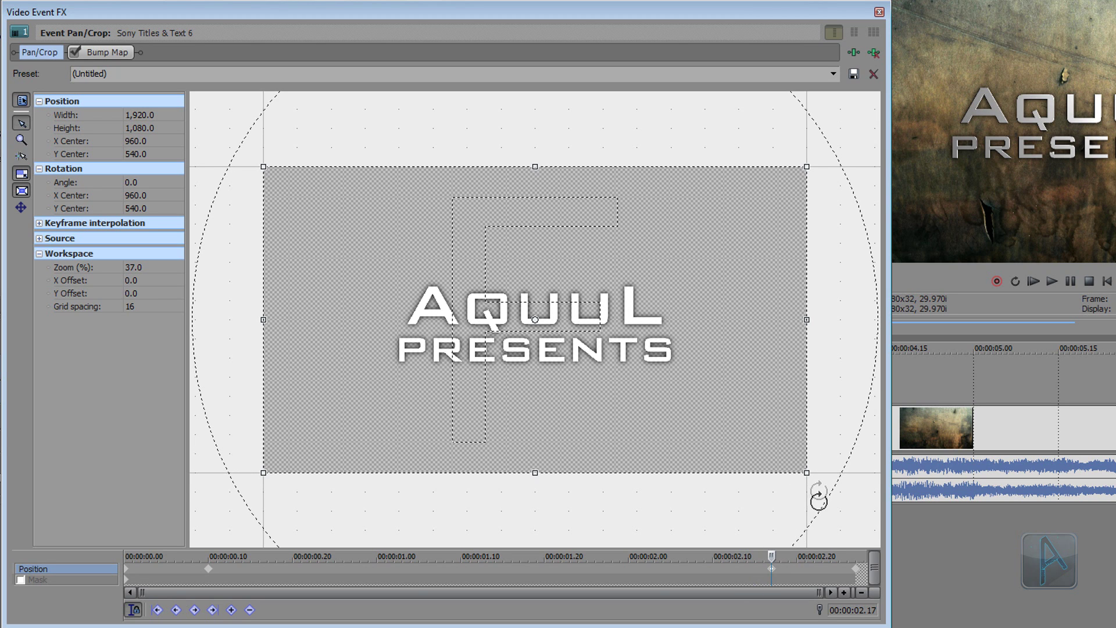
left_click_drag(806, 473, 859, 502)
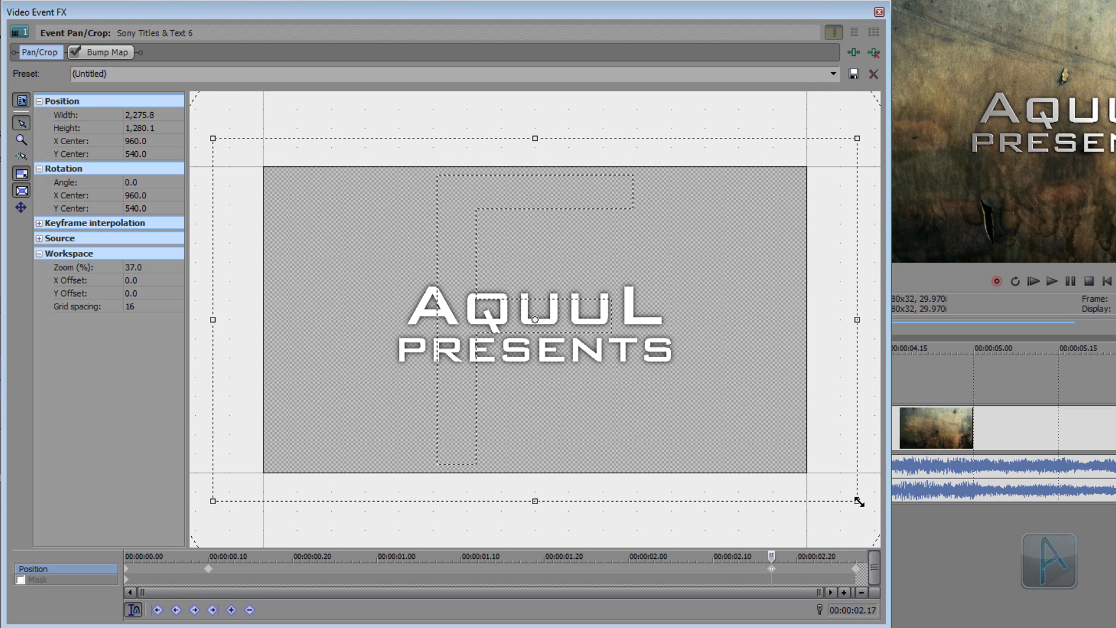
mouse_move(772, 557)
left_mouse_down()
mouse_move(219, 559)
mouse_move(433, 571)
mouse_move(506, 557)
mouse_move(771, 557)
left_mouse_up()
- At the last keyframe, 00:00:02.27, enlarge the crop frame to about 14,748.4 x 8,296.0
left_click(855, 569)
scroll(794, 387, "down", 5)
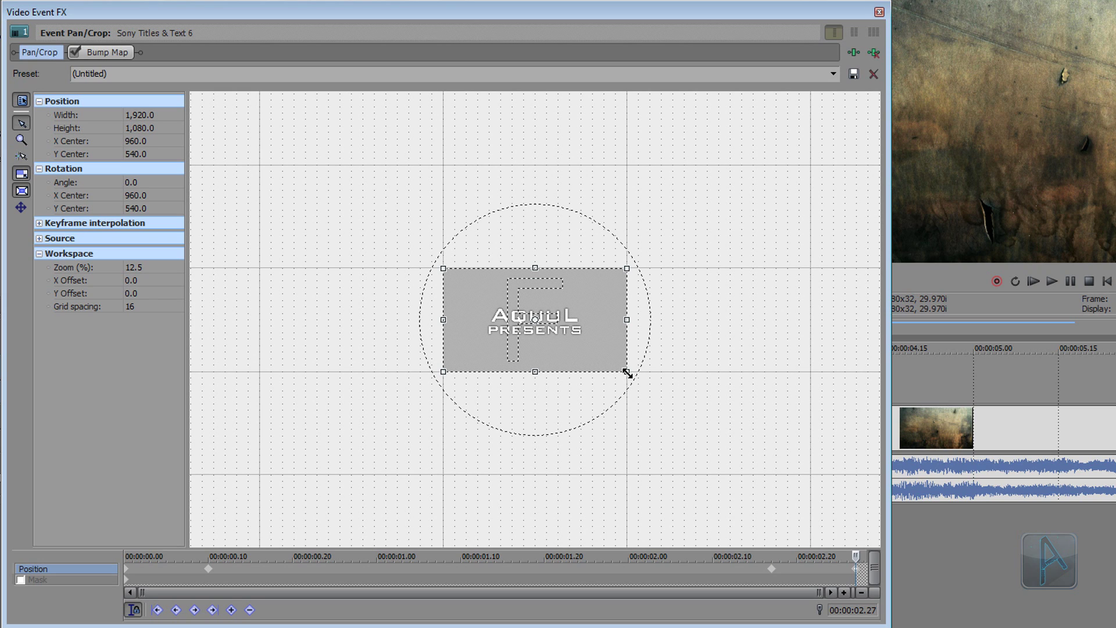
left_click_drag(627, 372, 1105, 622)
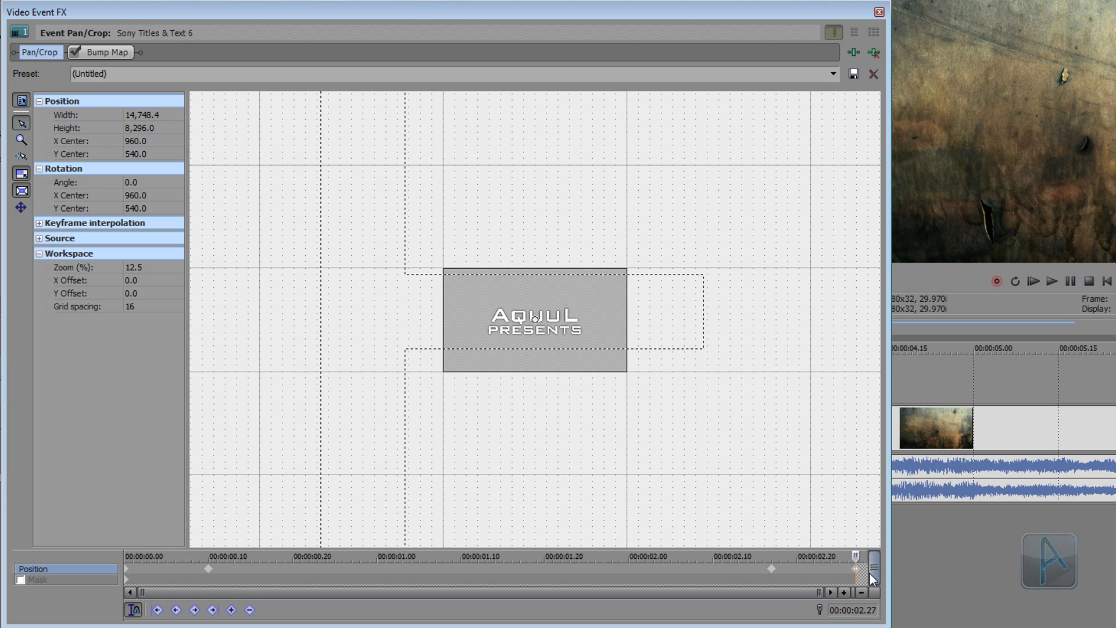
- Set the position keyframes' interpolation to Smooth and close the Pan/Crop window
left_click(275, 556)
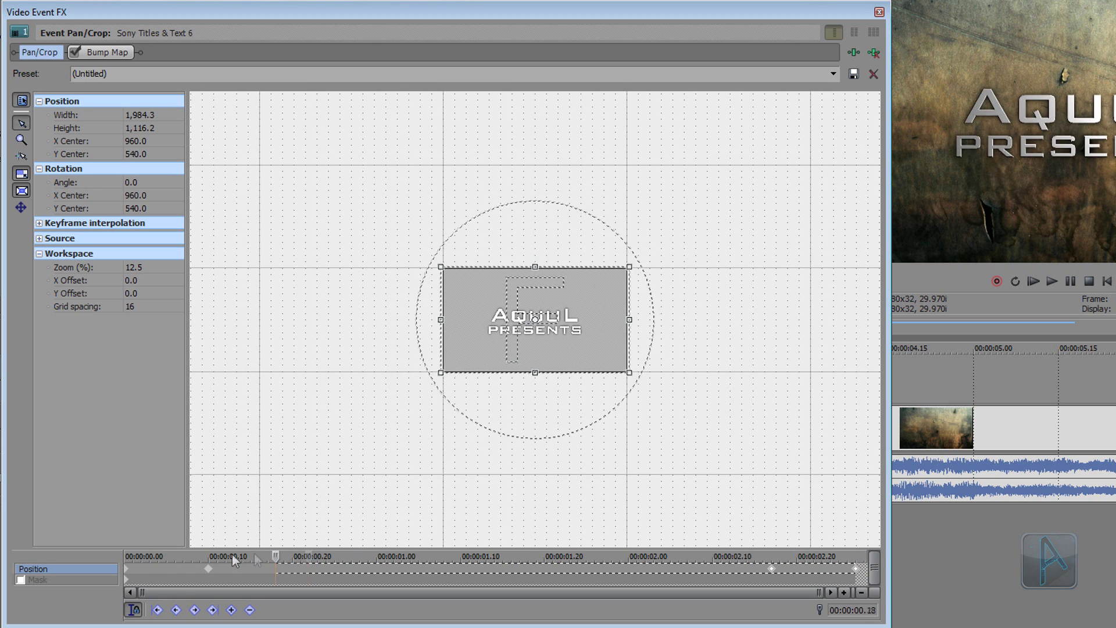
left_click(127, 556)
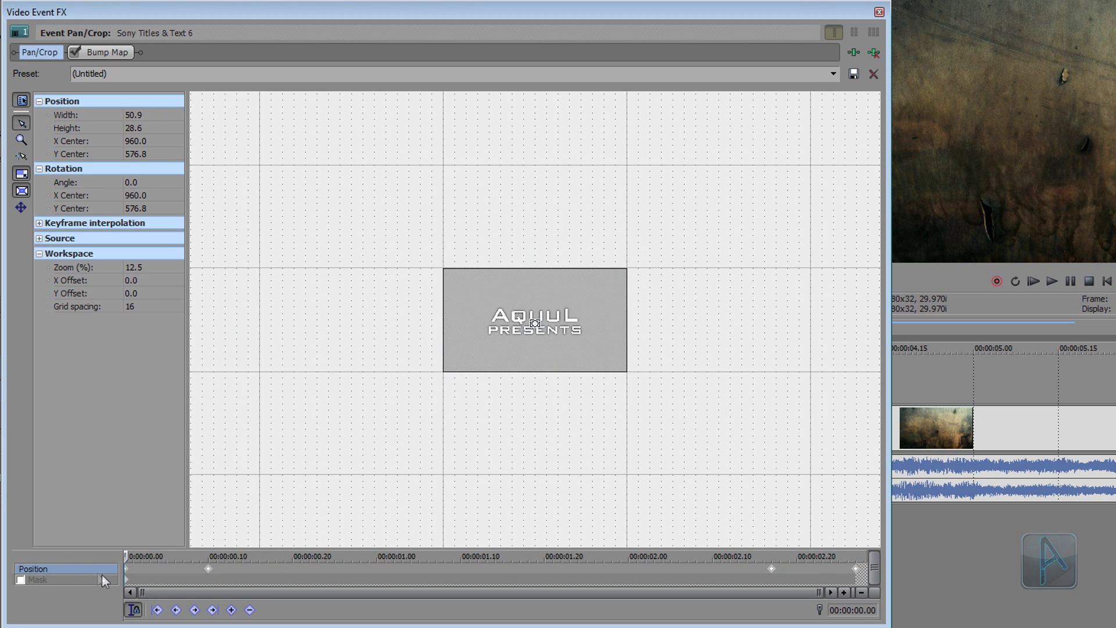
right_click(211, 570)
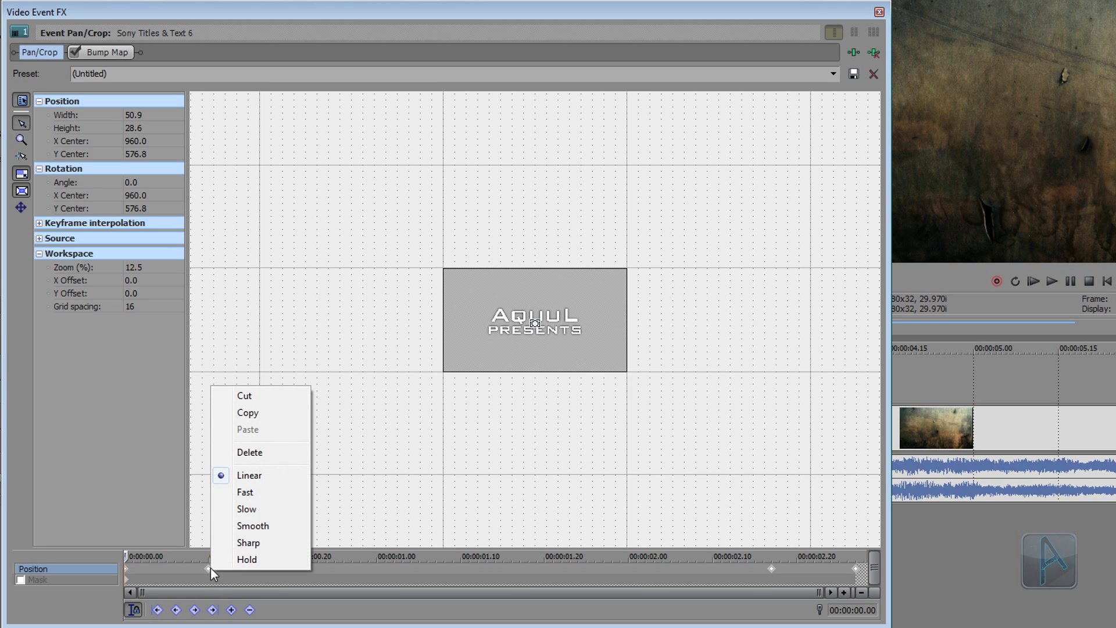
left_click(288, 526)
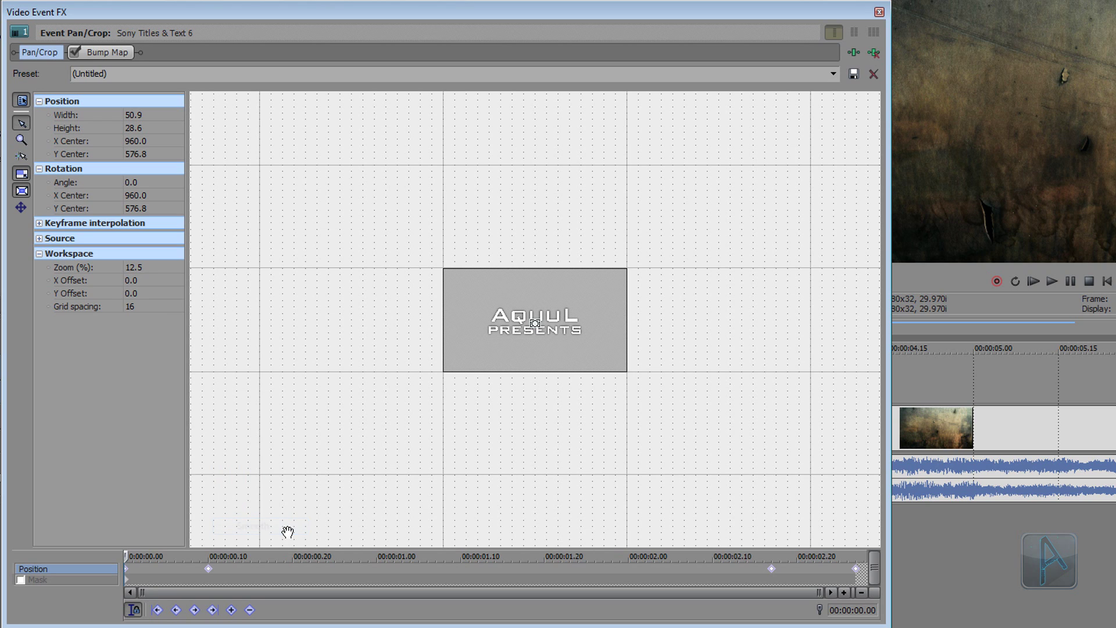
left_click(227, 569)
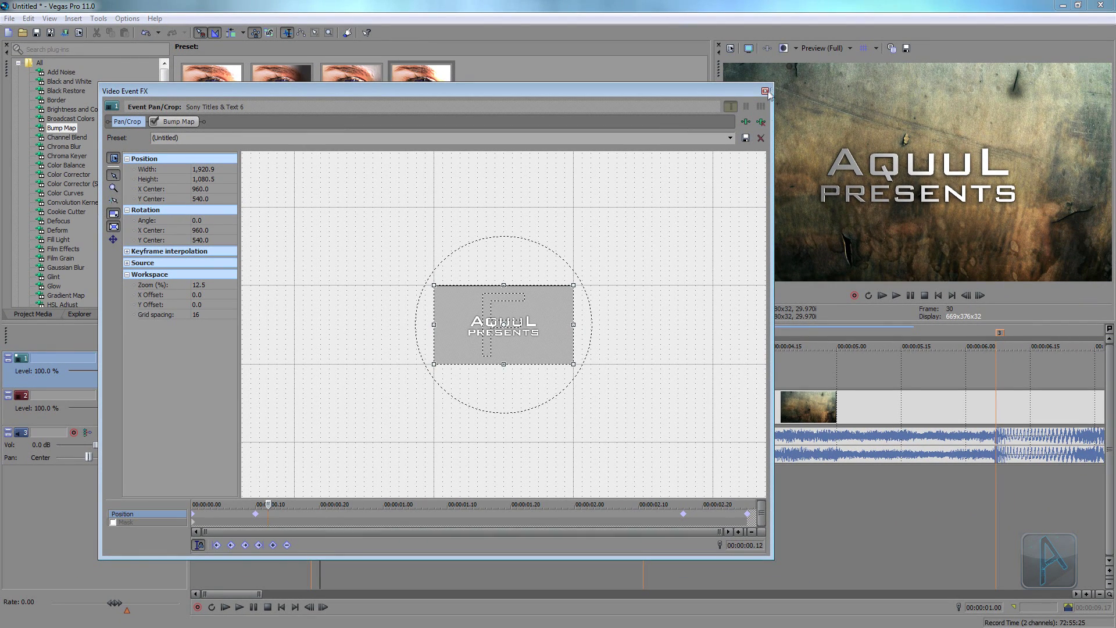
left_click(766, 91)
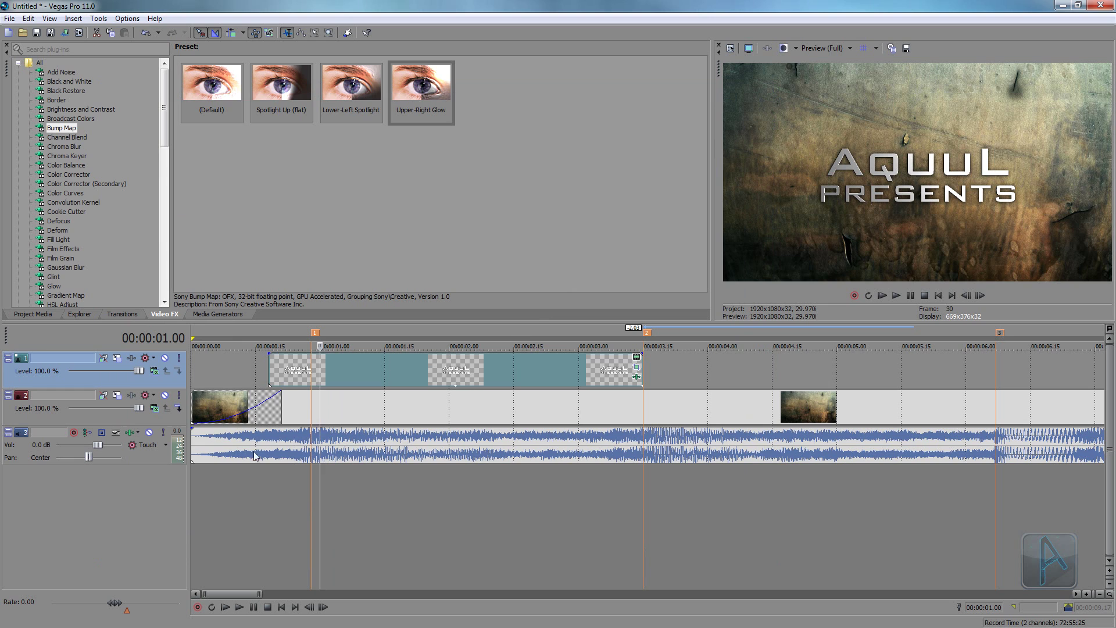
- Play back the title's zoom animation from the start of its event
left_click(265, 494)
key("space")
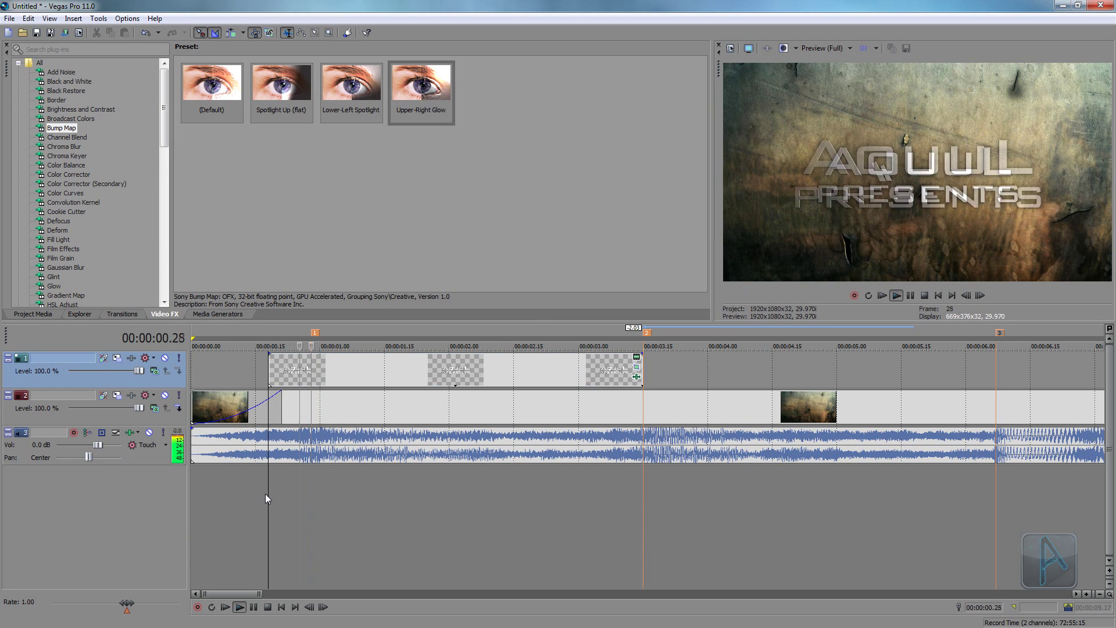
key("space")
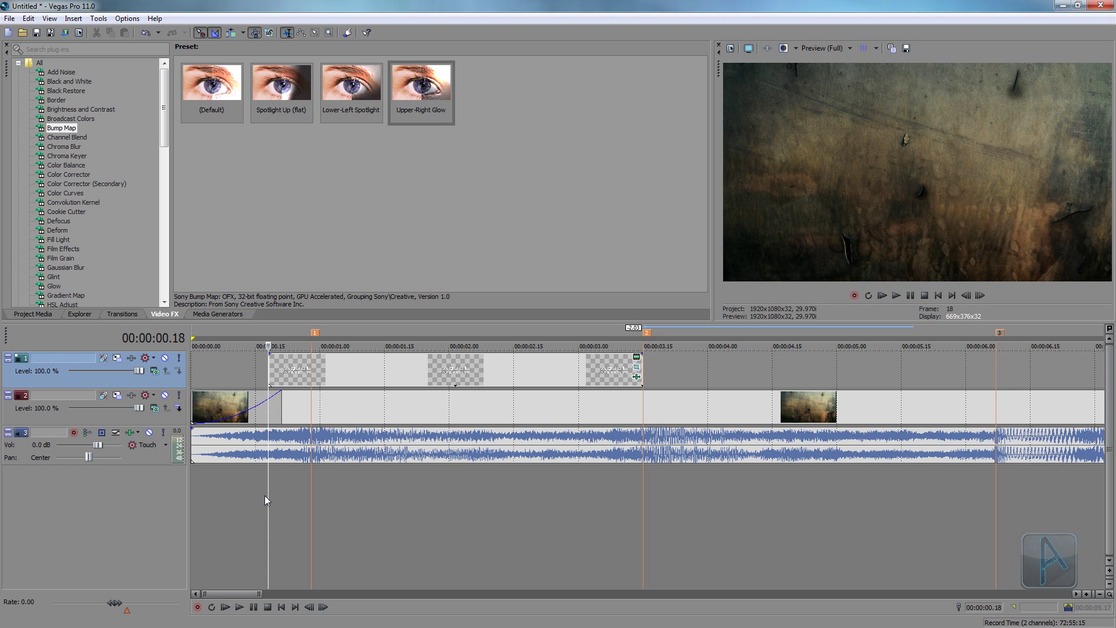
- Copy the title event and insert a new video track above it
left_click(393, 376)
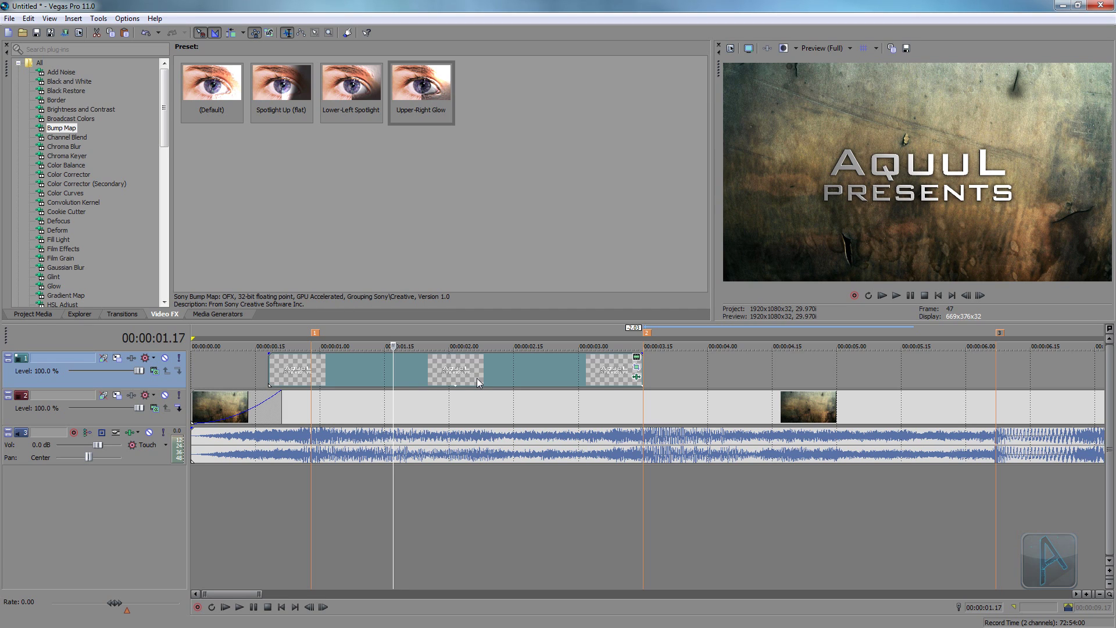
key("ctrl+shift+q")
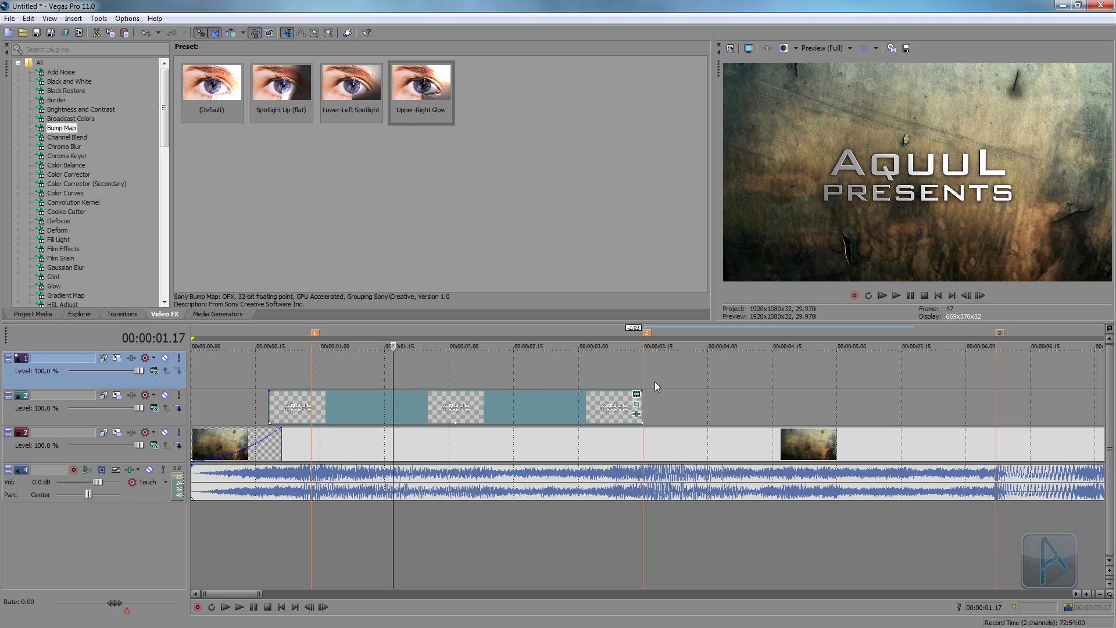
- Paste the title on the new track at 00:00:03.05, ten frames before marker 2, as a new copy of the source media
scroll(648, 386, "down", 2)
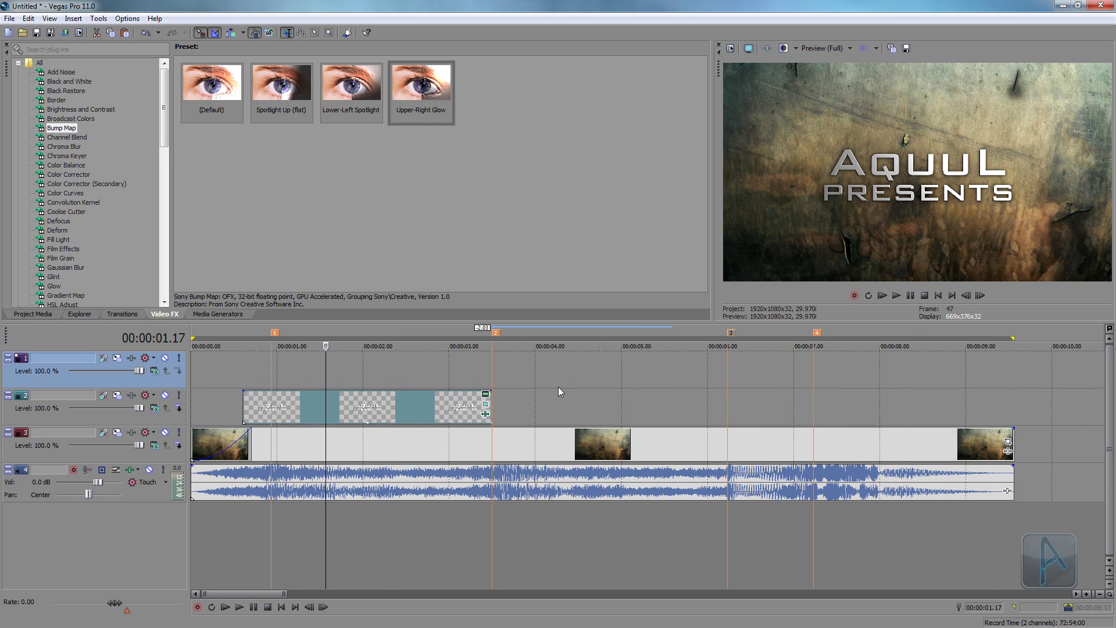
left_click(492, 371)
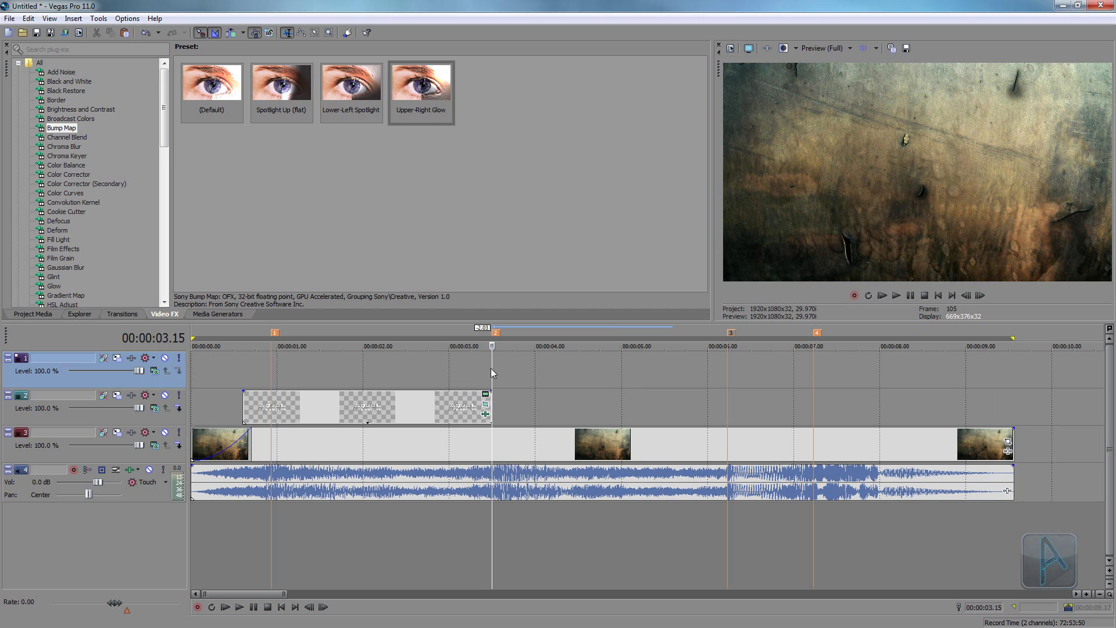
key("Left")
key("Left")
key("Left")
key("Left")
key("Left")
key("Left")
key("Left")
key("Left")
key("Left")
key("Left")
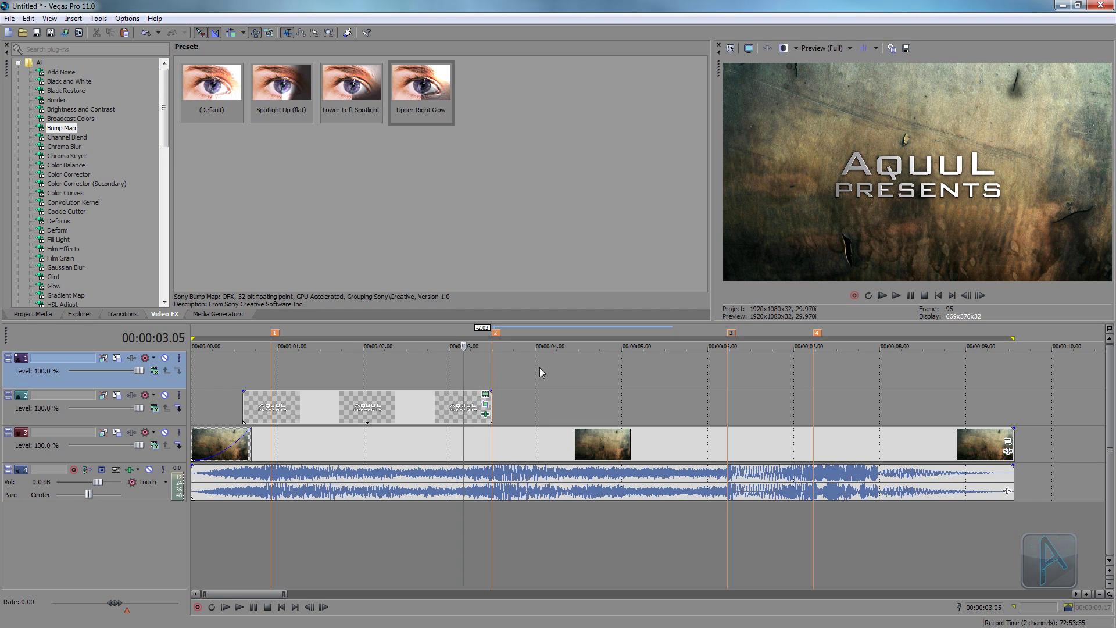
key("ctrl+v")
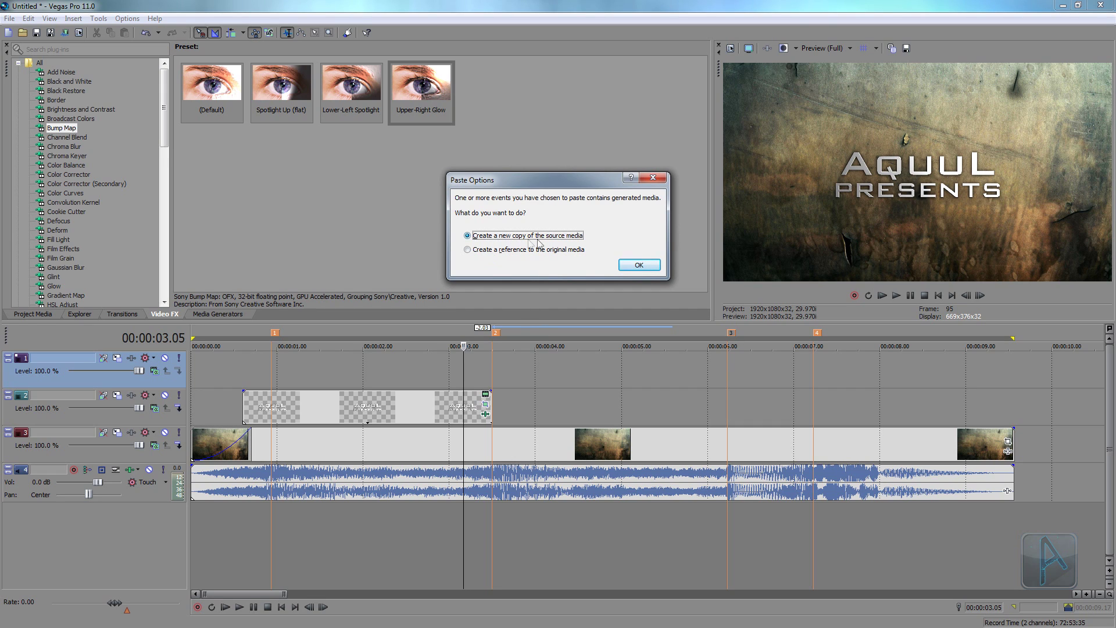
left_click(652, 266)
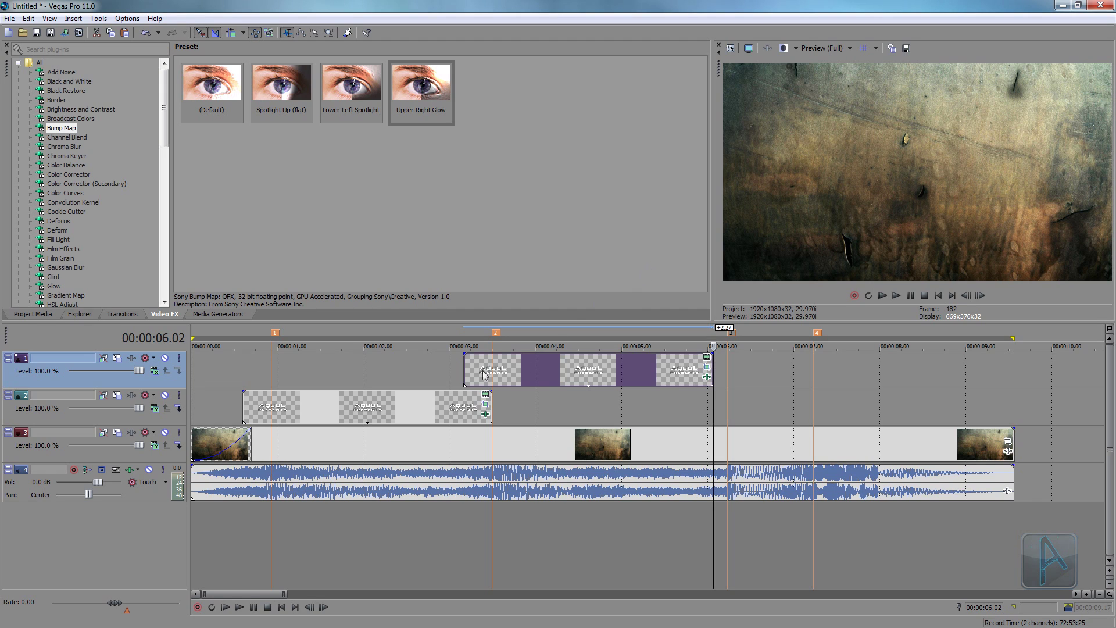
- Play back the transition between the two overlapping title events, starting just before the second one
left_click(450, 375)
key("space")
key("space")
key("space")
key("space")
key("space")
key("space")
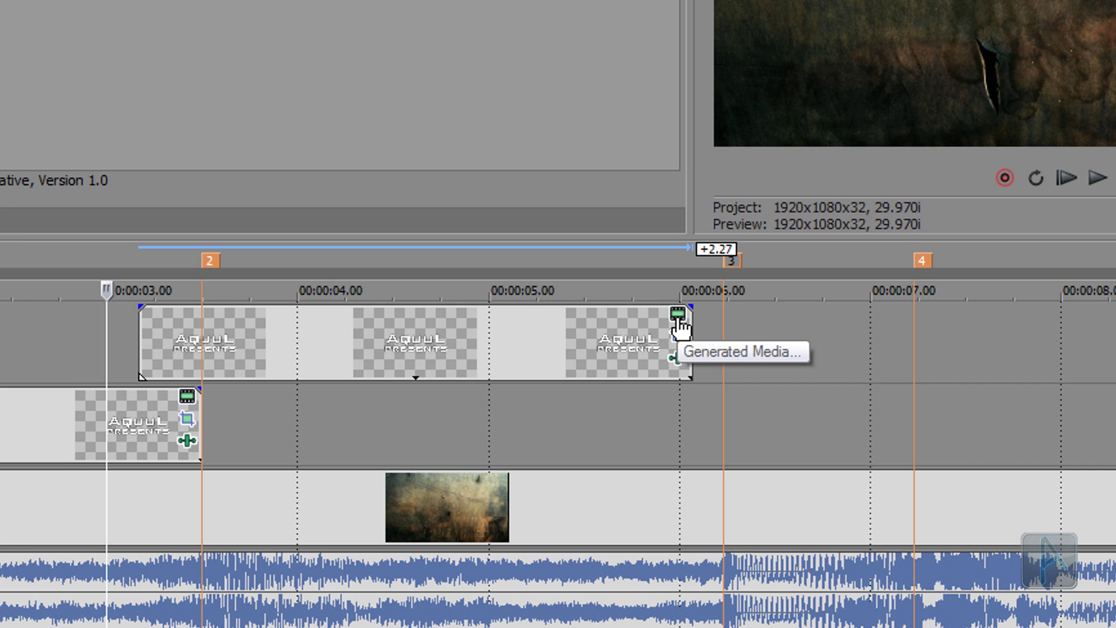
- Change the copied title's text to "Another" on the first line and "epic video" on the second
left_click(678, 317)
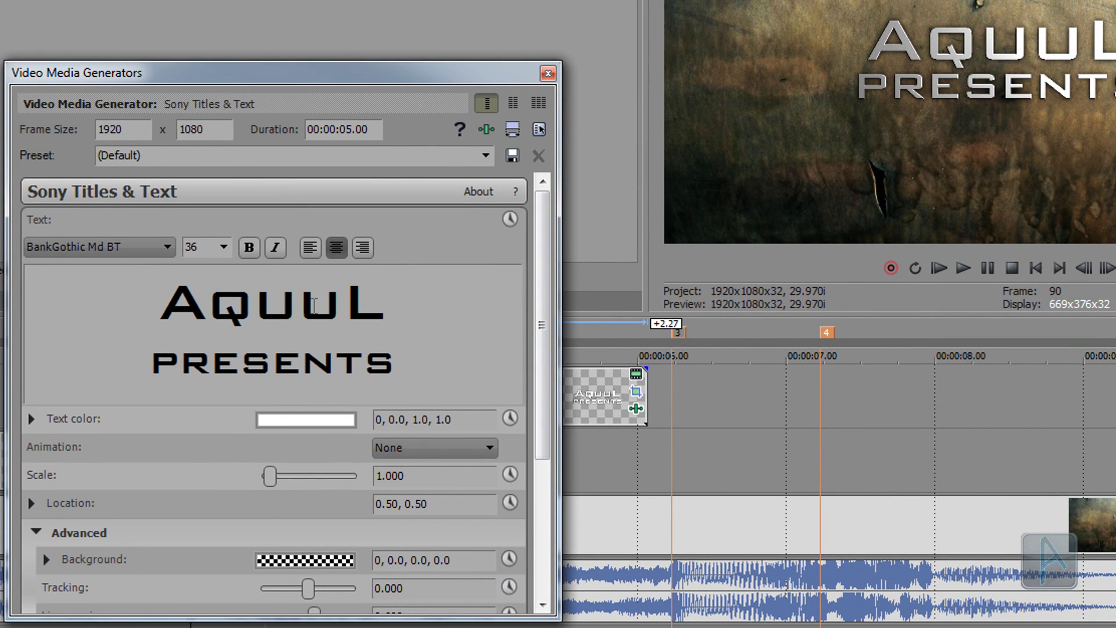
double_click(313, 305)
type("Another")
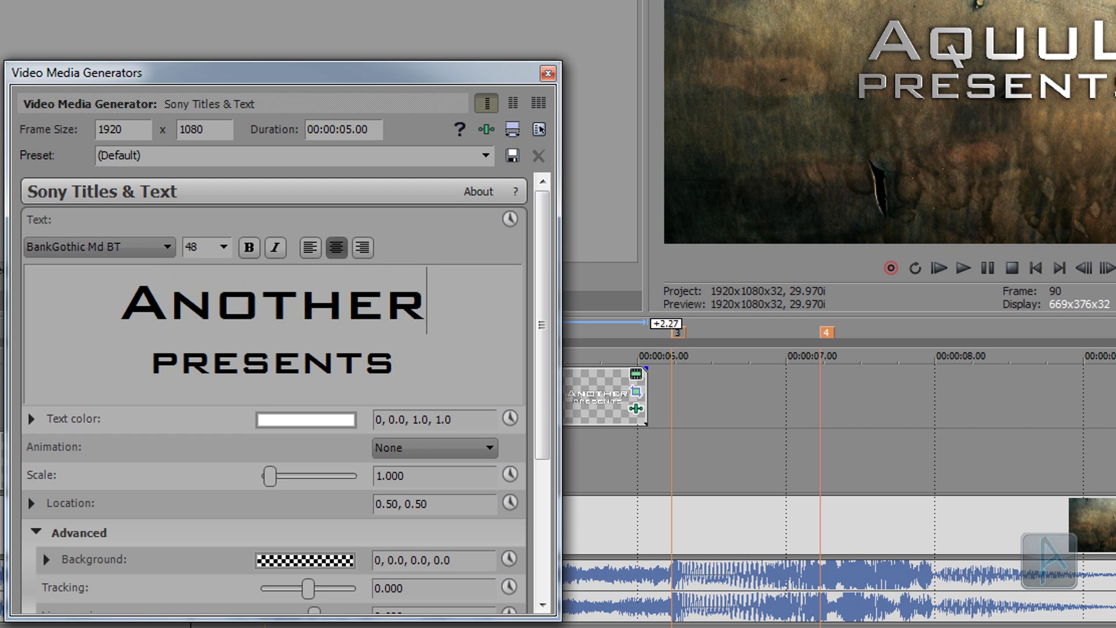
double_click(312, 369)
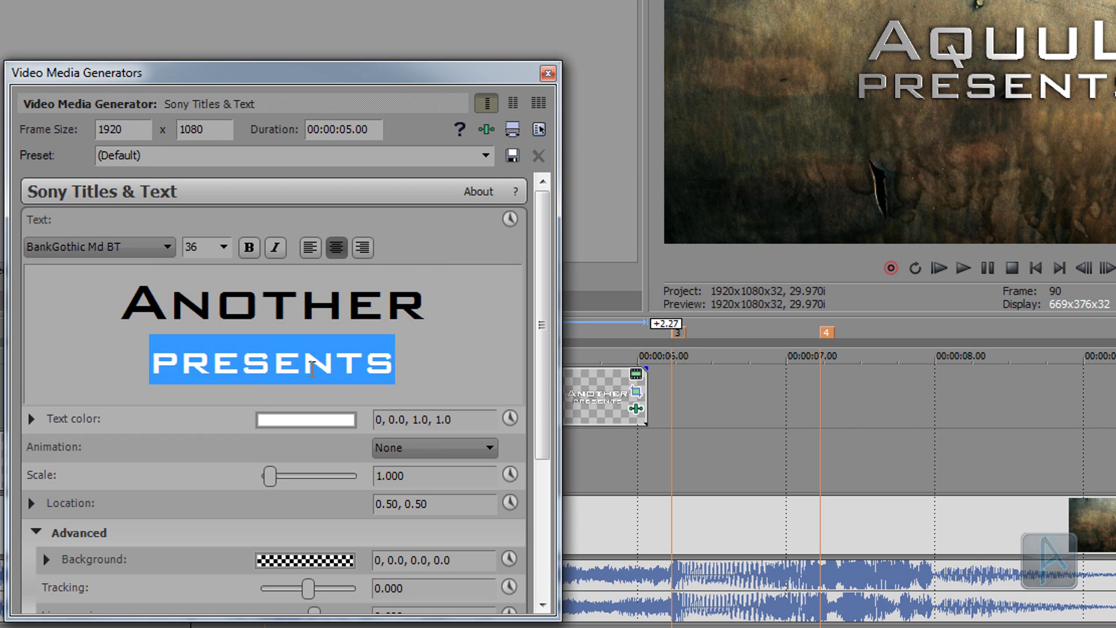
type("epic video")
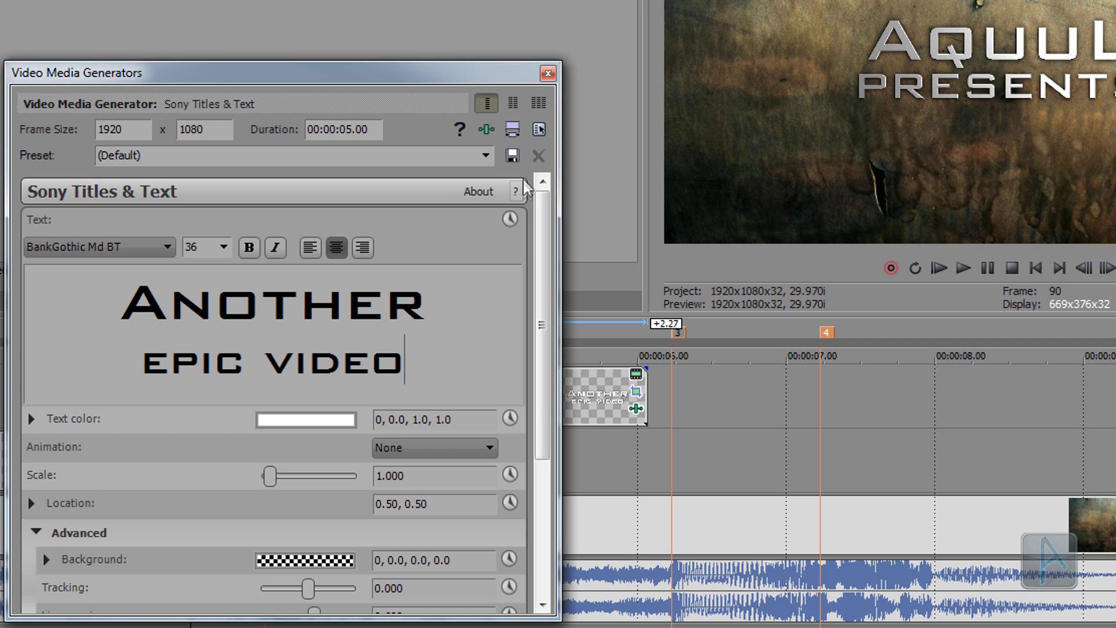
left_click(547, 74)
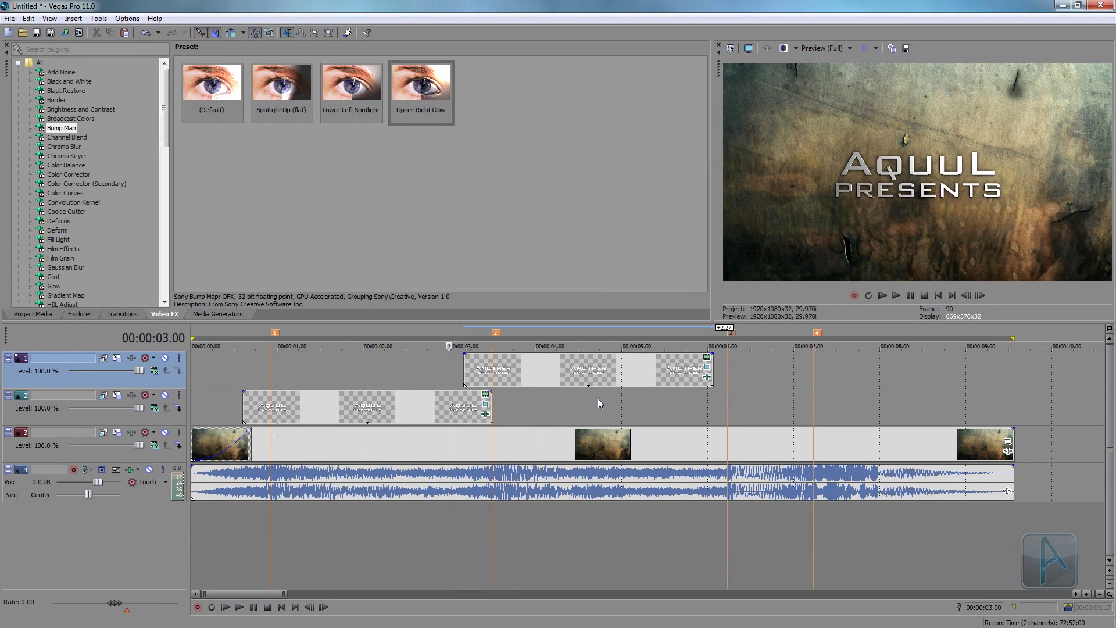
- Extend the end of the "Another epic video" title event to marker 3
left_click(597, 399)
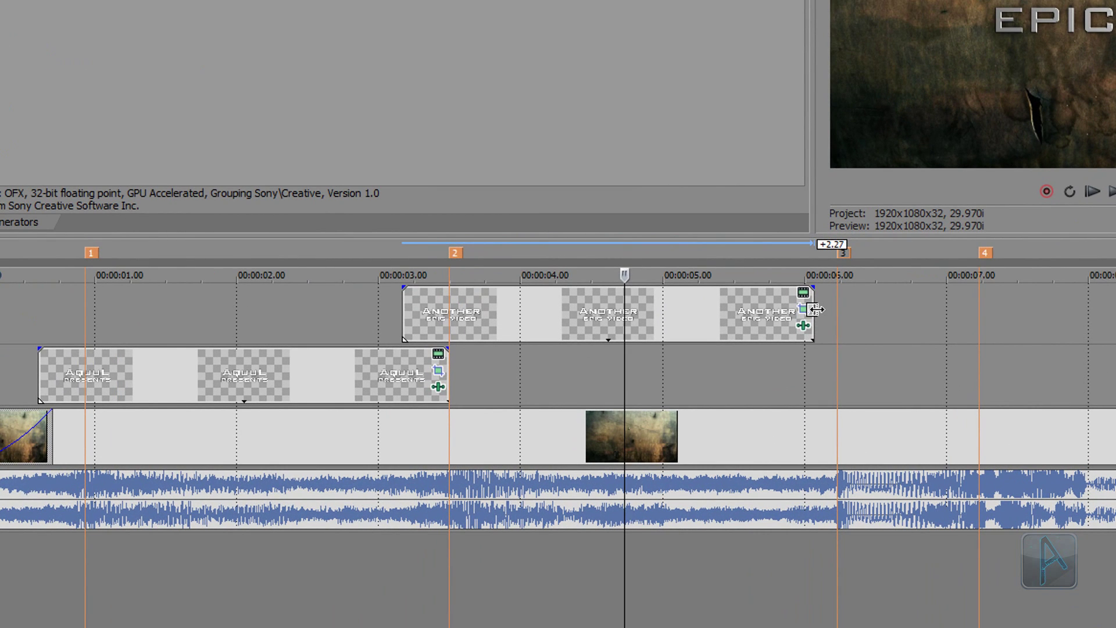
left_click_drag(816, 309, 838, 303)
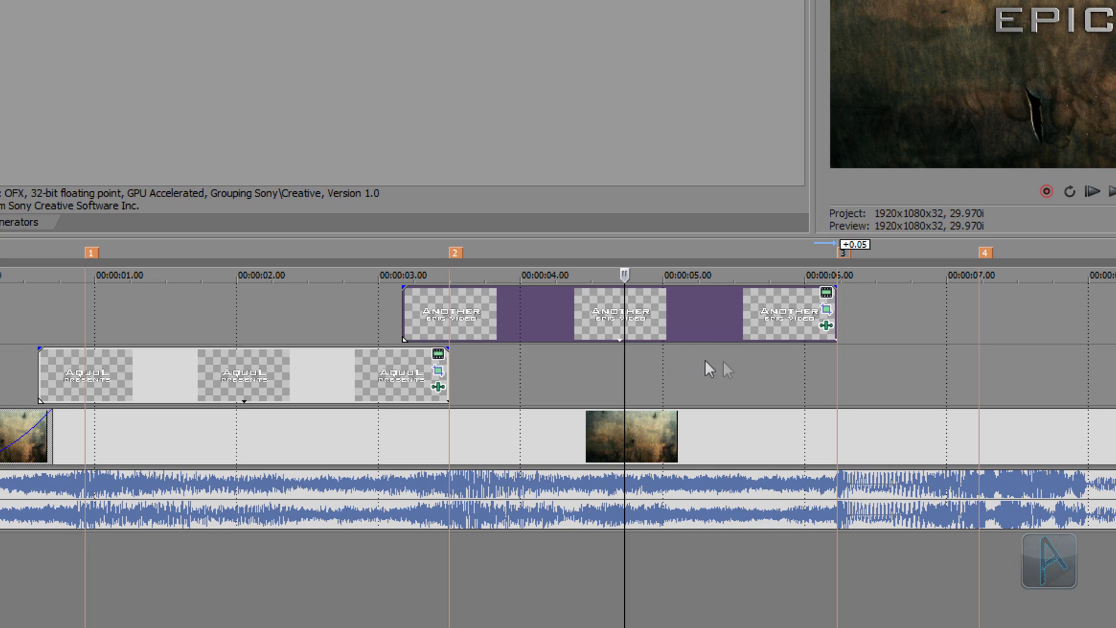
left_click(819, 357)
- In the second title's Pan/Crop, place the final keyframe at the event's end and the one before it at 00:00:02.20
left_click(800, 362)
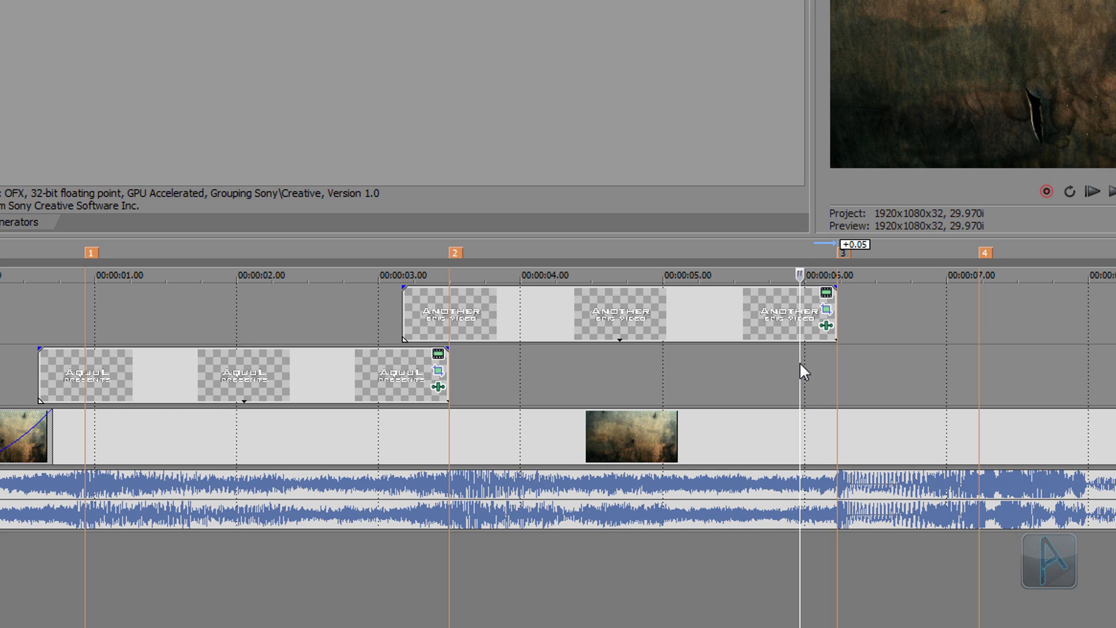
left_click(826, 310)
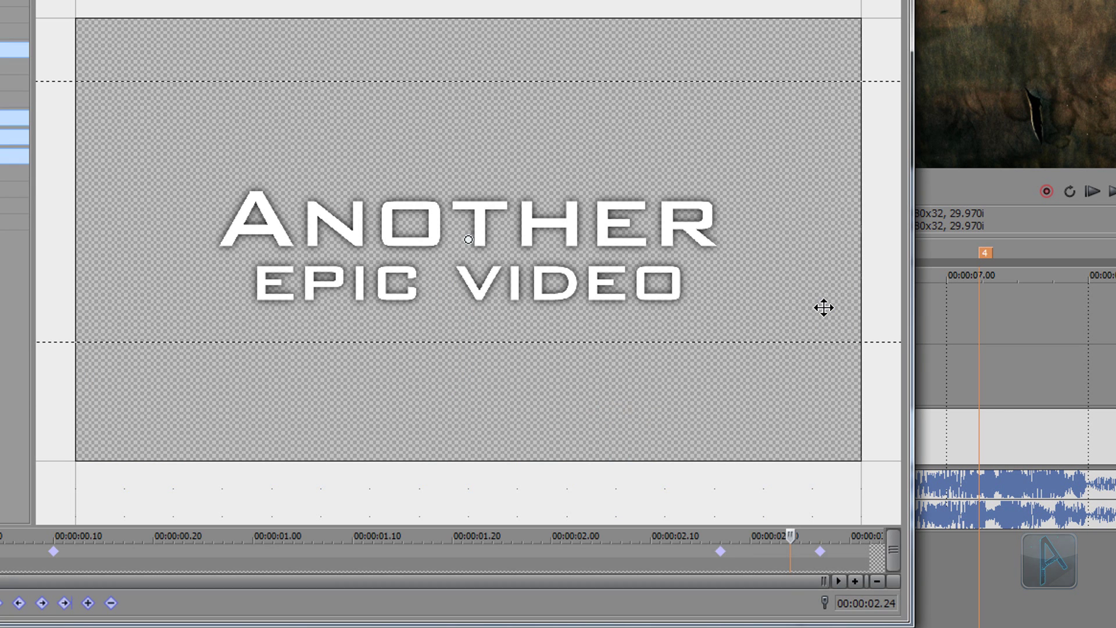
left_click(818, 553)
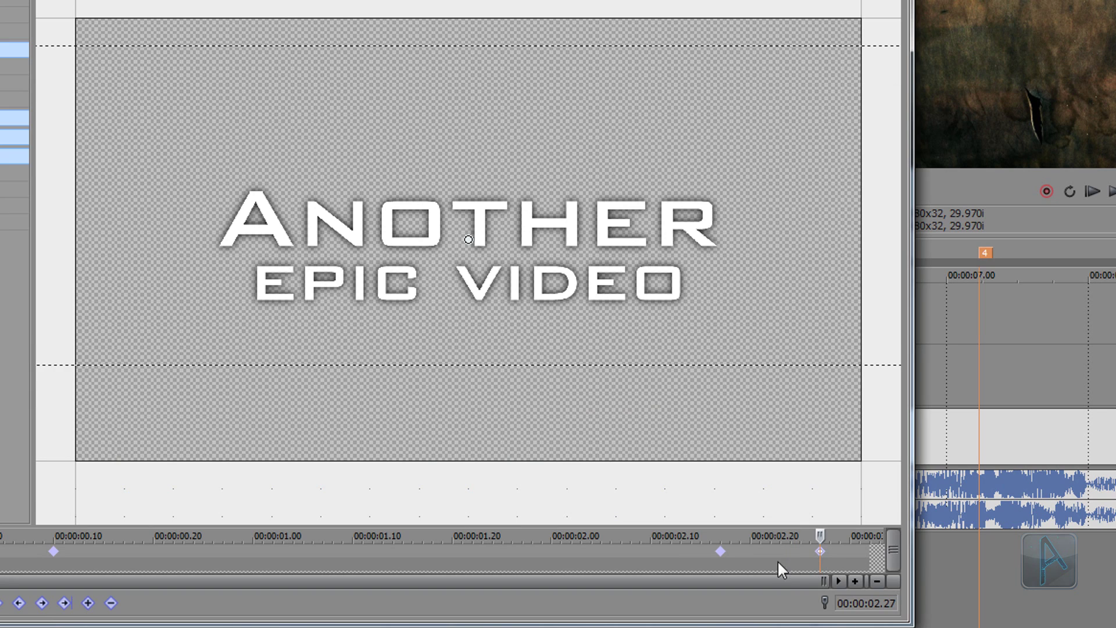
key("Delete")
left_click_drag(720, 551, 748, 552)
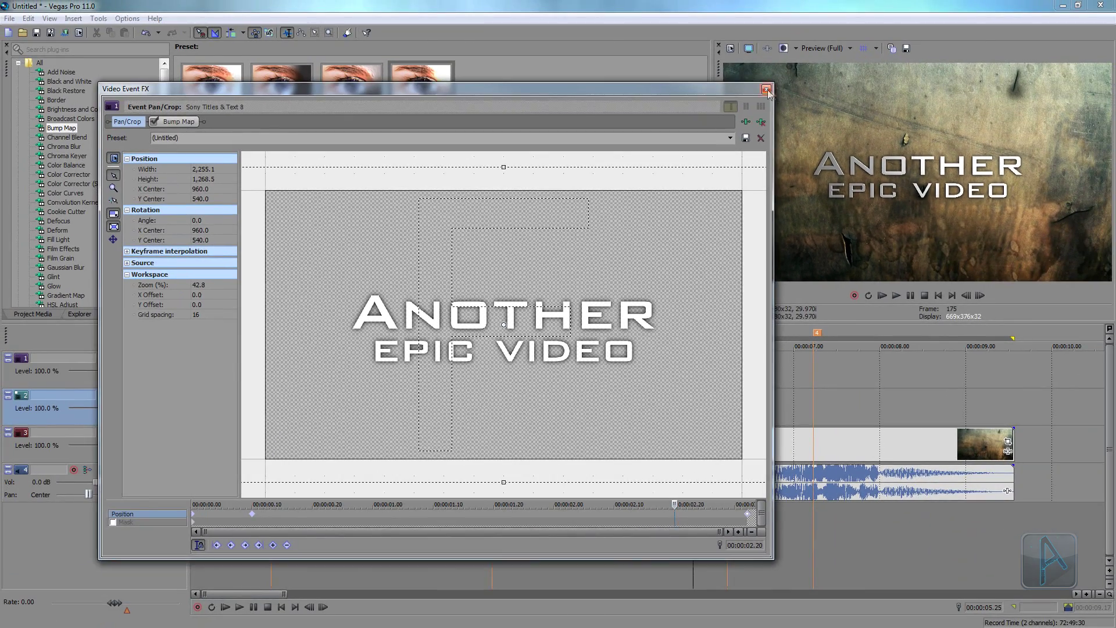
left_click(767, 90)
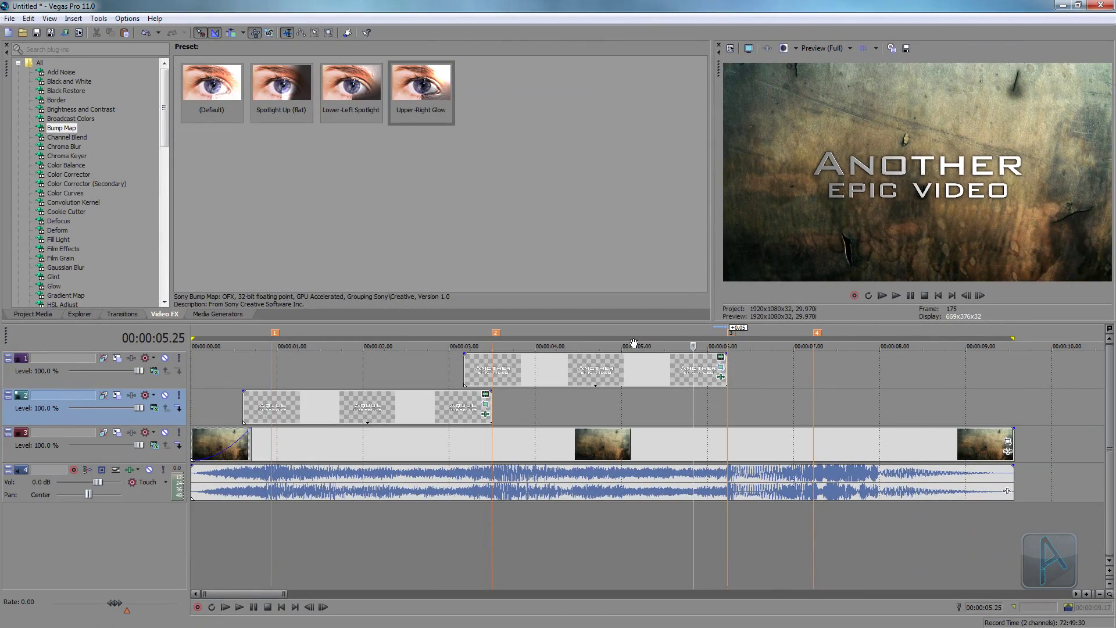
- Add a fade-out of about three frames to the end of the "AquuL presents" title and play back the transition
scroll(437, 405, "up", 3)
left_click(394, 407)
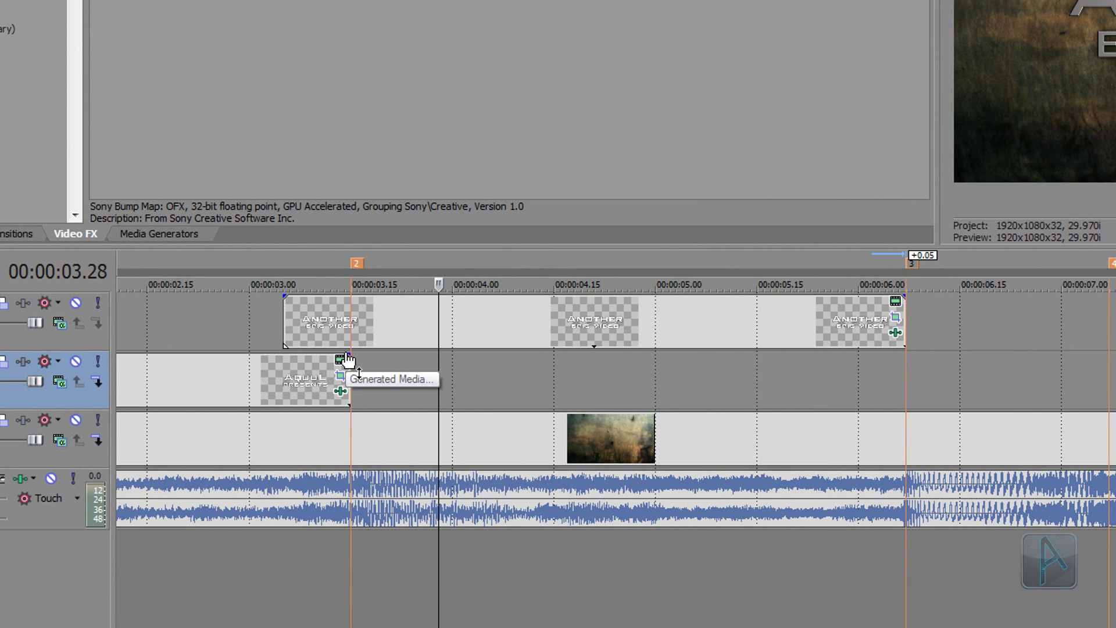
left_click_drag(355, 354, 331, 355)
left_click(321, 574)
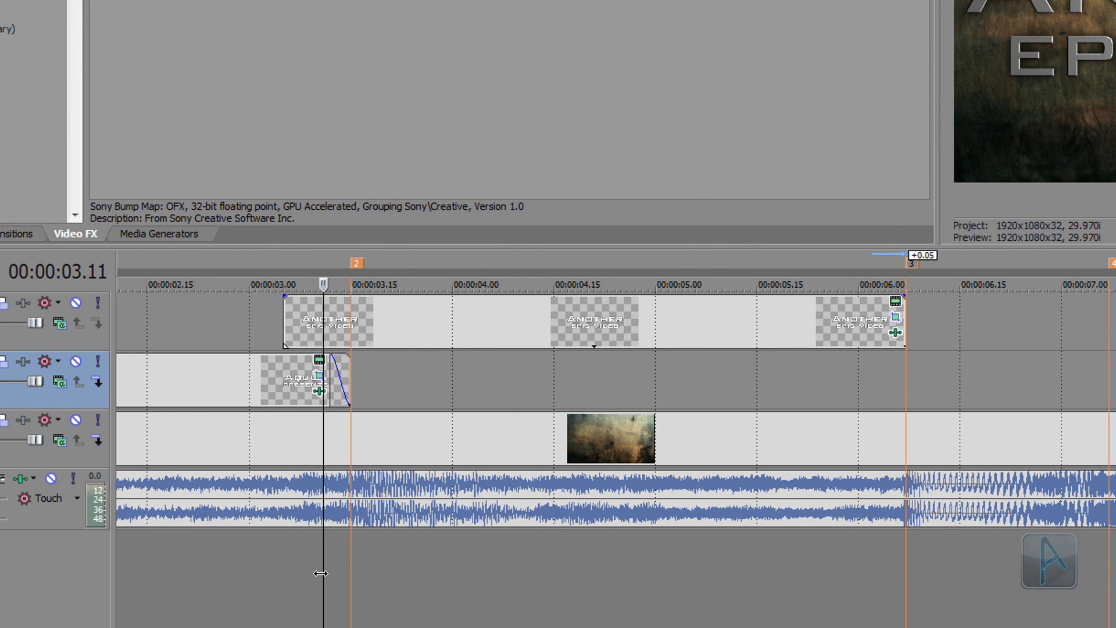
key("space")
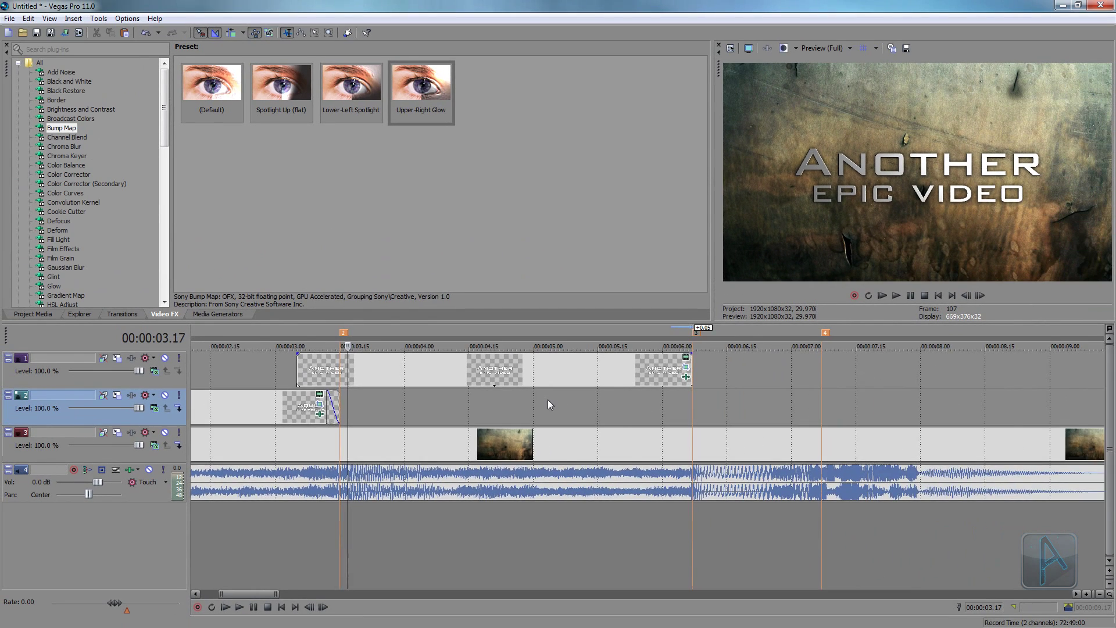
- Insert a new video track above the others and place the playhead at marker 3, 00:00:06.07
scroll(681, 370, "down", 2)
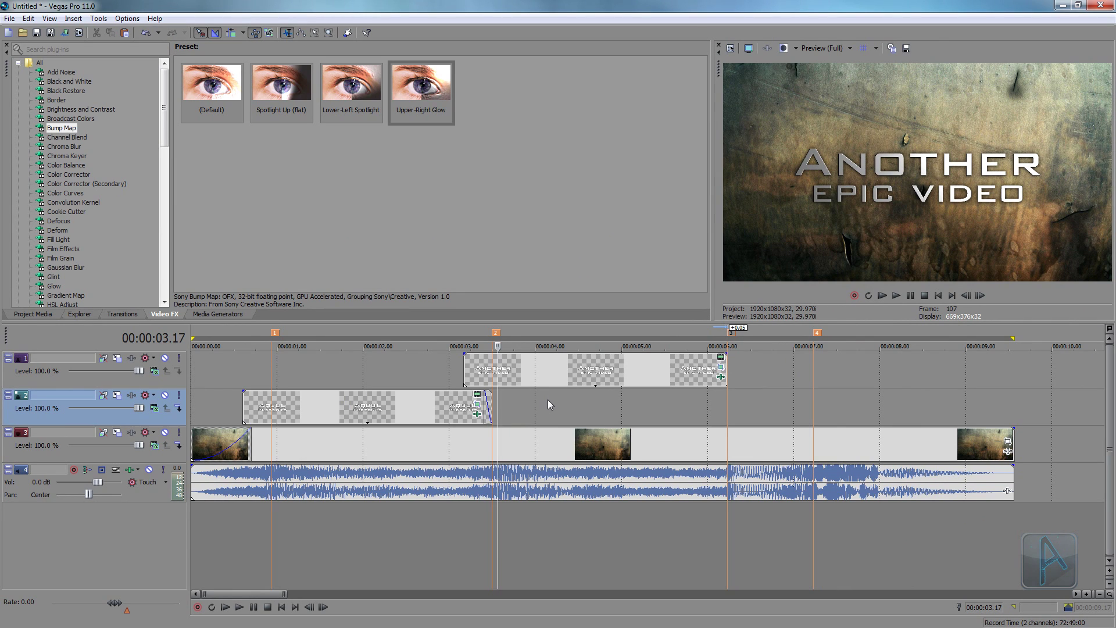
key("ctrl+shift+q")
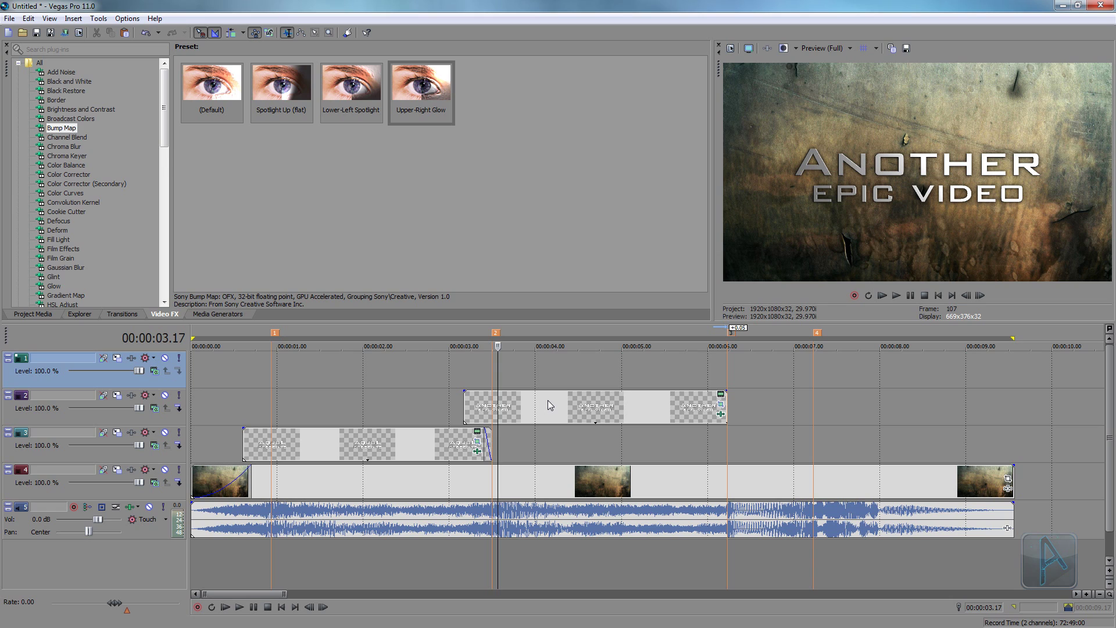
left_click(726, 368)
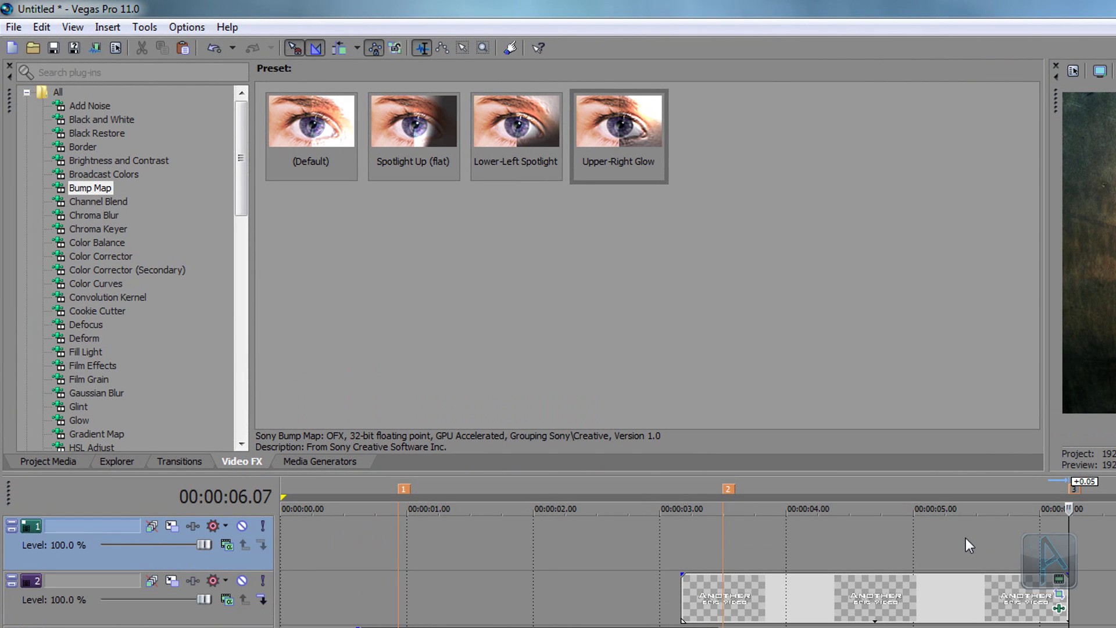
- Add a black Solid Color generated media event to the new top track, starting at marker 3
left_click(322, 461)
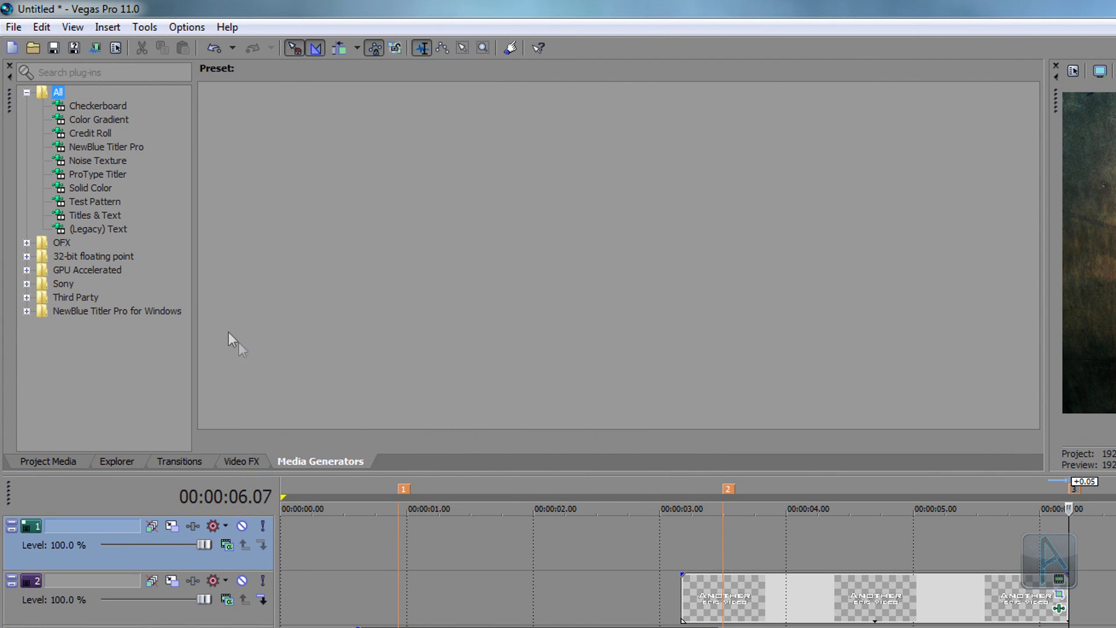
left_click(102, 190)
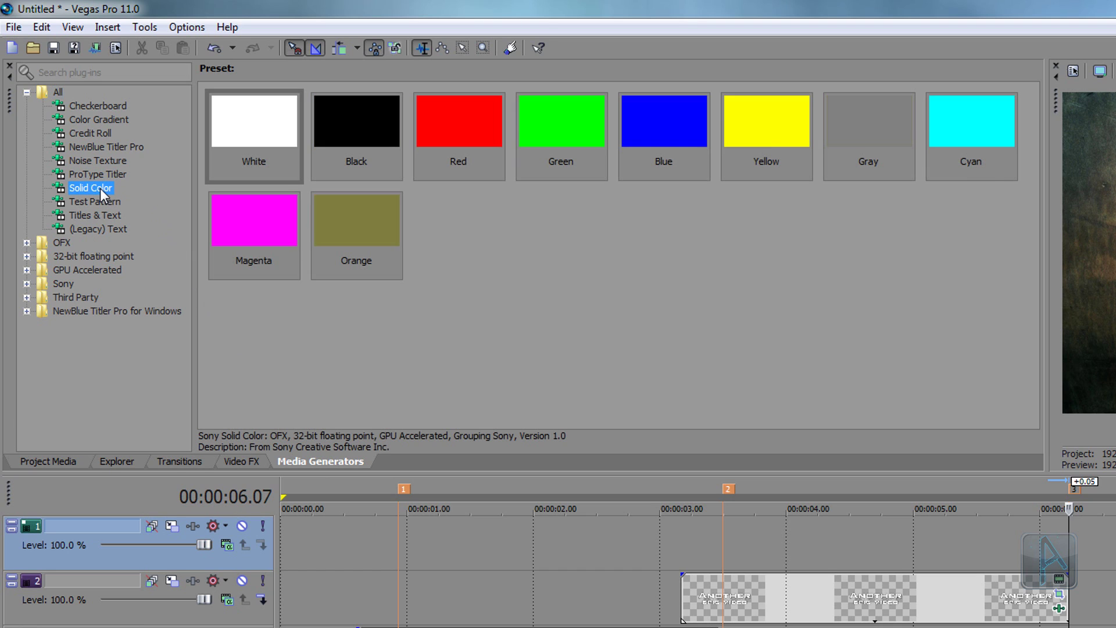
left_click_drag(367, 130, 1077, 542)
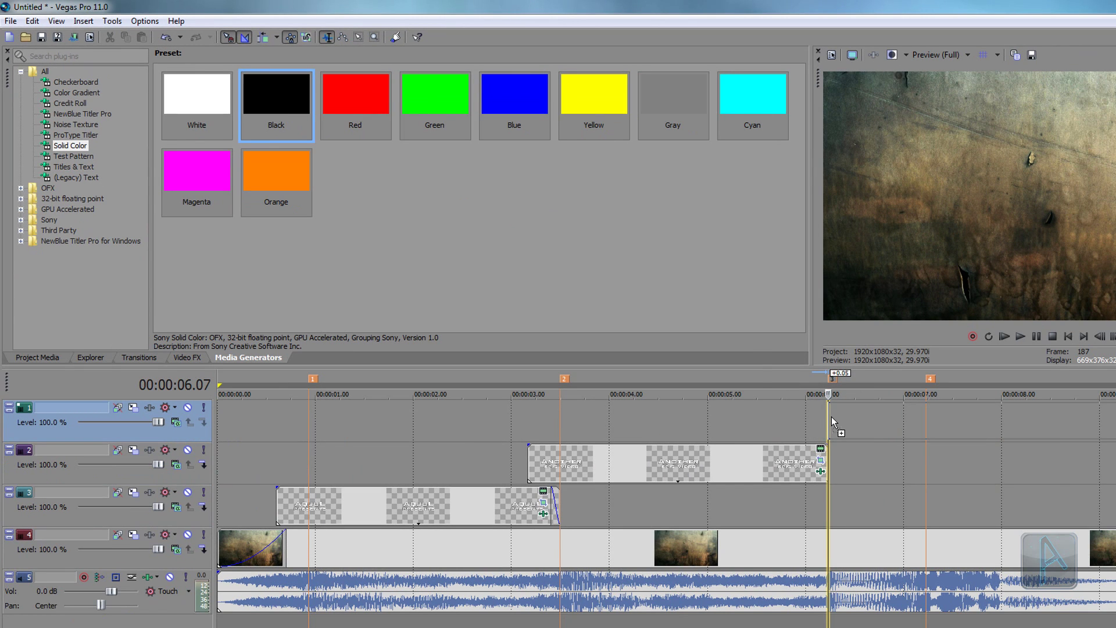
left_click_drag(832, 420, 834, 420)
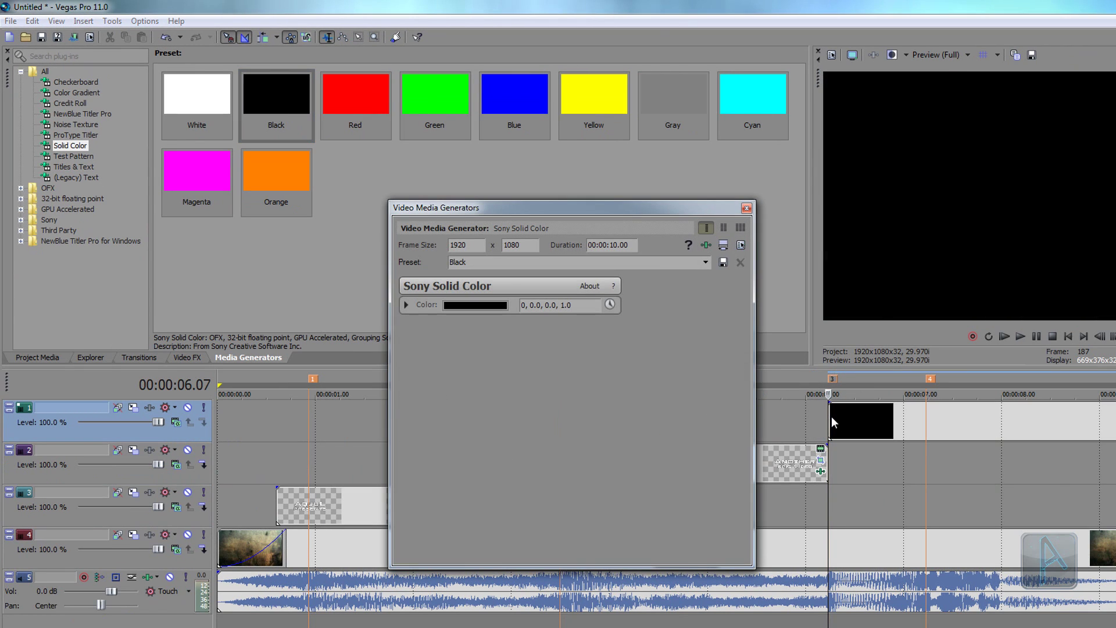
left_click(747, 209)
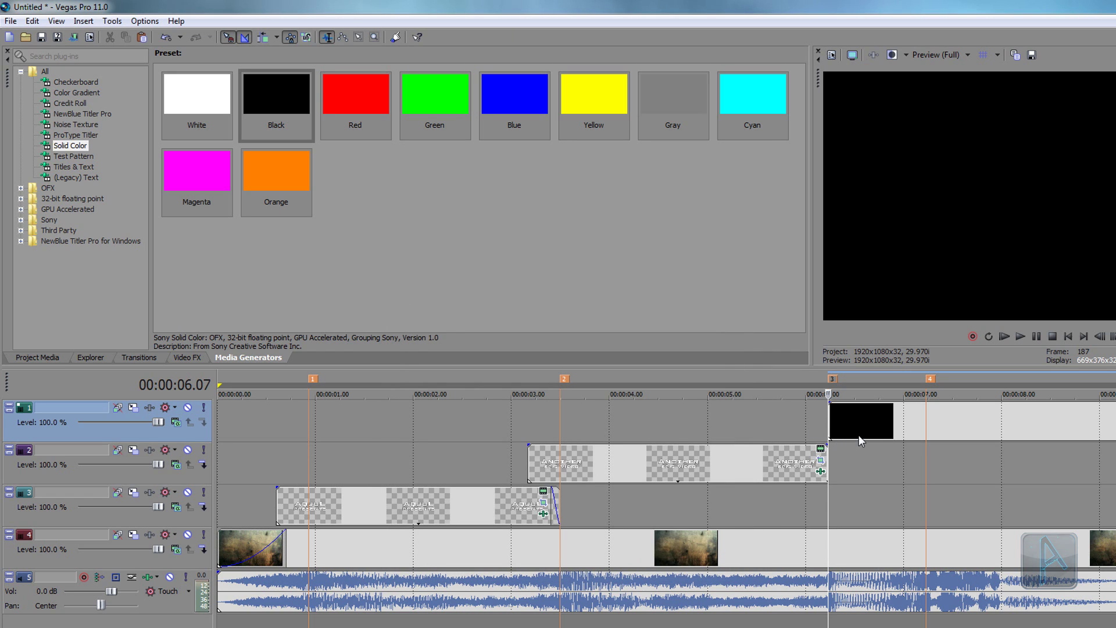
- Trim the black solid color event so that it ends at marker 4
scroll(894, 430, "down", 1)
scroll(894, 430, "down", 1)
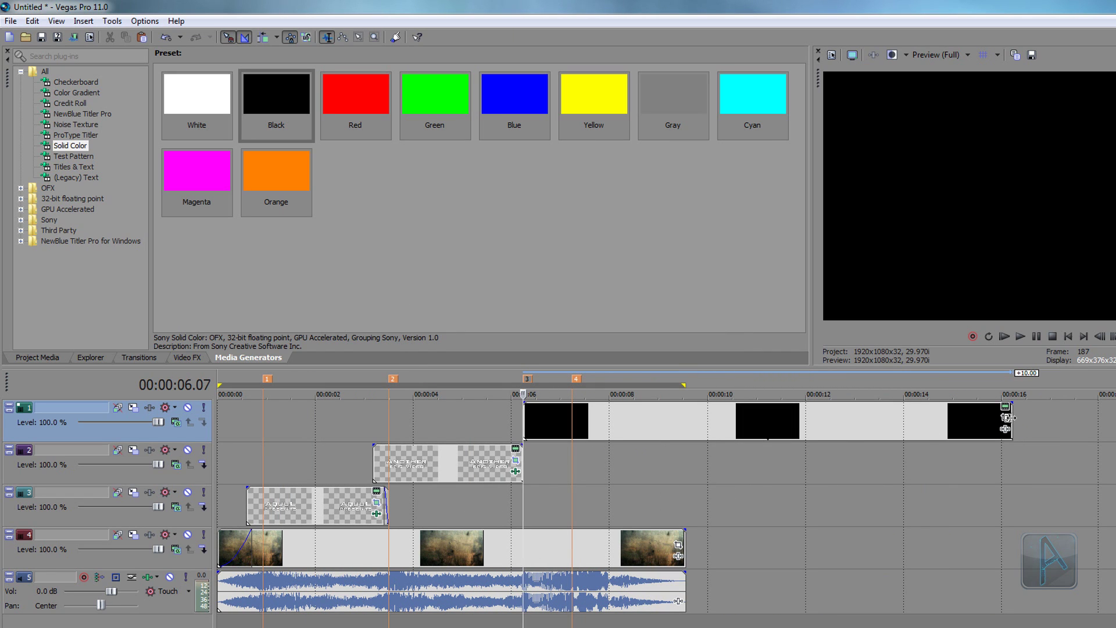
left_click_drag(1008, 414, 568, 437)
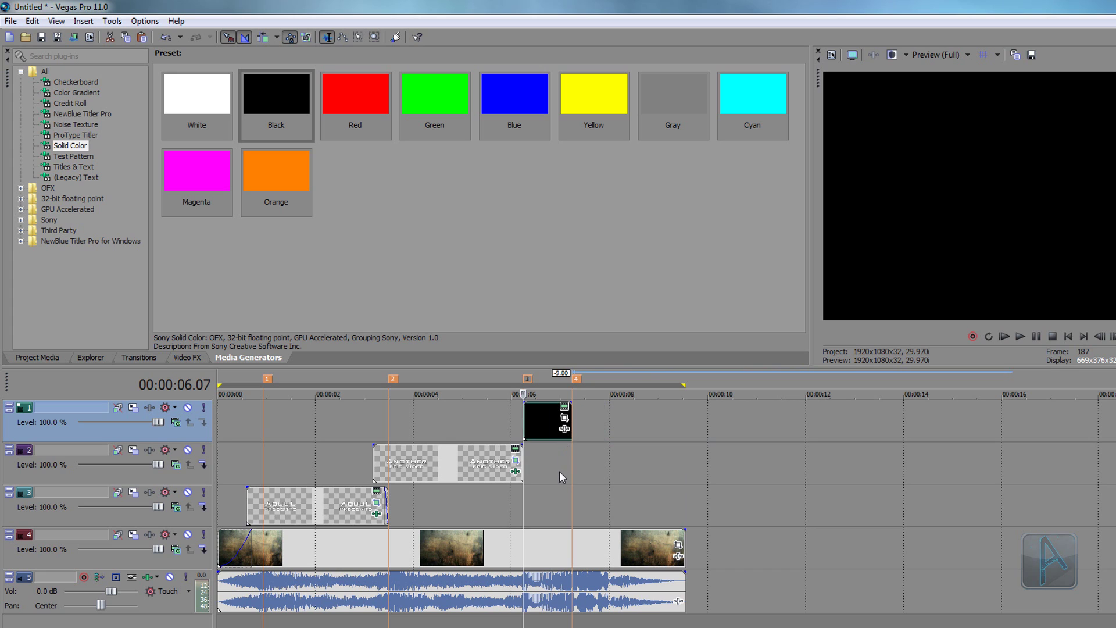
scroll(561, 476, "up", 2)
scroll(639, 468, "up", 1)
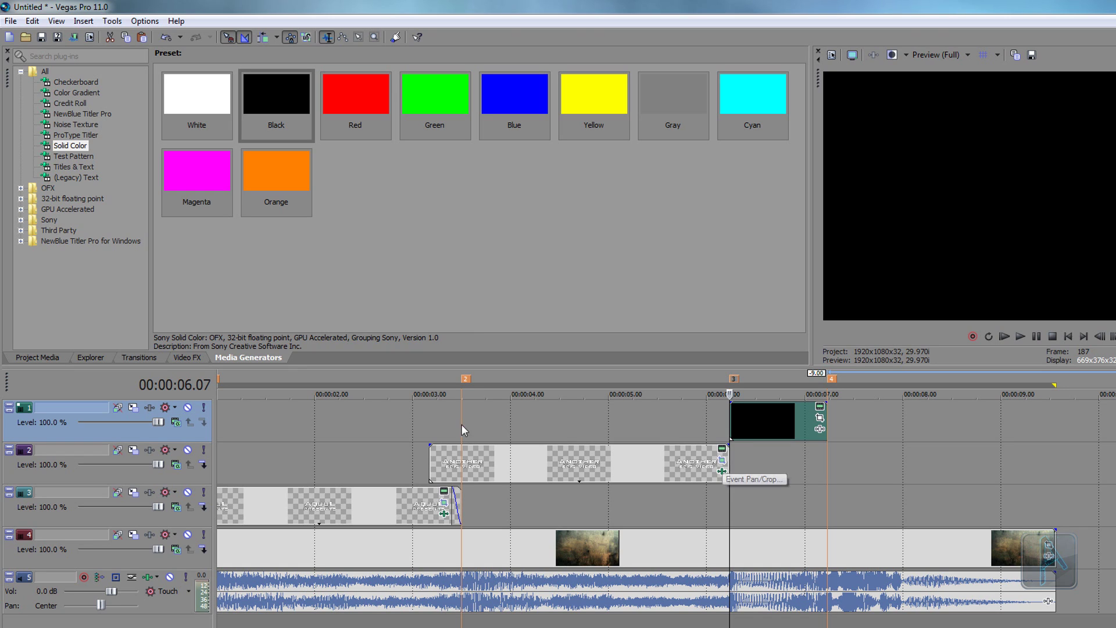
- Apply the TV Simulator effect with the TV Look preset to the black event and set Static to 0.4940
left_click(197, 356)
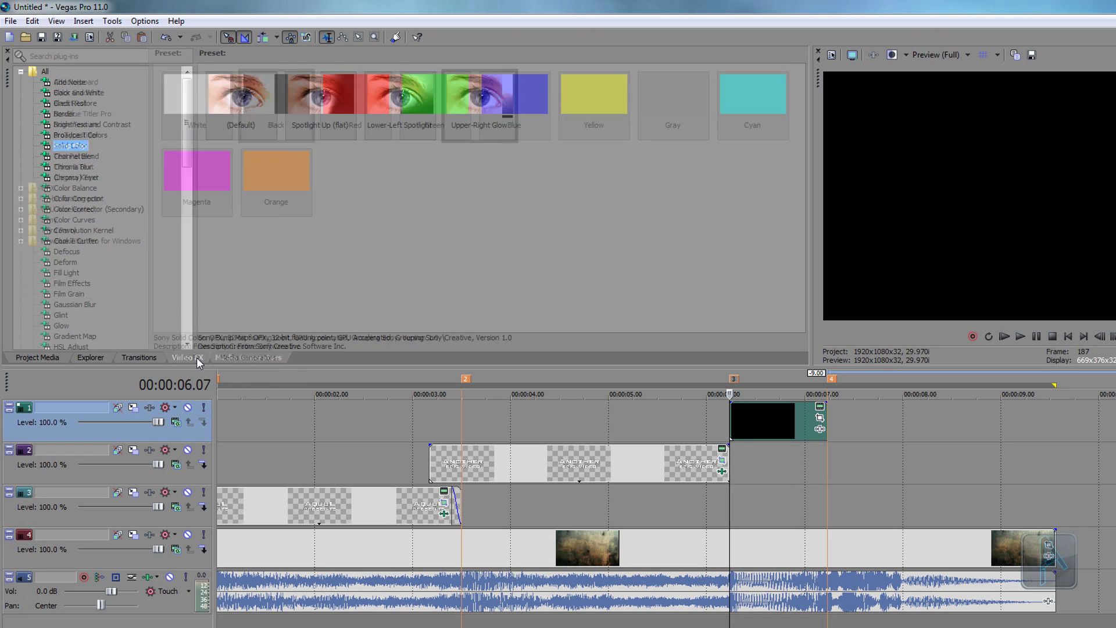
key("t")
key("v")
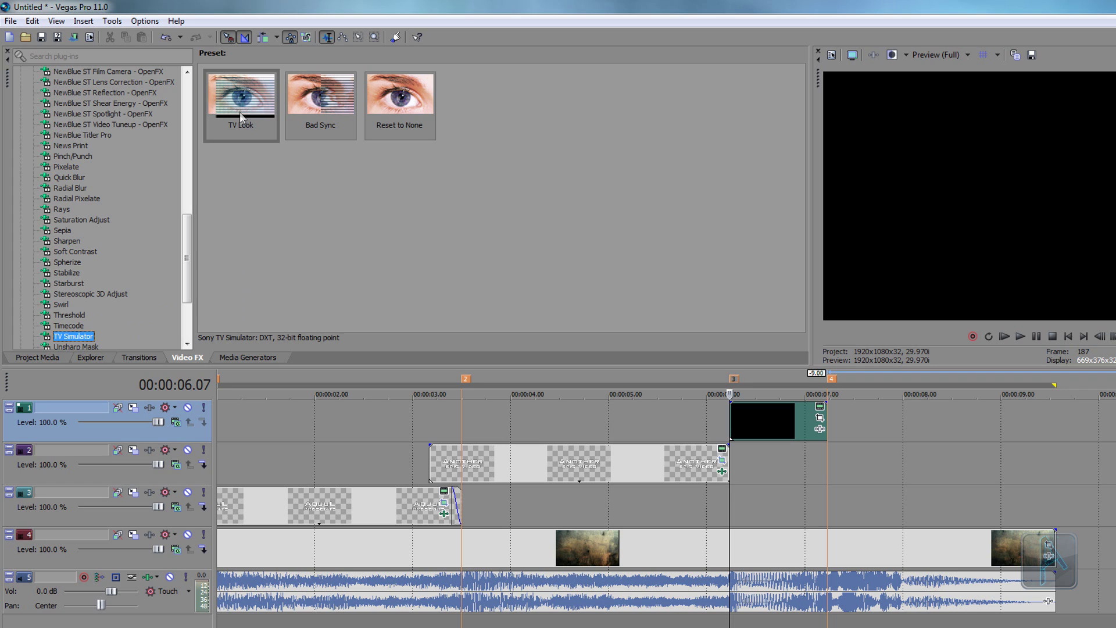
left_click_drag(240, 112, 773, 420)
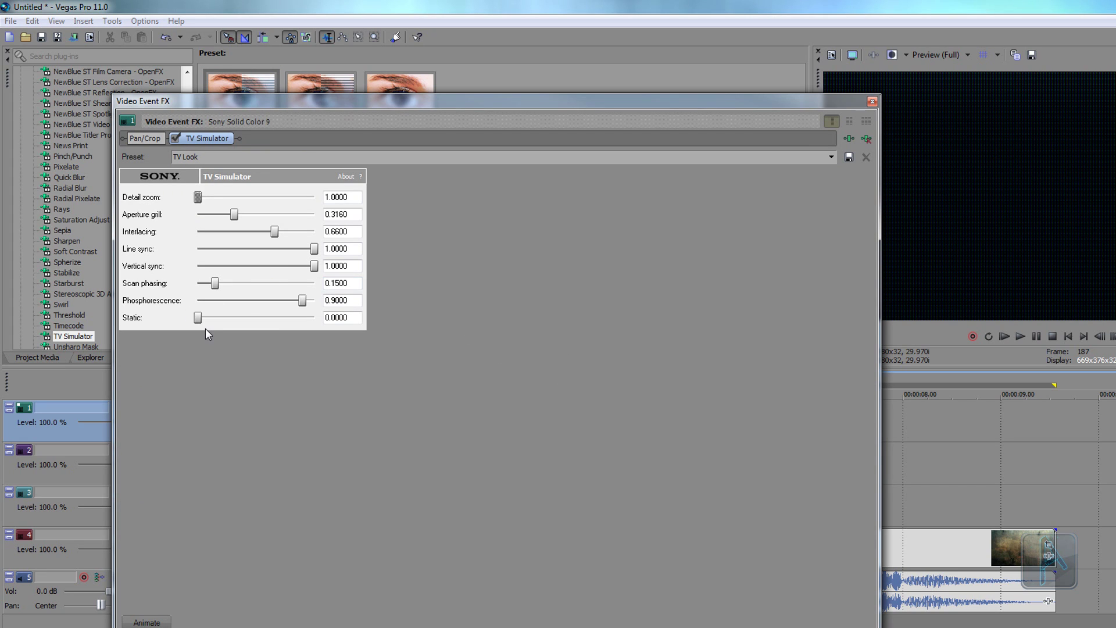
left_click_drag(199, 321, 253, 326)
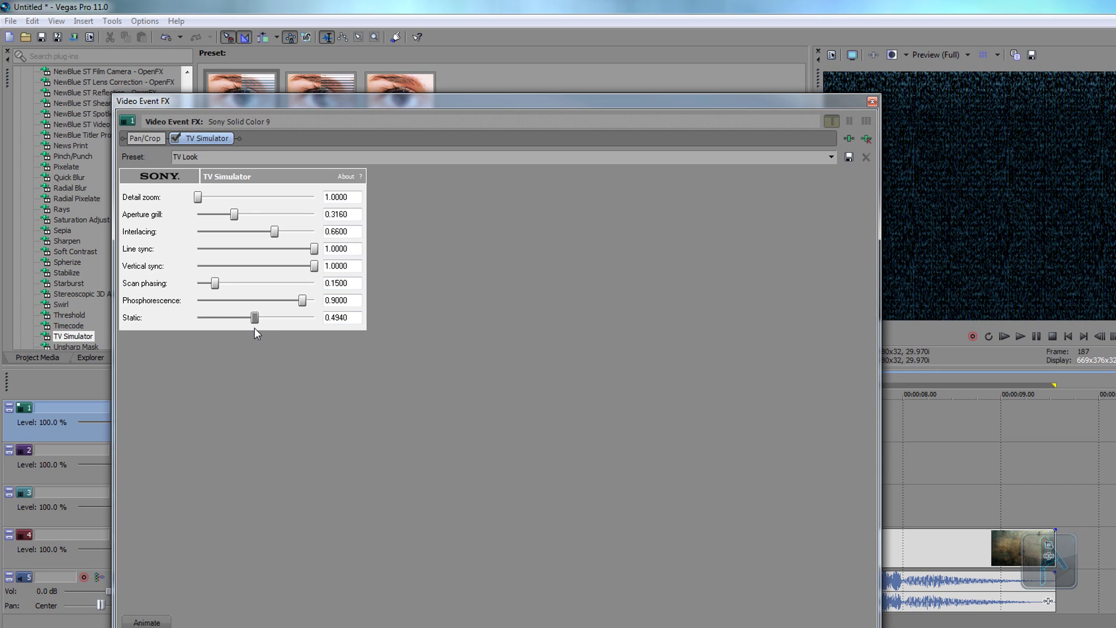
left_click(872, 103)
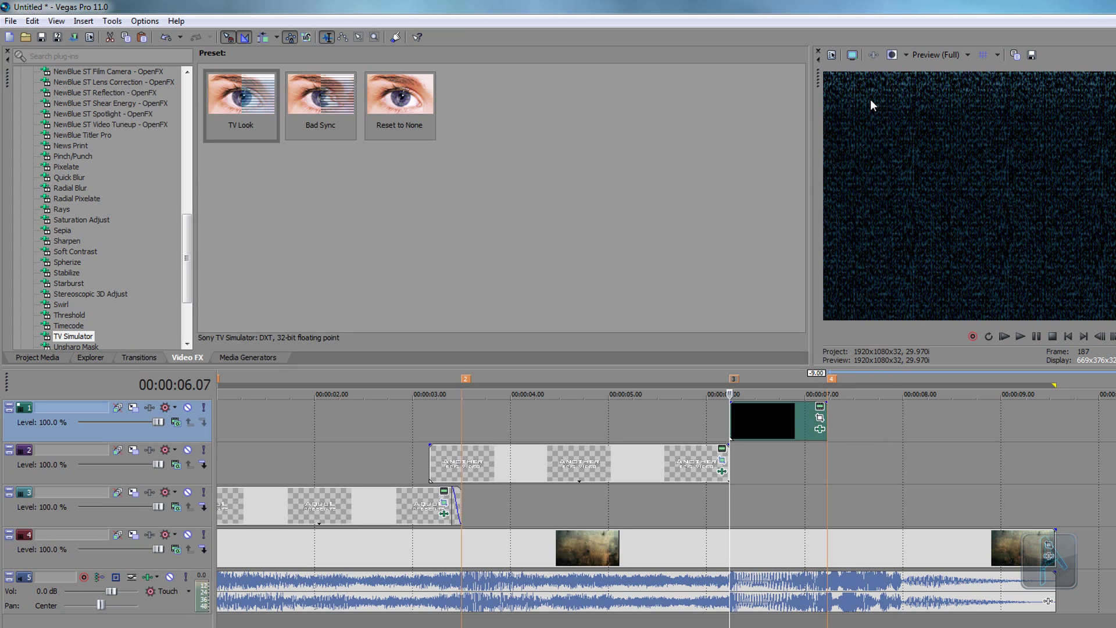
- Change the top track's compositing mode so the static blends over the background, and check it at several points in the event
left_click(761, 455)
left_click(787, 457)
left_click(764, 457)
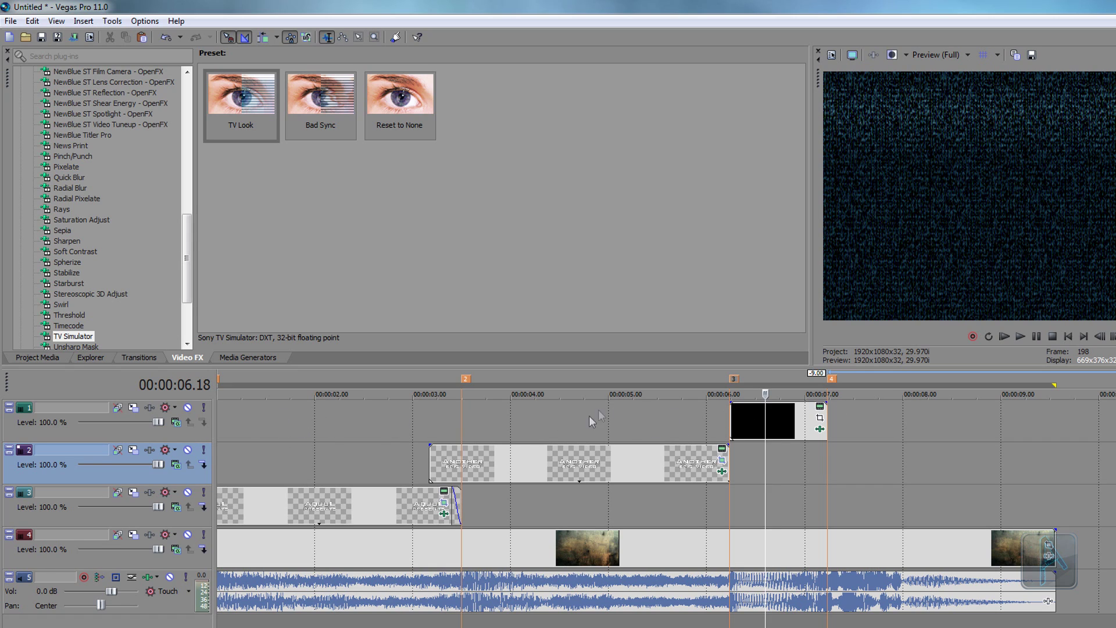
left_click(175, 423)
left_click(224, 473)
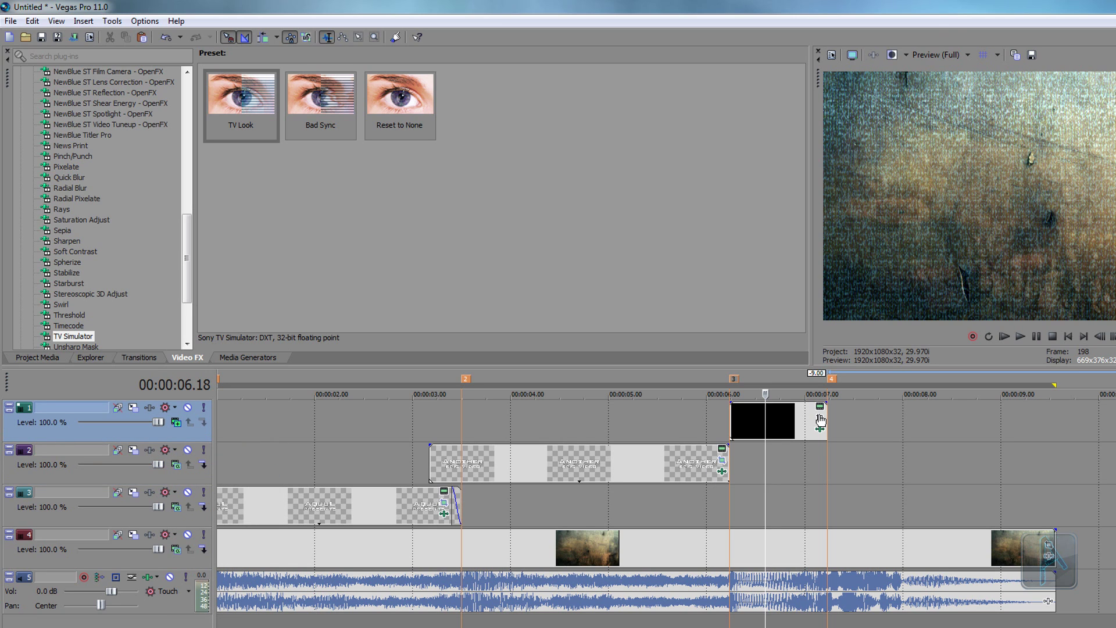
left_click(739, 459)
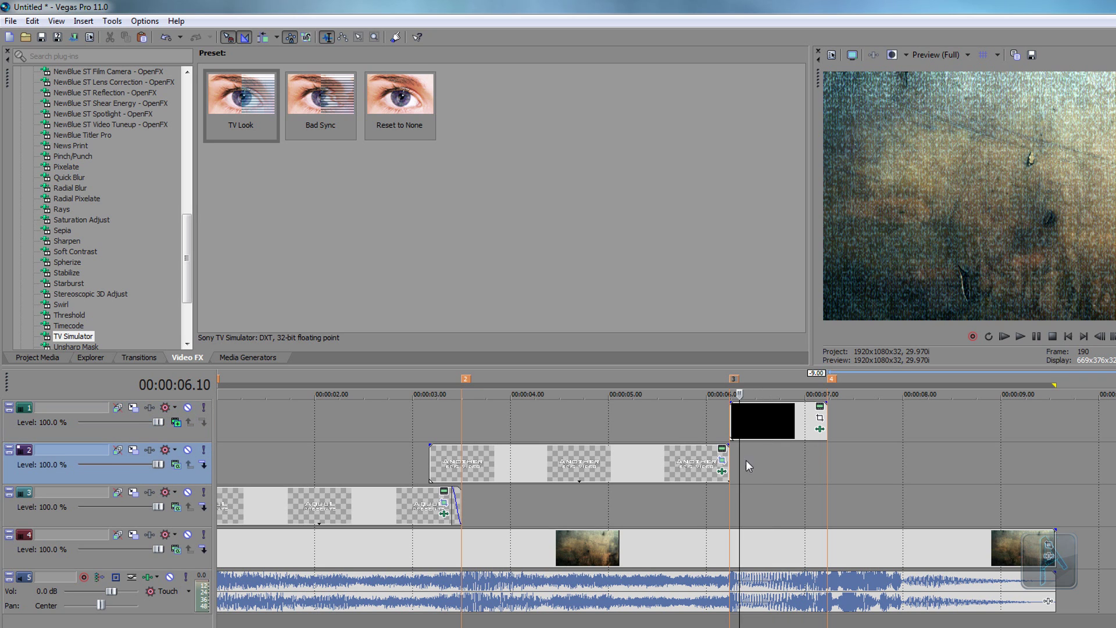
left_click(782, 464)
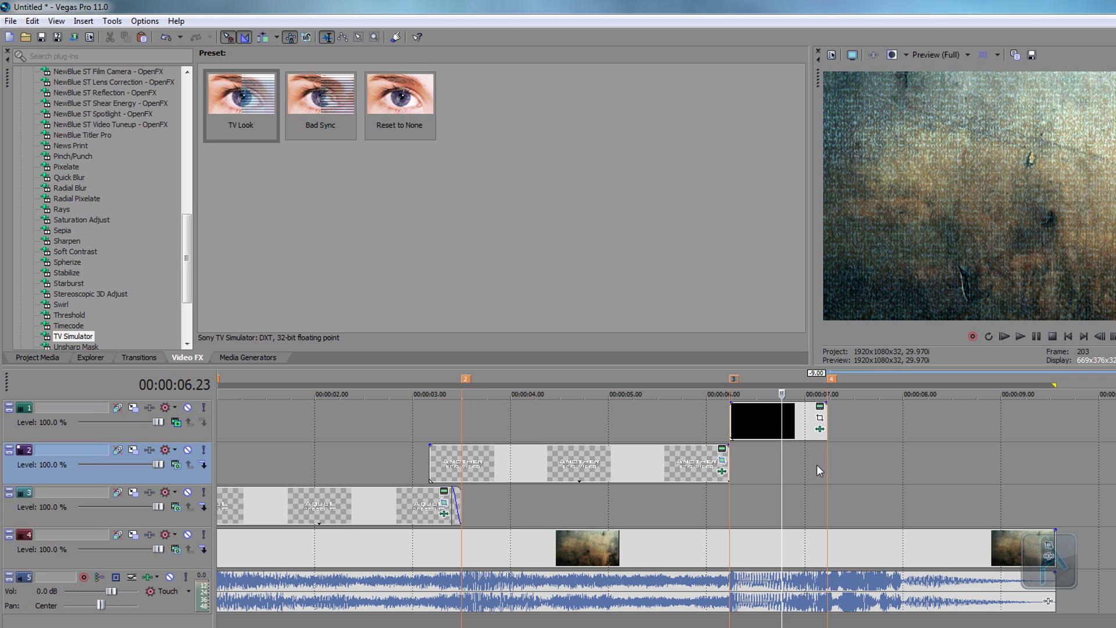
- Add a Composite Level envelope to the background image's video track
left_click(817, 470)
left_click(748, 467)
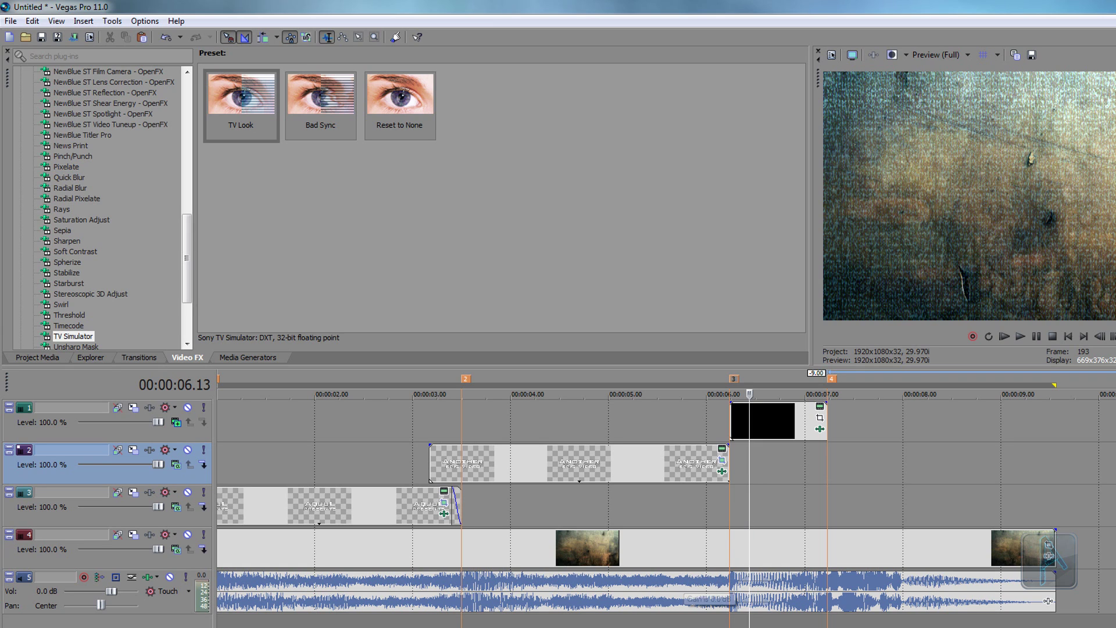
scroll(709, 593, "left", 2)
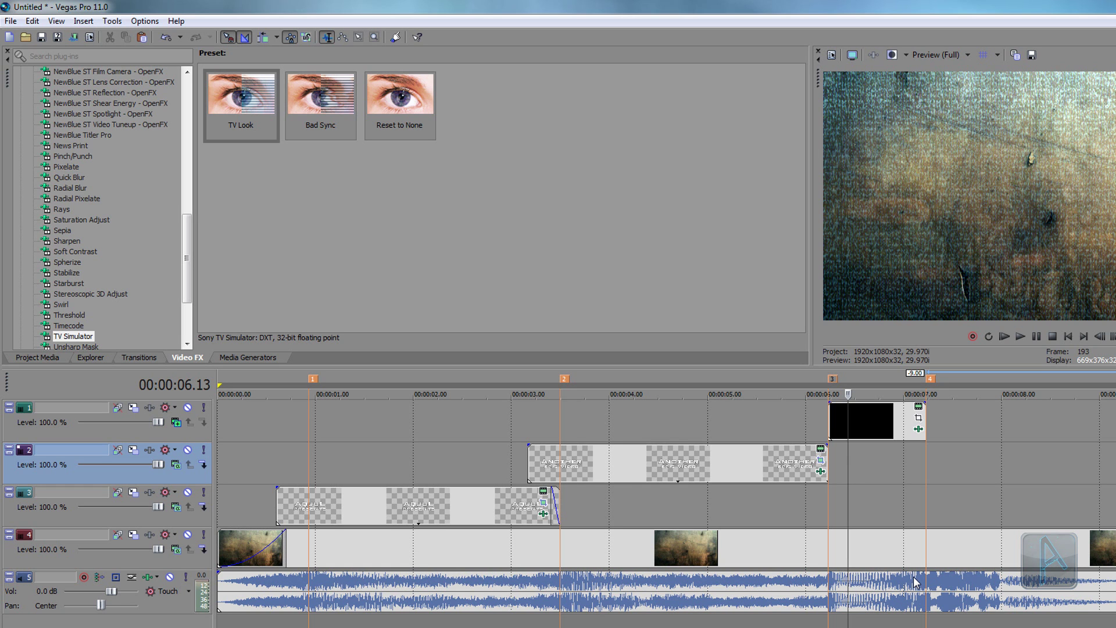
left_click(158, 553)
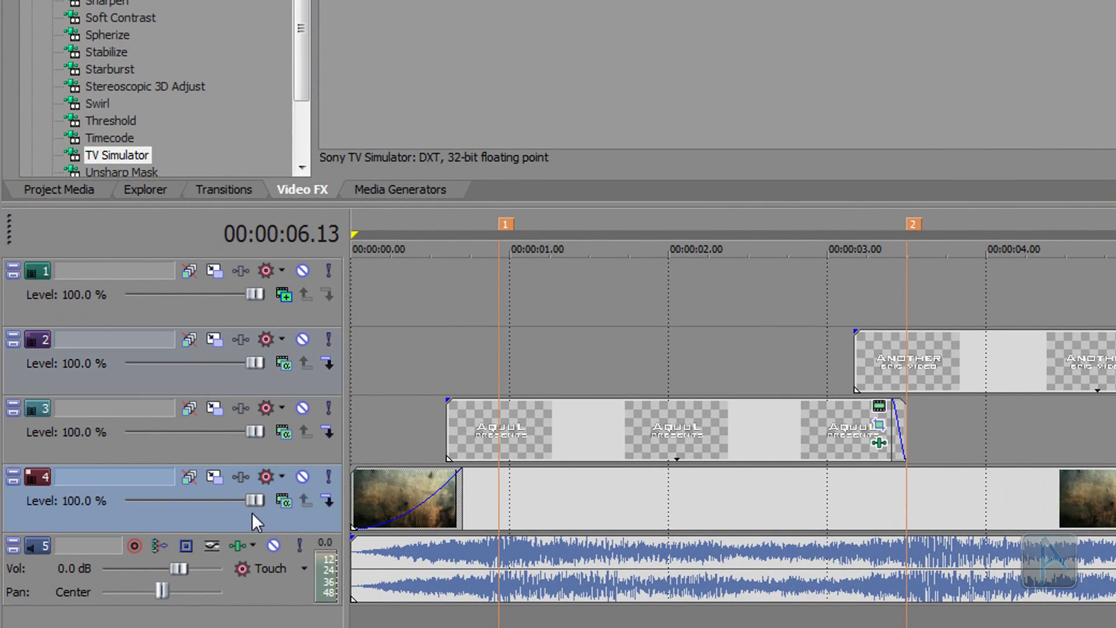
right_click(252, 511)
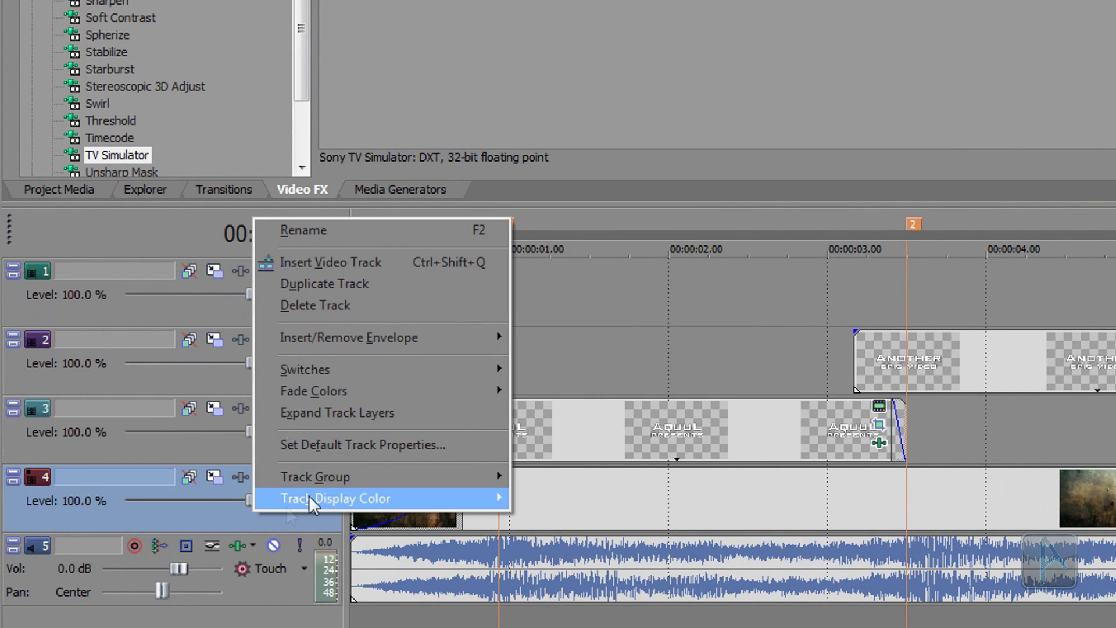
mouse_move(434, 340)
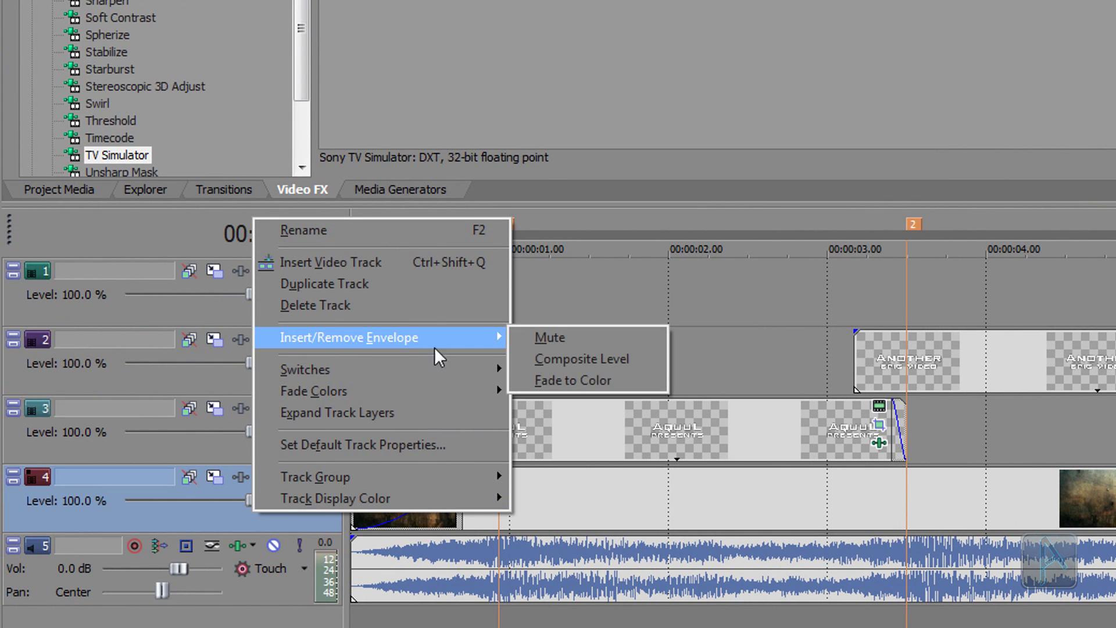
left_click(650, 364)
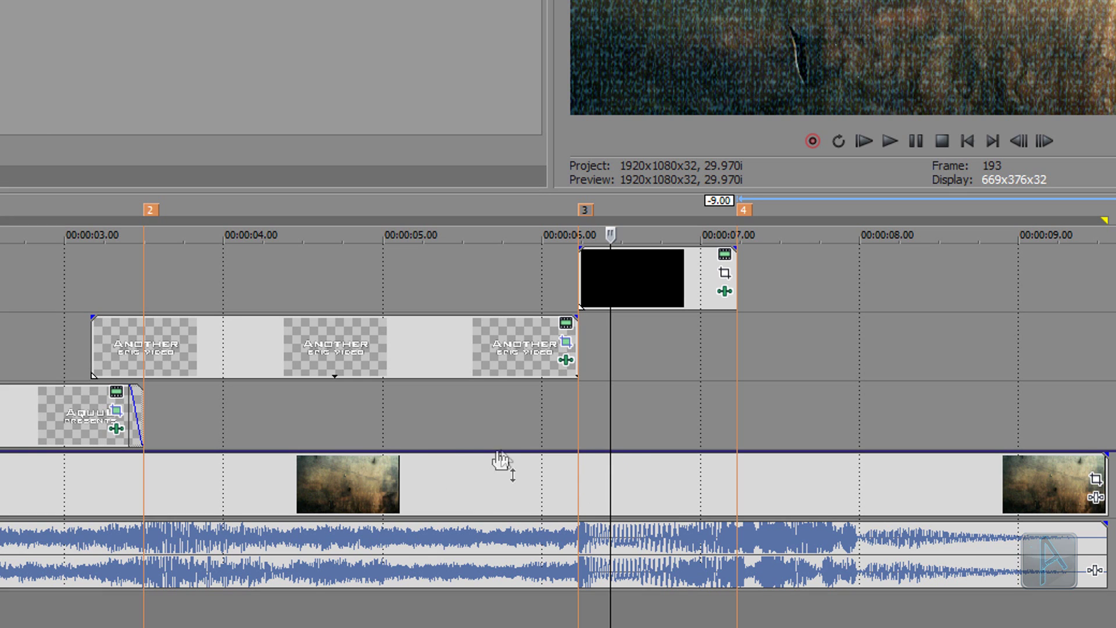
- Draw the background's Composite Level envelope falling from full at marker 3 to zero, holding until about 00:00:07.00, and rising to full at marker 4
mouse_move(517, 454)
left_mouse_down()
mouse_move(514, 543)
mouse_move(516, 455)
left_mouse_up()
scroll(640, 501, "up", 2)
scroll(473, 497, "up", 2)
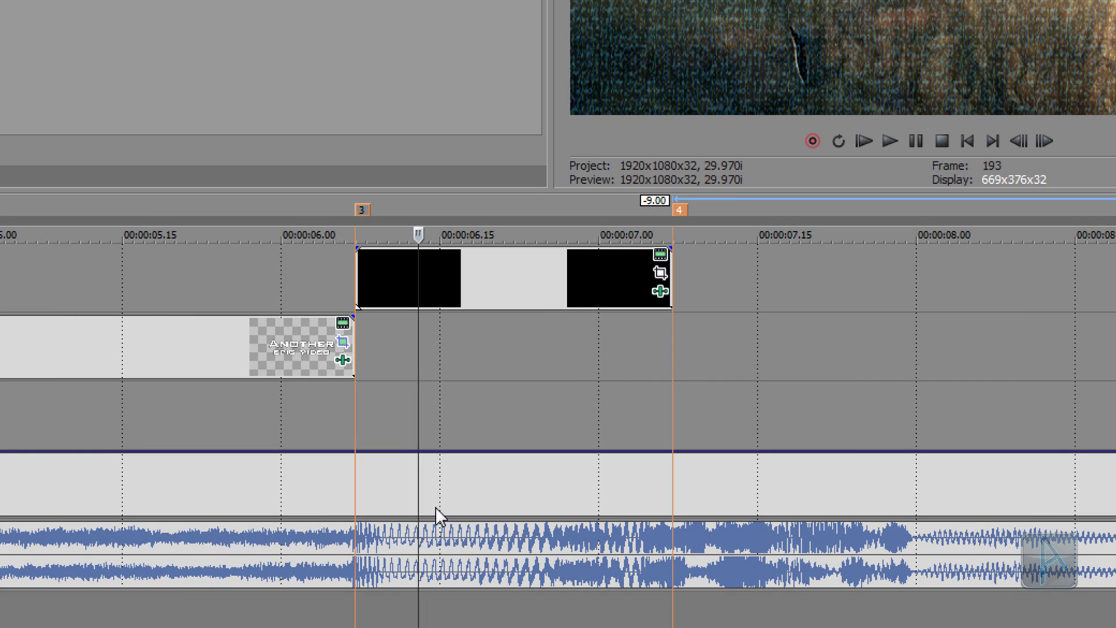
left_click(356, 463)
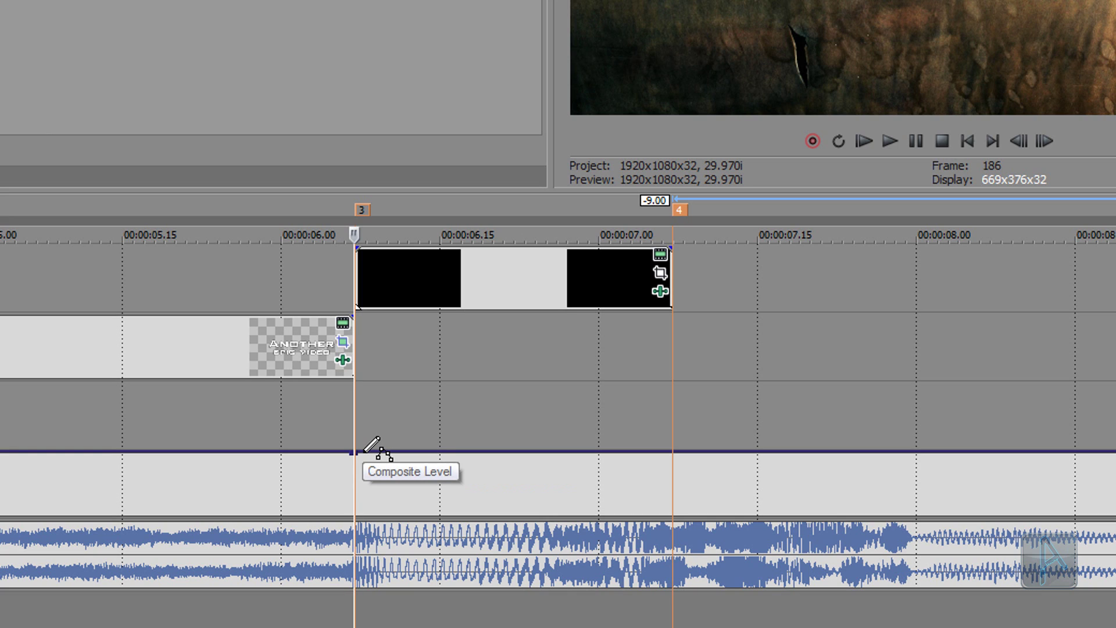
left_click_drag(365, 451, 439, 487)
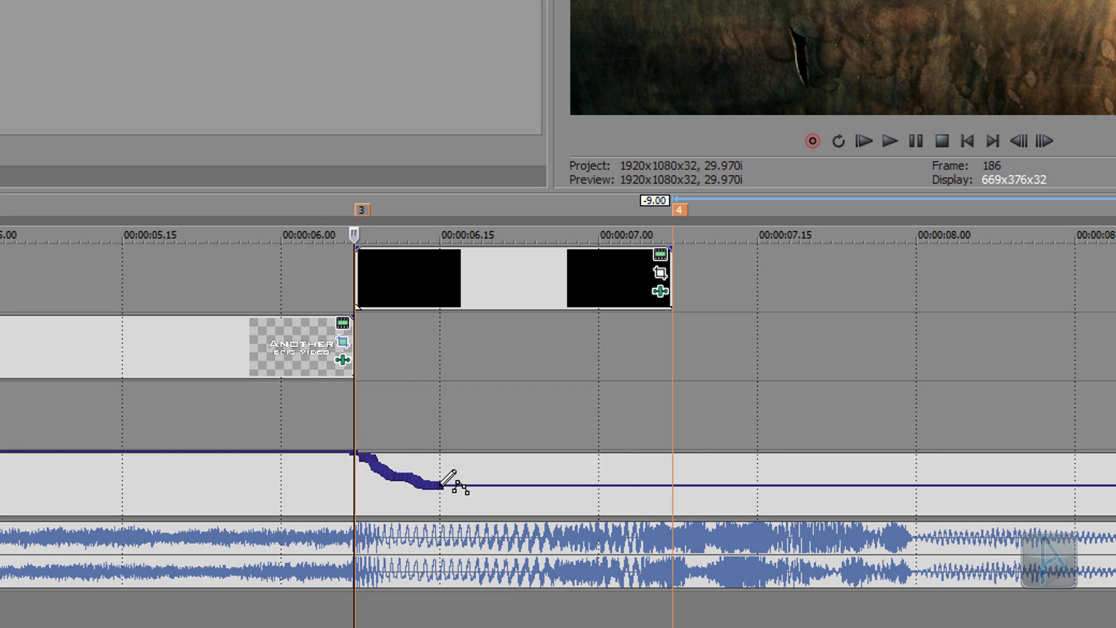
left_click_drag(448, 478, 472, 480)
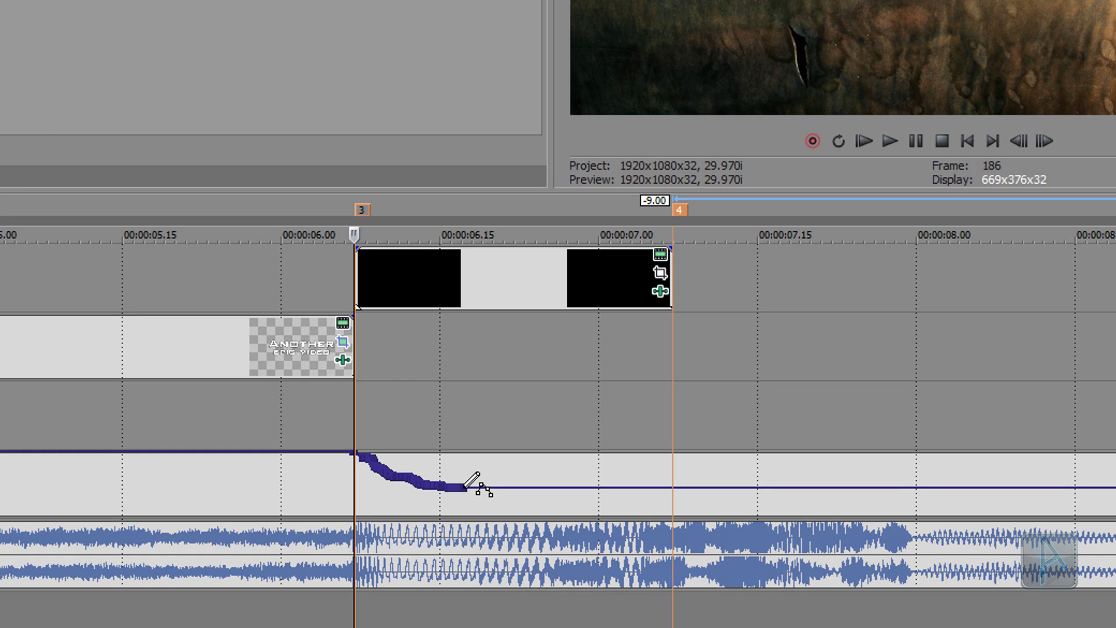
left_click_drag(464, 487, 514, 516)
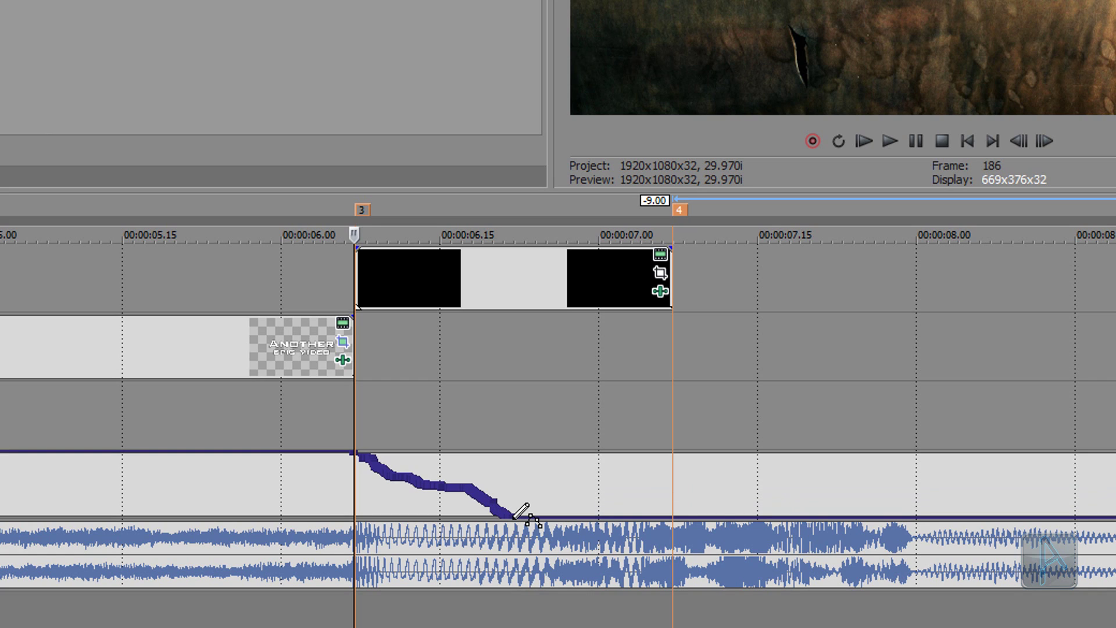
mouse_move(514, 517)
left_mouse_down()
mouse_move(593, 521)
mouse_move(667, 450)
left_mouse_up()
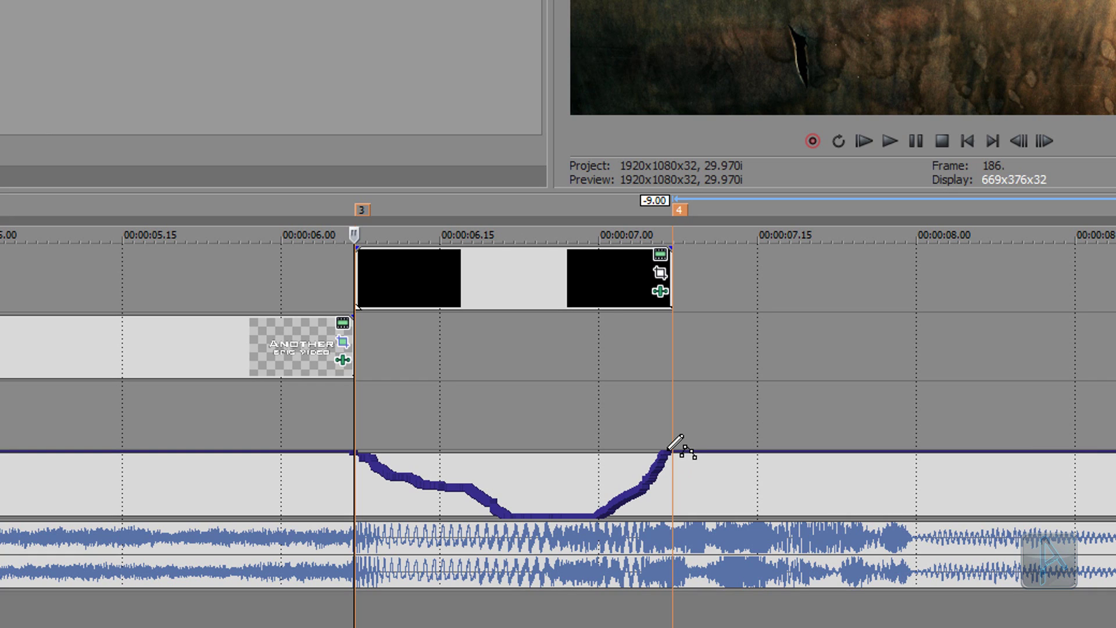
- Continue the envelope at full level after marker 4 until about 00:00:08.00, and draw it falling nearly to zero toward the background's end
mouse_move(668, 449)
left_mouse_down()
mouse_move(792, 438)
mouse_move(911, 401)
left_mouse_up()
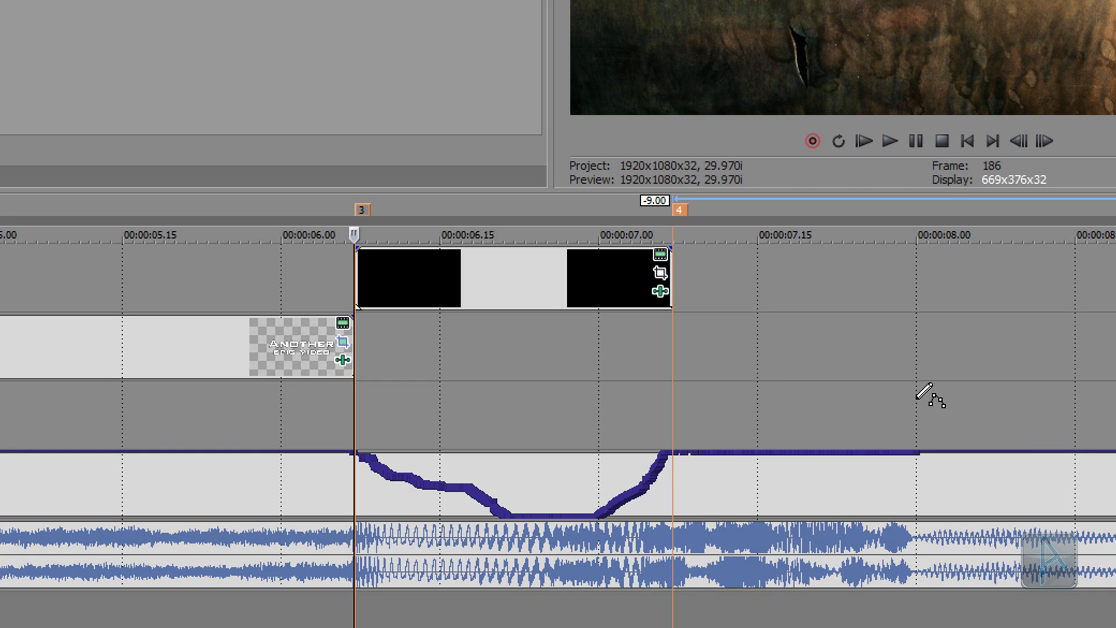
mouse_move(916, 398)
left_mouse_down()
mouse_move(933, 443)
mouse_move(1003, 494)
mouse_move(1092, 509)
left_mouse_up()
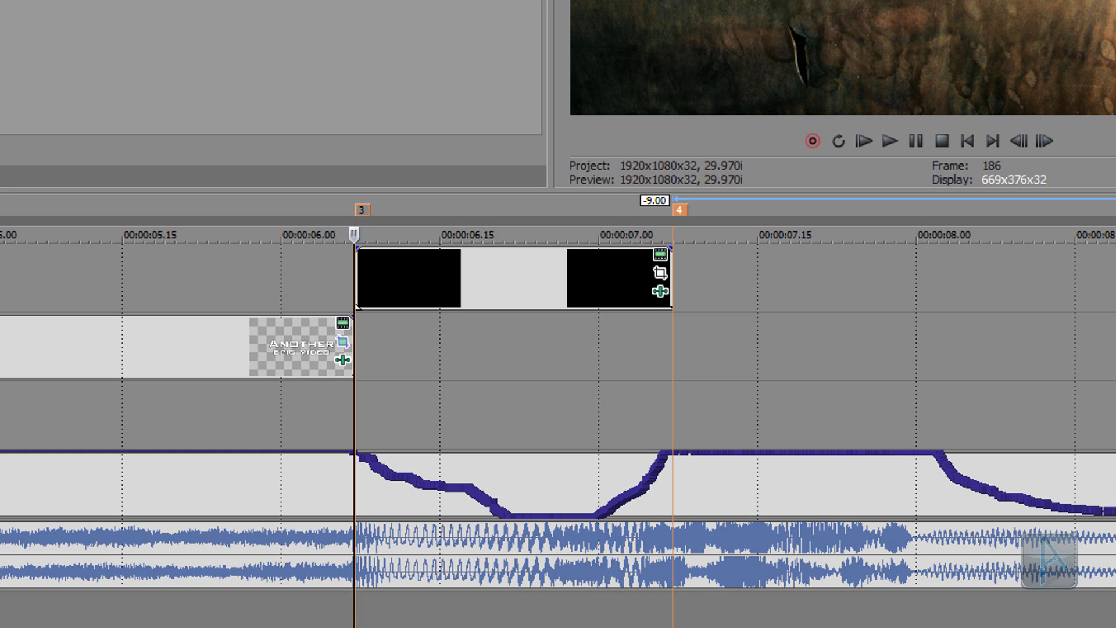
left_click_drag(1111, 511, 1113, 511)
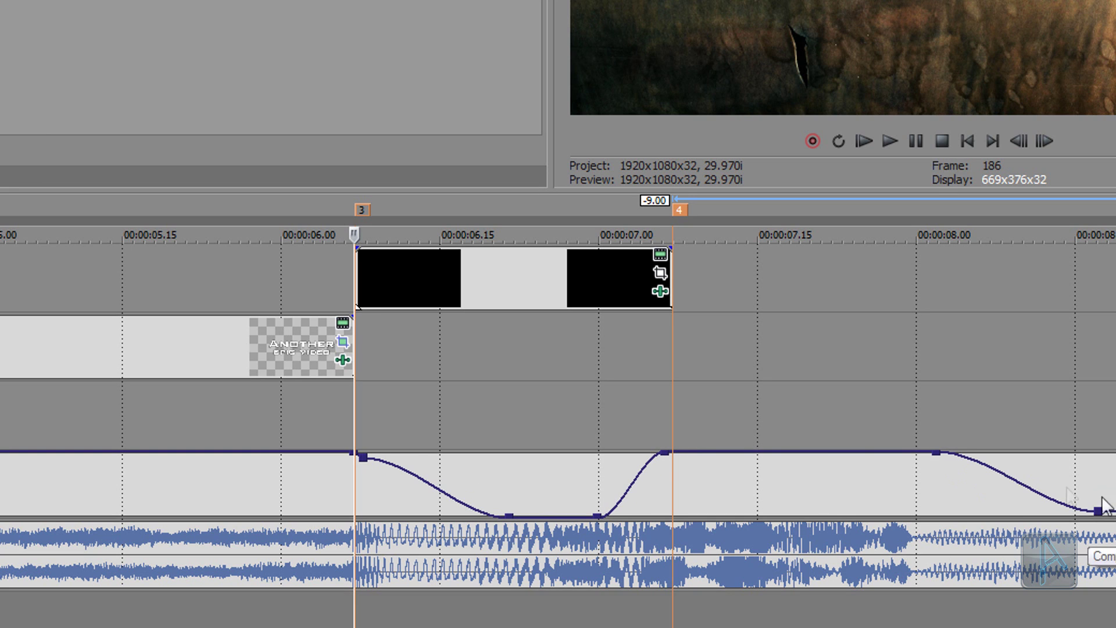
- Give the black static event a fade-out of about 2 frames and check the frames around marker 4
scroll(1022, 489, "down", 2)
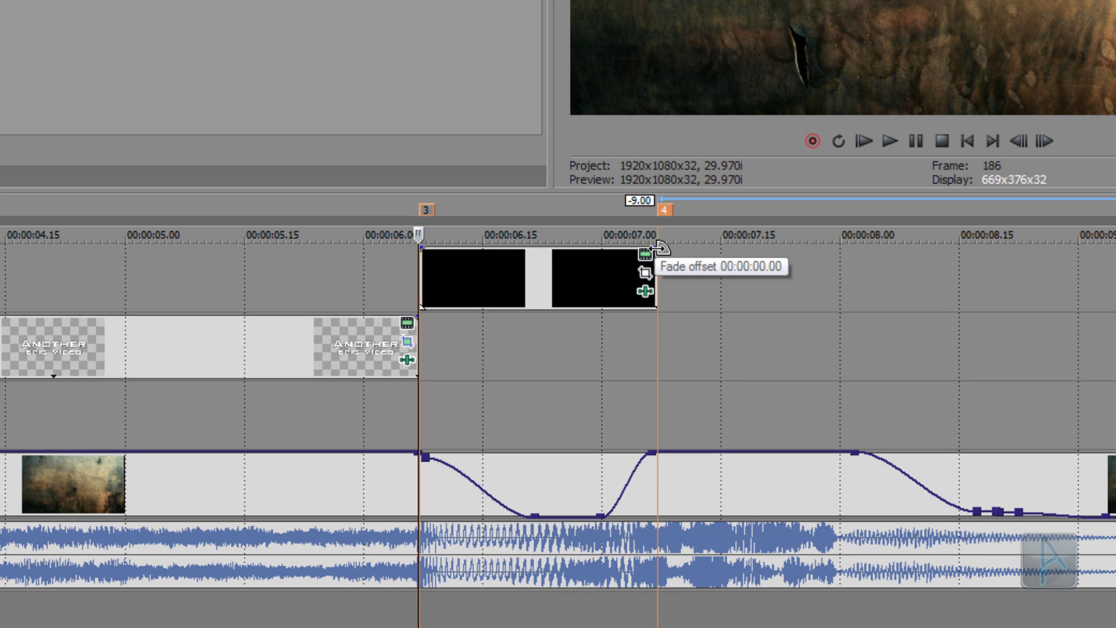
left_click_drag(654, 251, 642, 256)
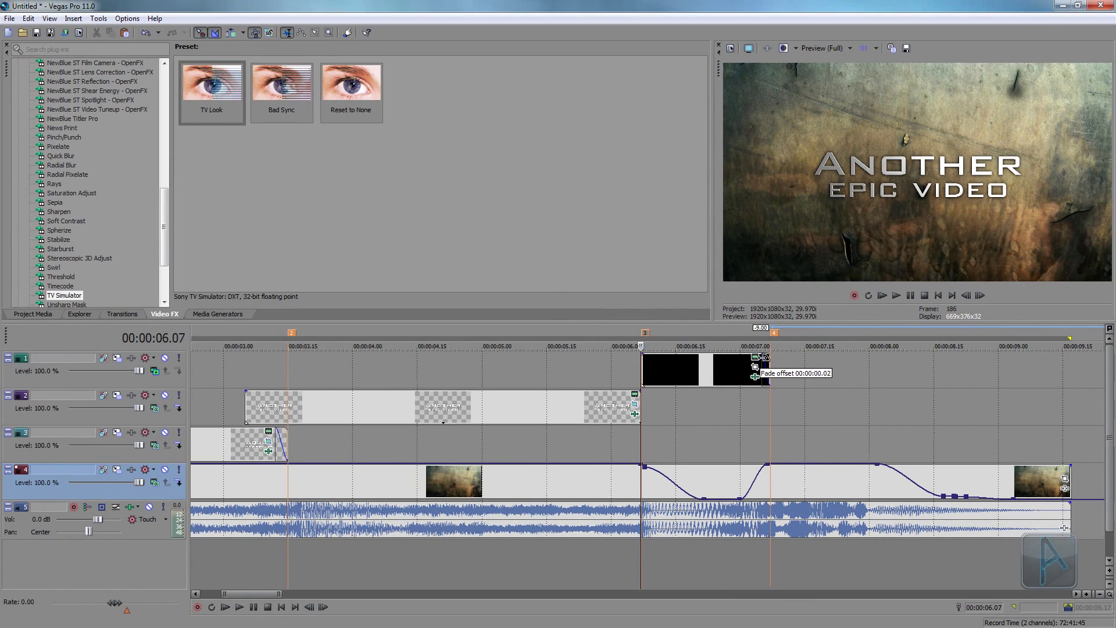
scroll(855, 425, "down", 2)
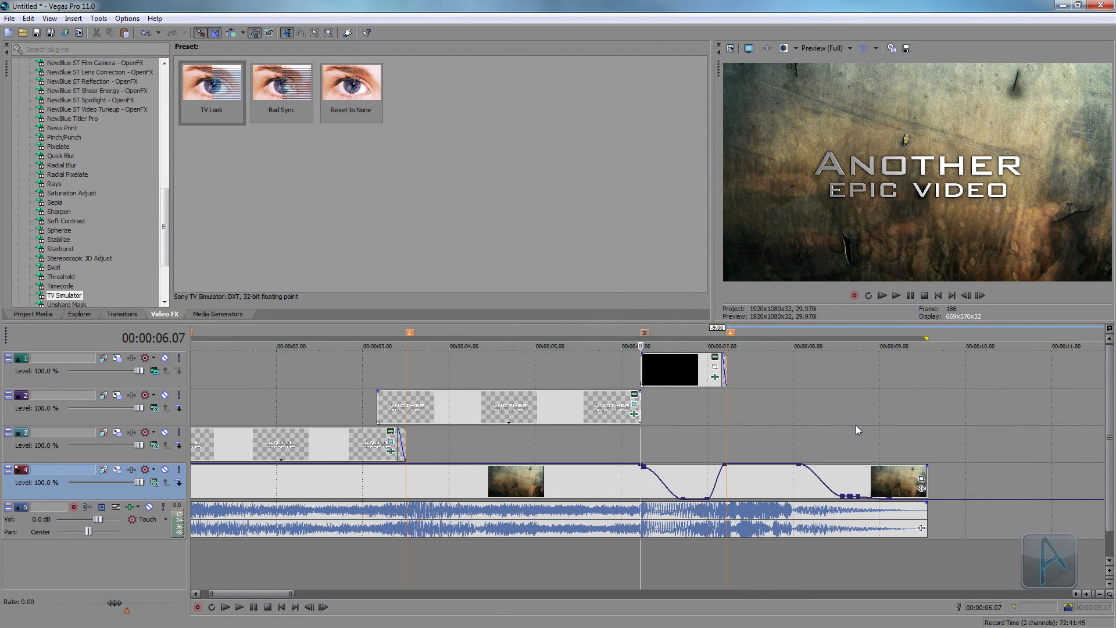
scroll(856, 424, "down", 2)
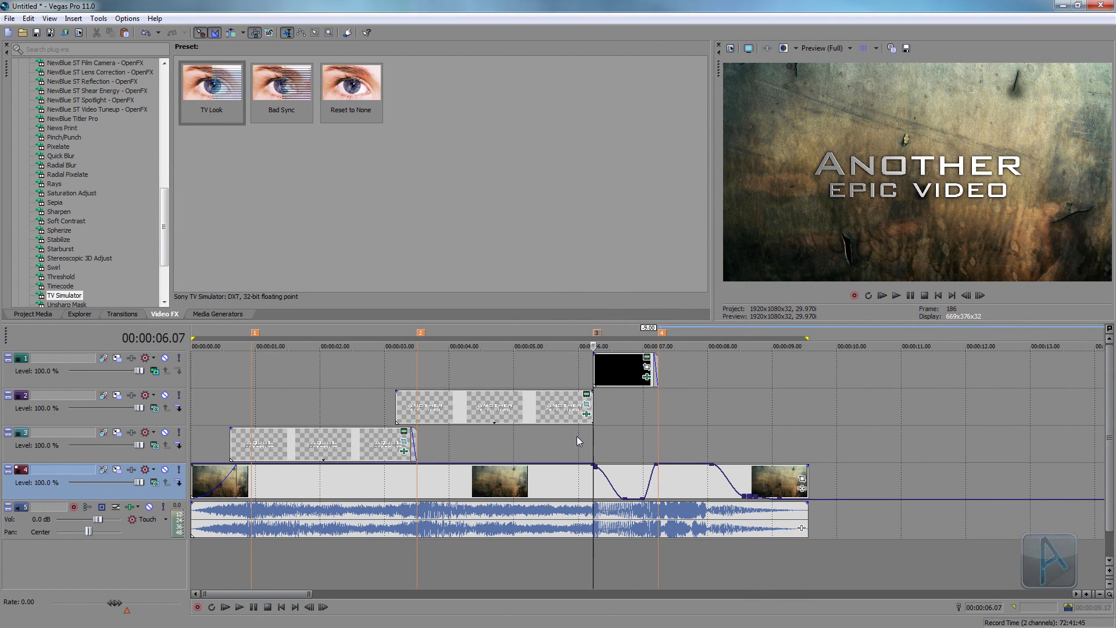
left_click(636, 435)
left_click(696, 431)
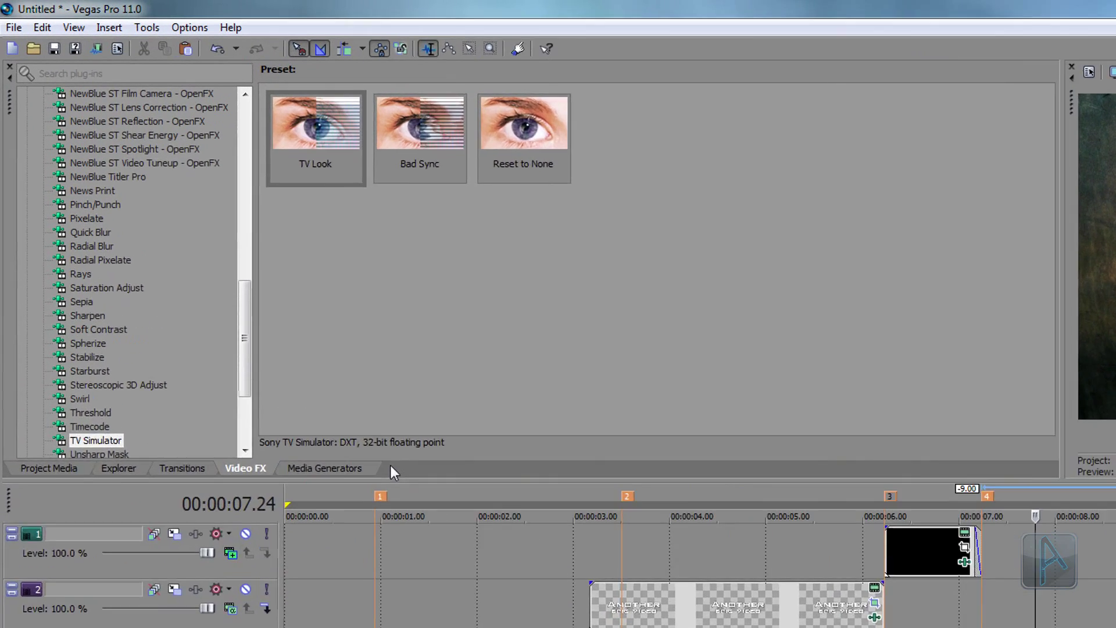
- Add an Elliptical Transparent to Black Color Gradient on a new top track and move its black control point out to the upper-right corner
left_click(234, 314)
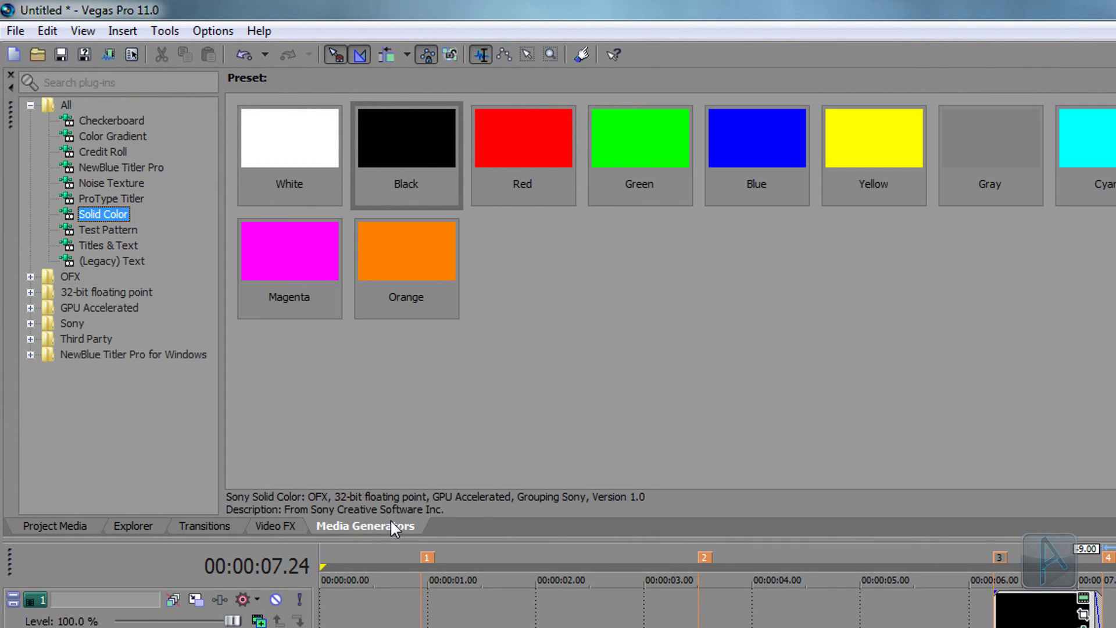
left_click(139, 140)
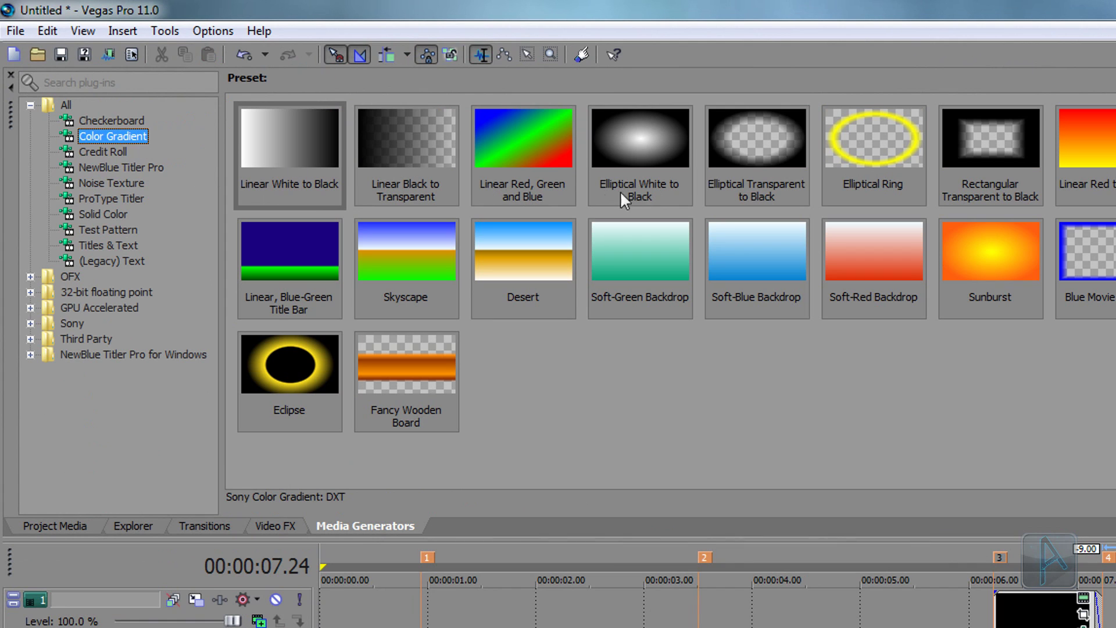
left_click_drag(771, 153, 353, 562)
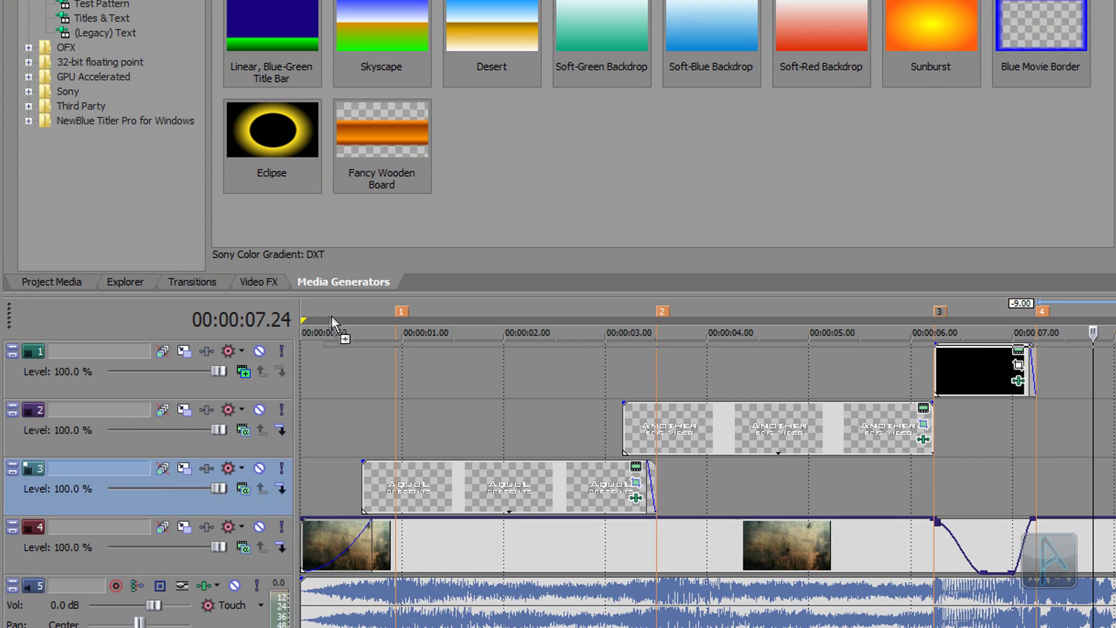
left_click_drag(332, 316, 324, 314)
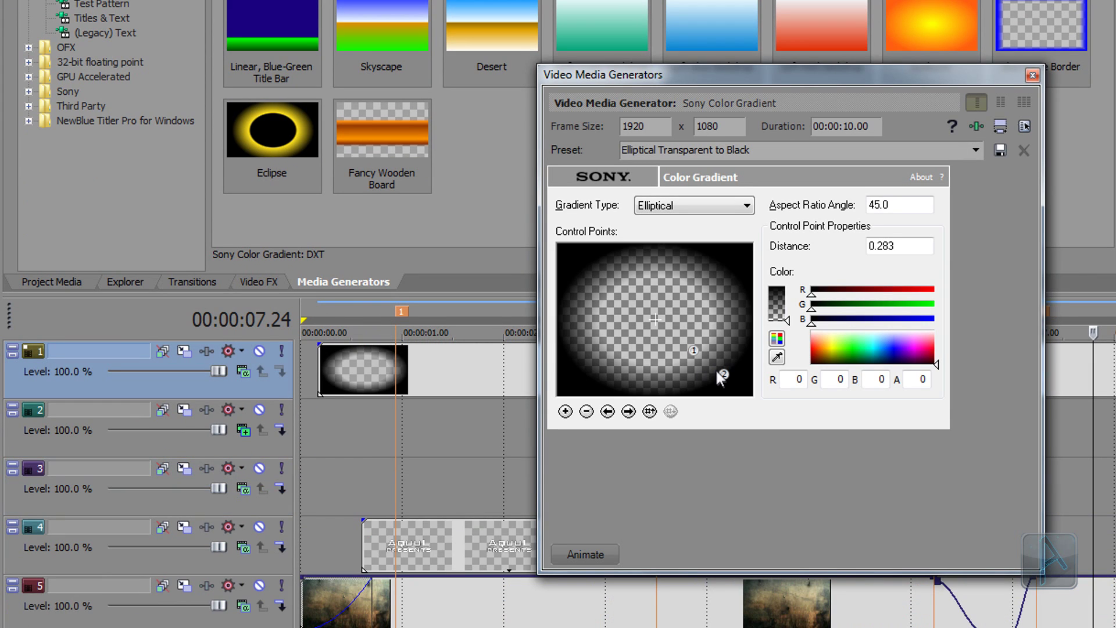
left_click_drag(726, 376, 778, 233)
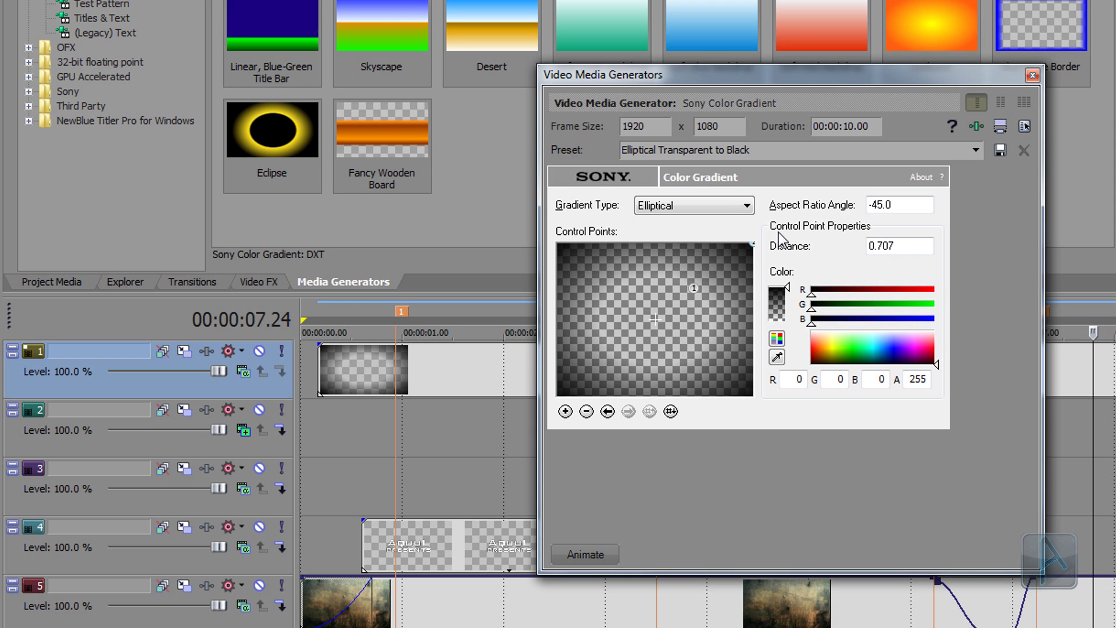
left_click(1033, 75)
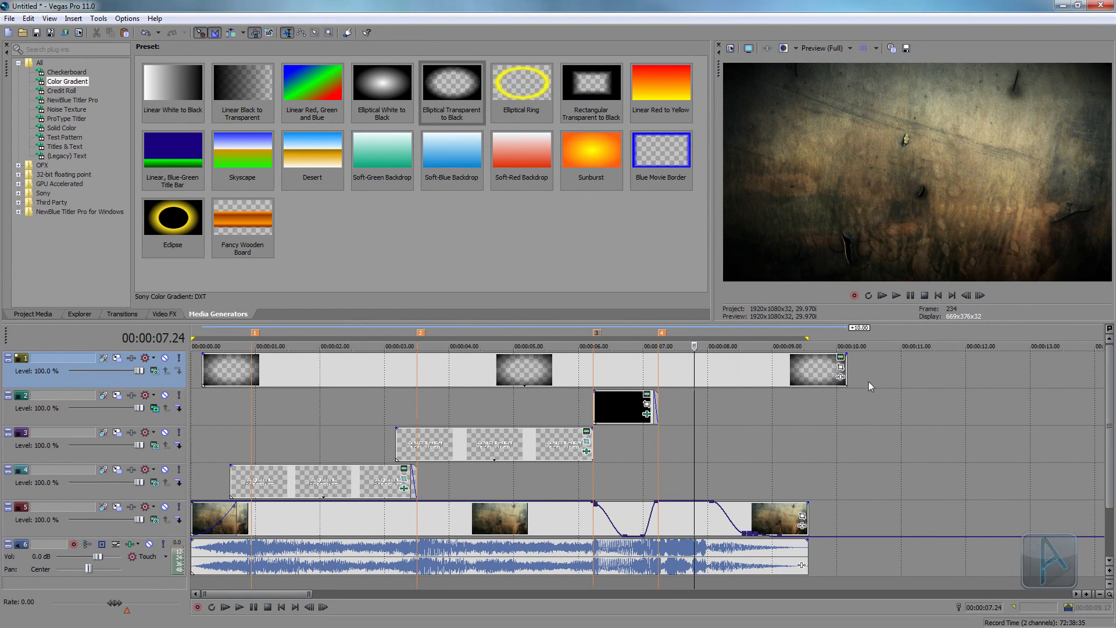
- Move the gradient event to the project start and trim its end to match the background event
left_click(779, 370)
left_click_drag(778, 371, 755, 371)
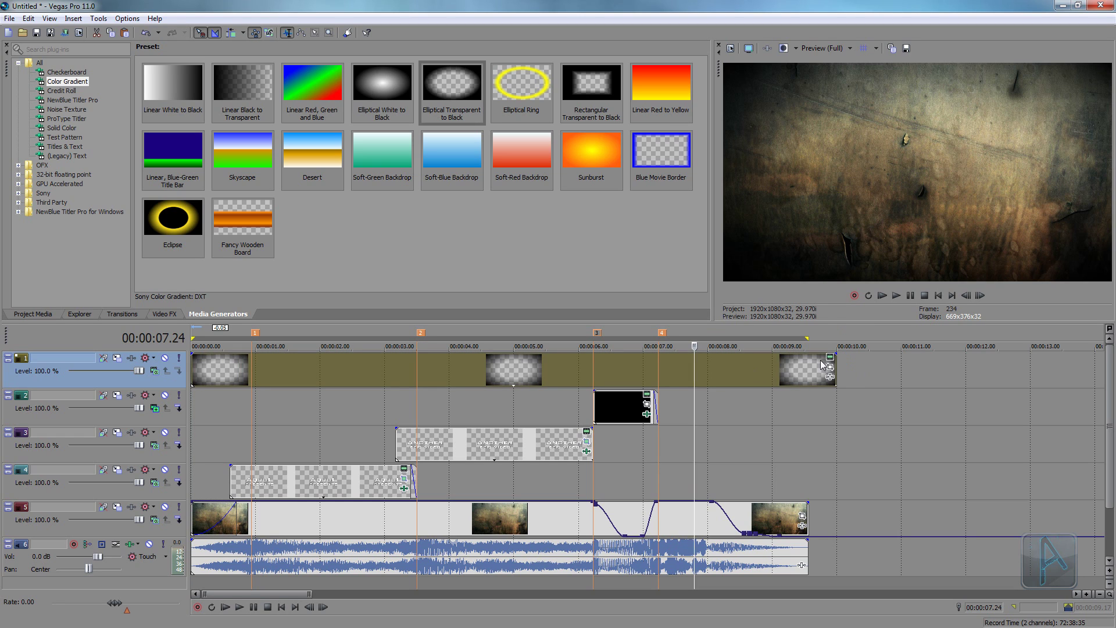
left_click_drag(832, 363, 808, 363)
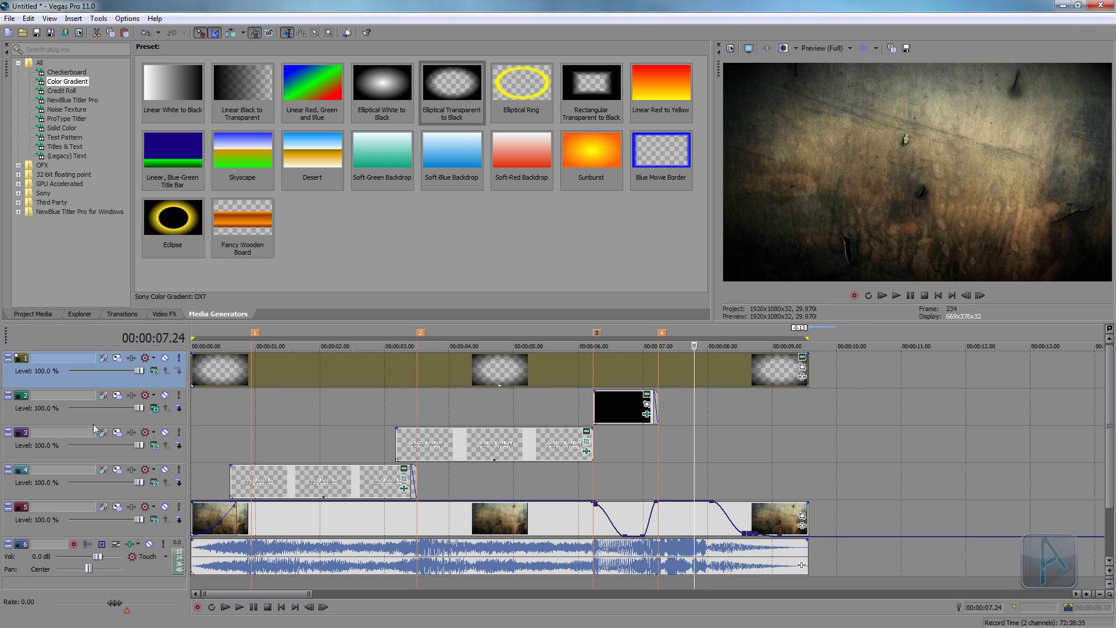
- Move the gradient track below the black static track and check the picture between markers 3 and 4
left_click_drag(95, 387, 93, 424)
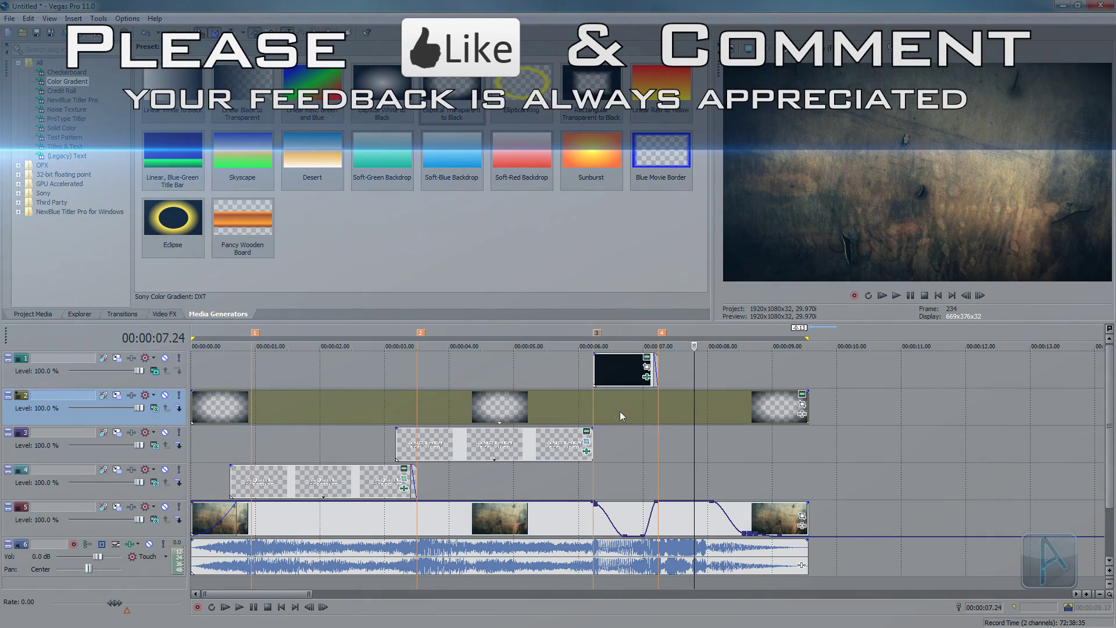
left_click(619, 443)
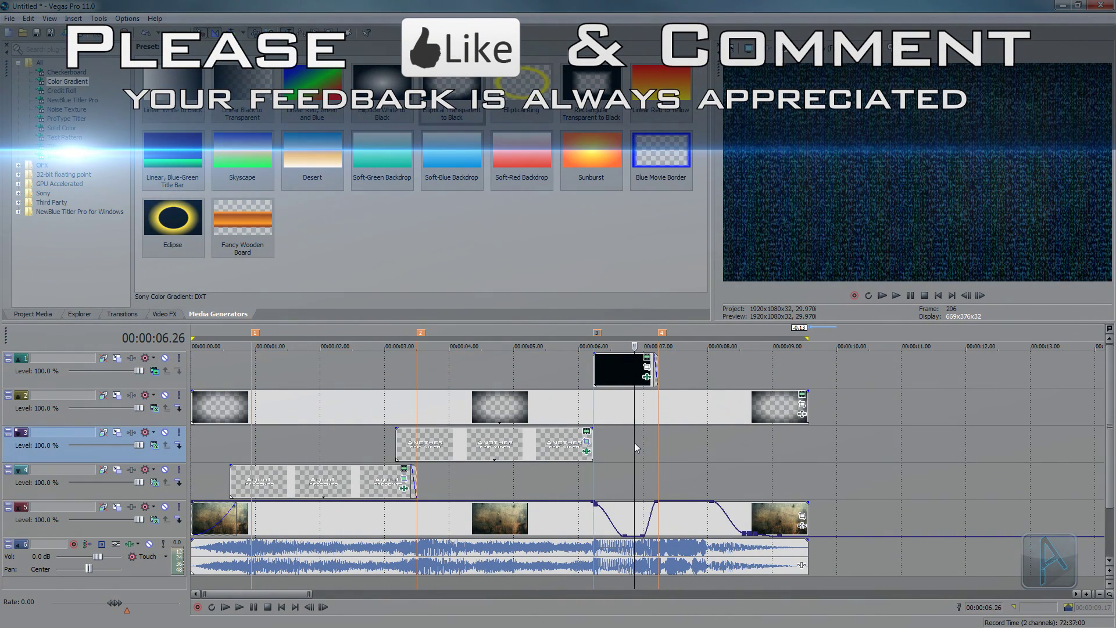
left_click(654, 447)
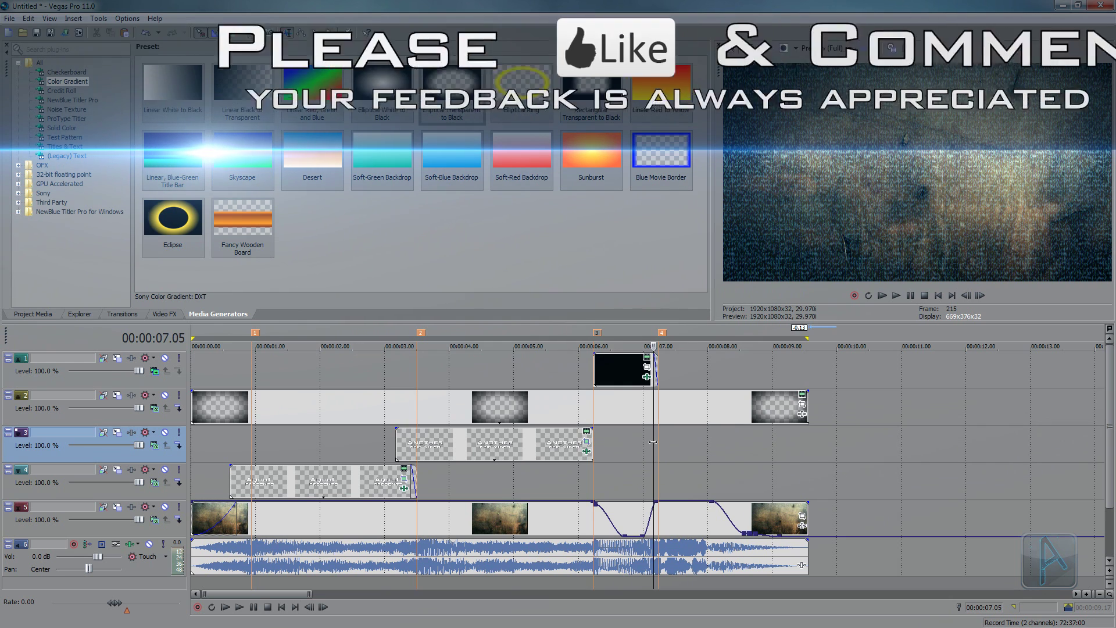
- Set the gradient track's level to 50%
double_click(47, 408)
type("50")
key("Return")
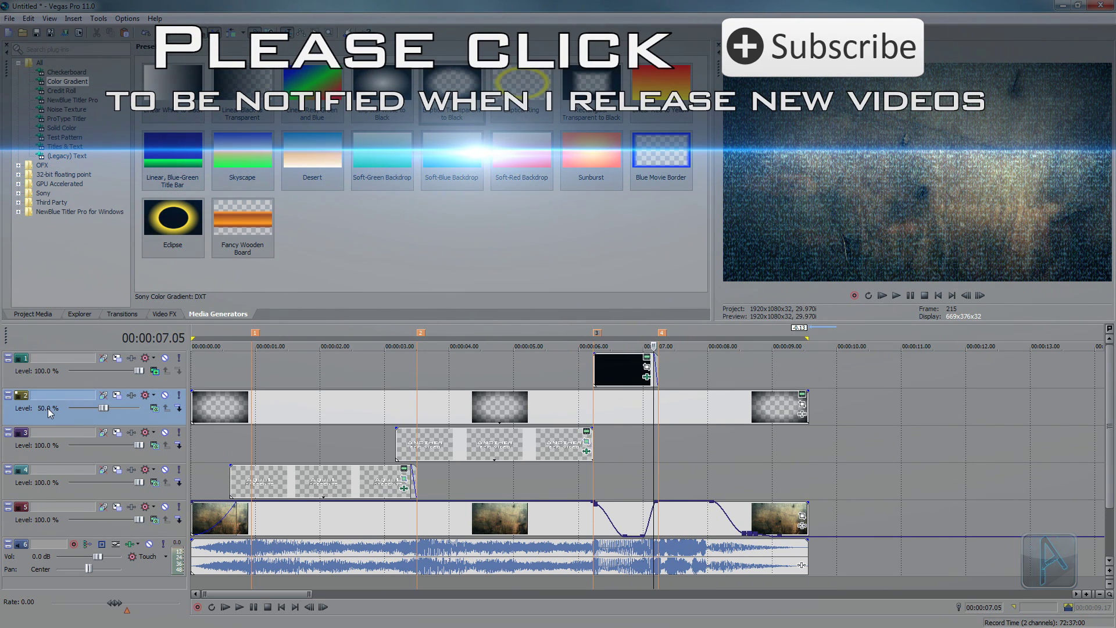